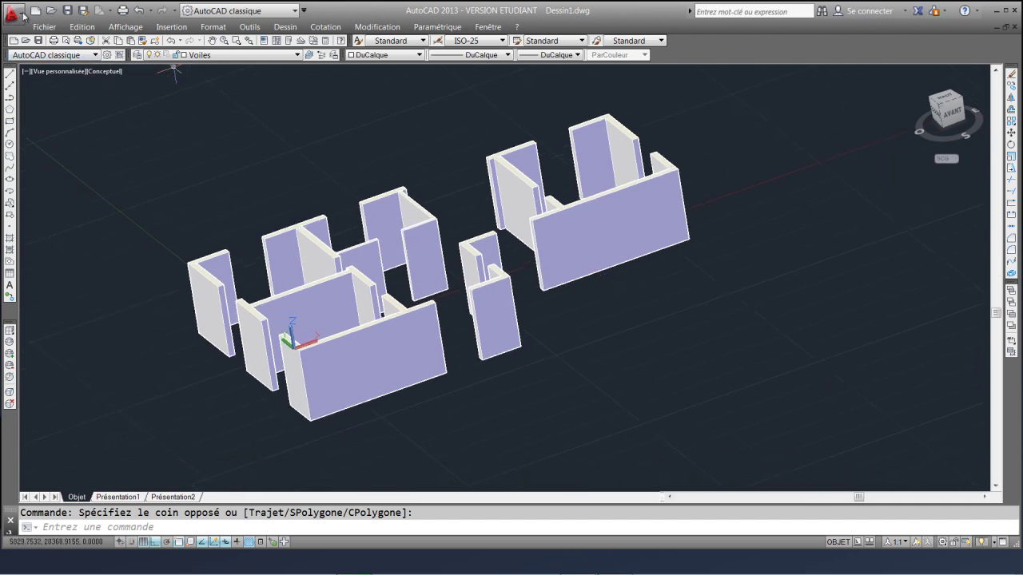
# Start saving the drawing as a new file on the desktop (Bureau), named "Tuto autocad 3d youtube"
pyautogui.click(24, 15)
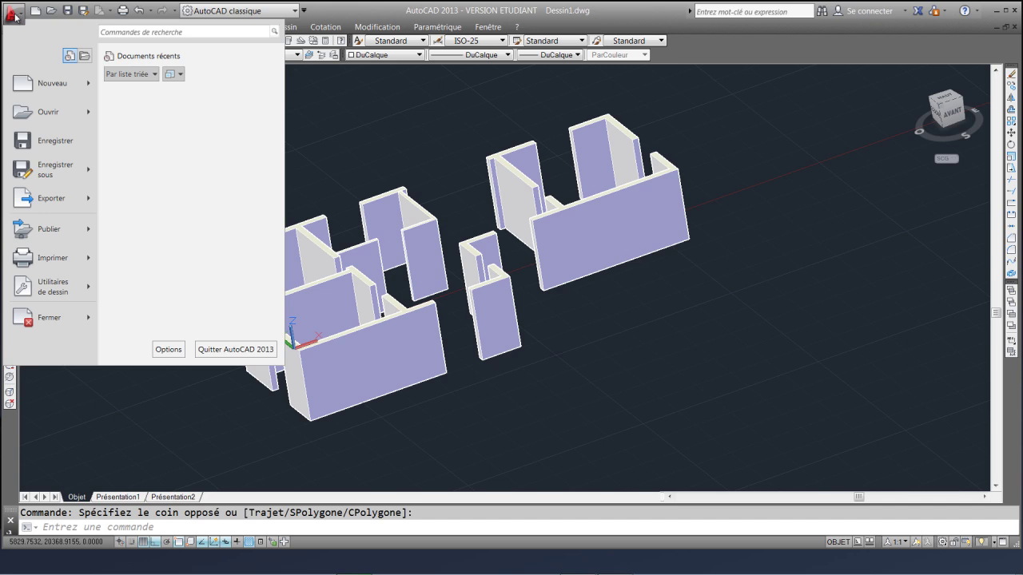
pyautogui.click(60, 172)
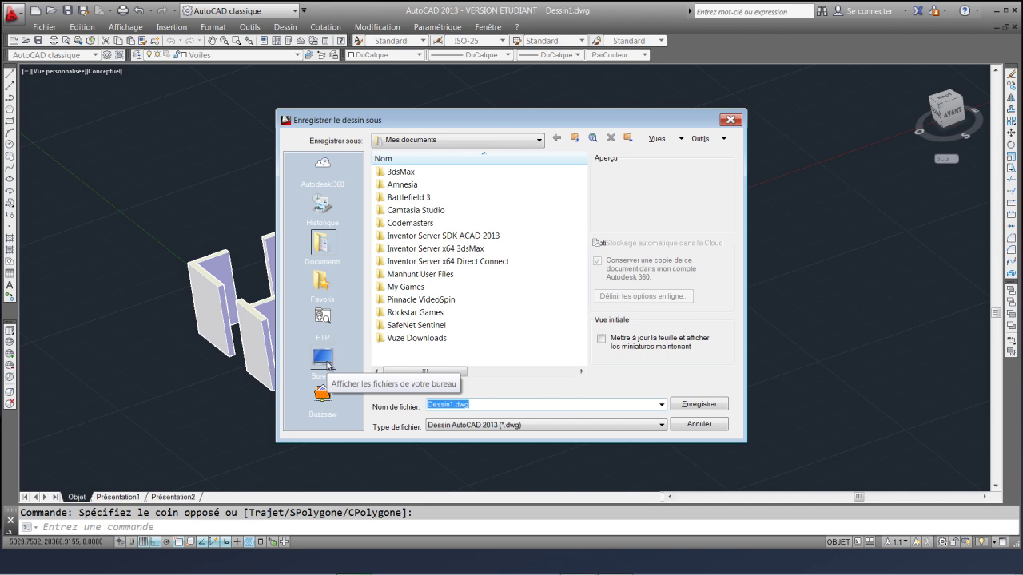
pyautogui.click(325, 364)
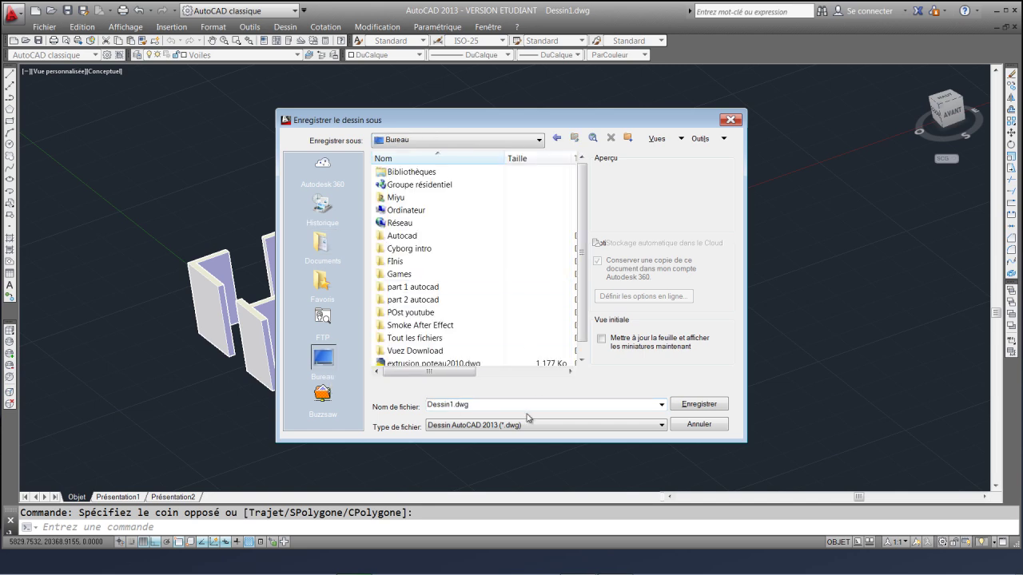
pyautogui.moveTo(500, 408); pyautogui.dragTo(386, 407)
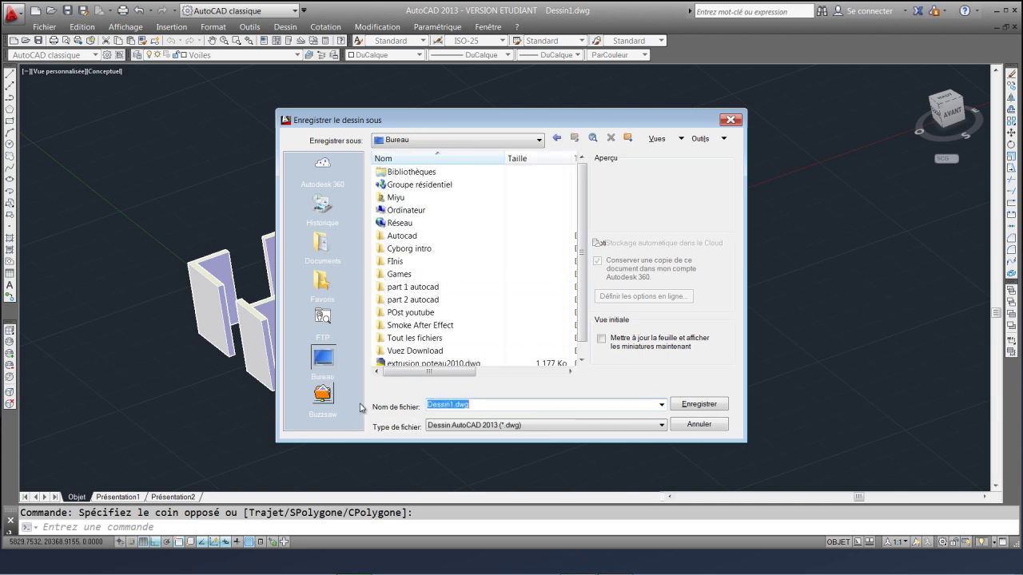
pyautogui.write('Tuto ')
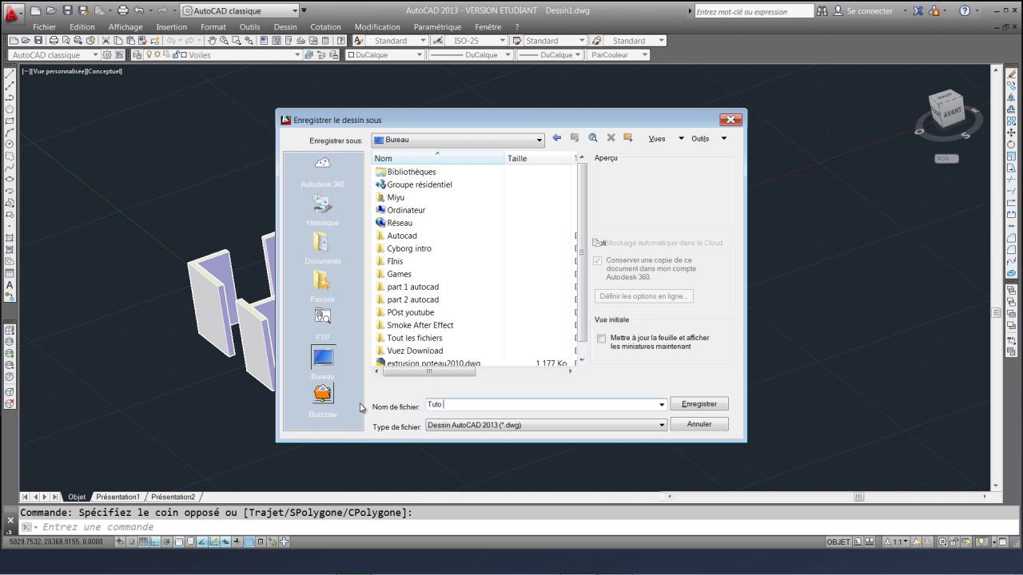
pyautogui.write('autocad 3d youtube')
# Choose the Dessin AutoCAD 2013 (*.dwg) file type and save the drawing
pyautogui.click(516, 426)
pyautogui.click(516, 426)
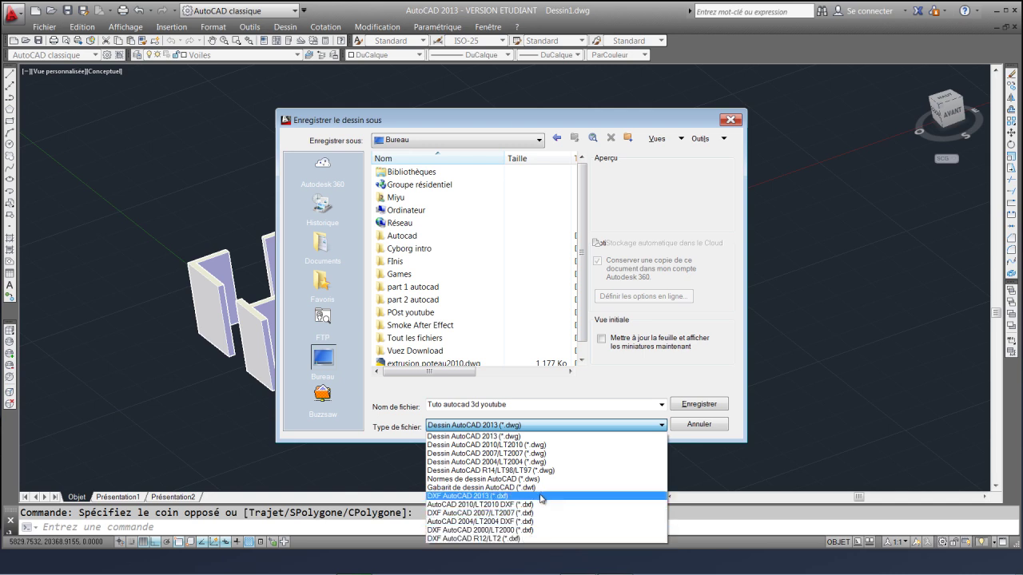
pyautogui.click(529, 438)
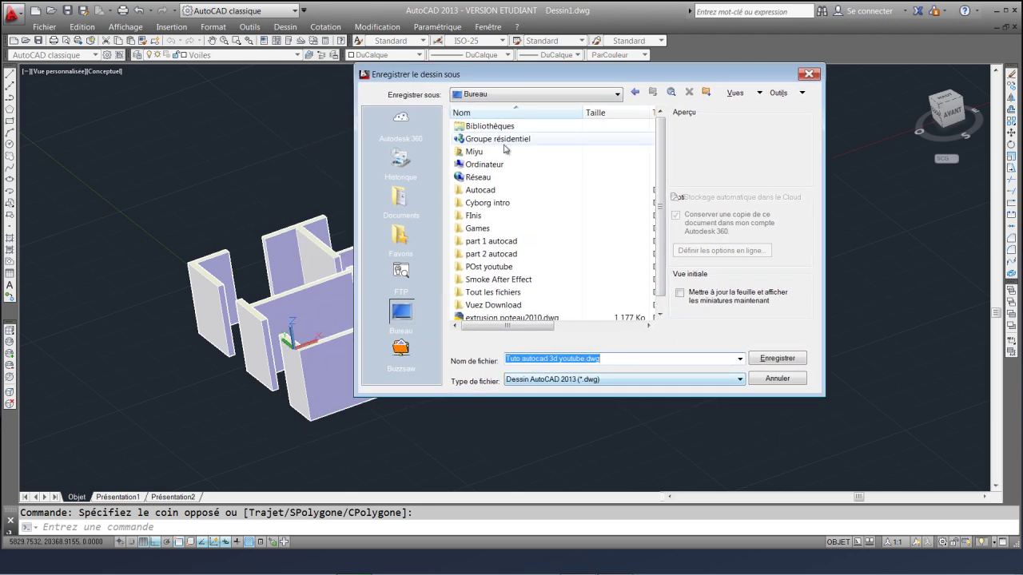
pyautogui.click(566, 380)
pyautogui.click(596, 390)
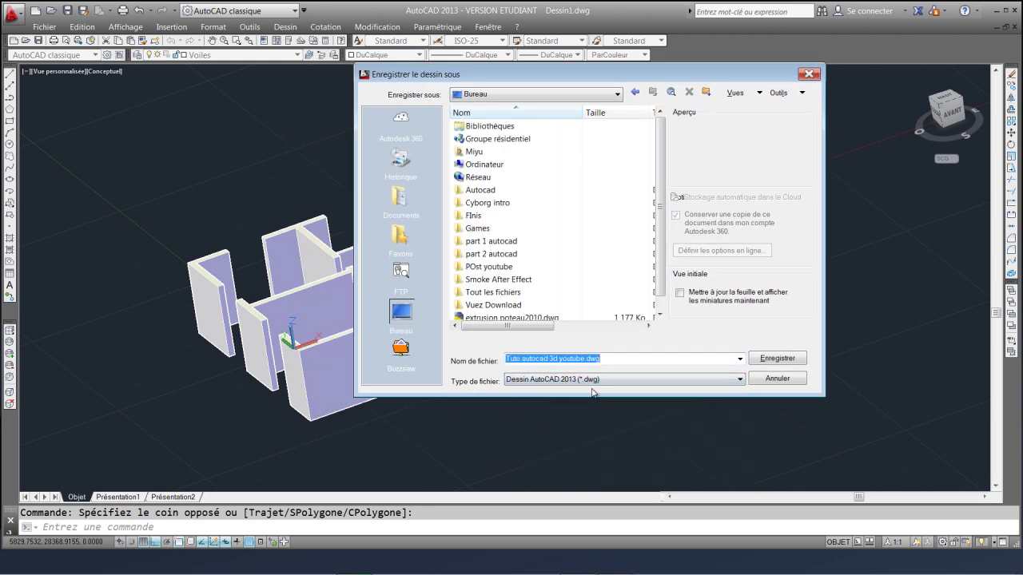
pyautogui.moveTo(544, 73); pyautogui.dragTo(515, 86)
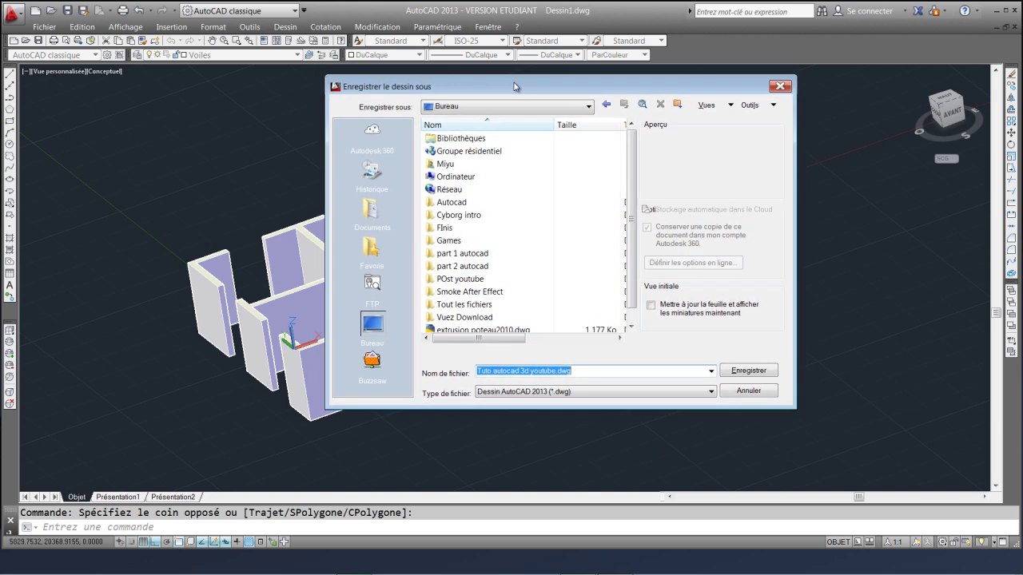
pyautogui.click(592, 391)
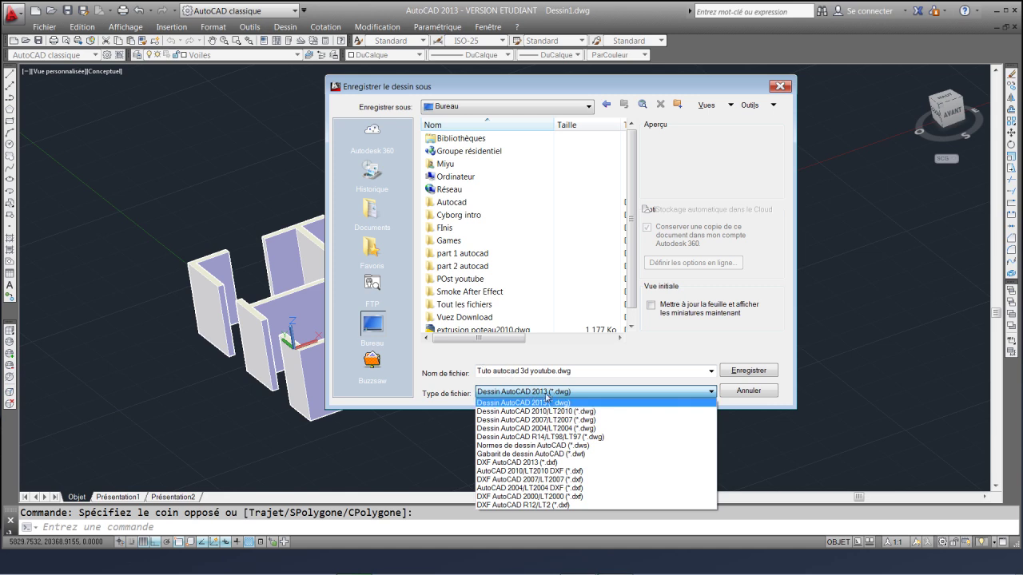
pyautogui.click(557, 405)
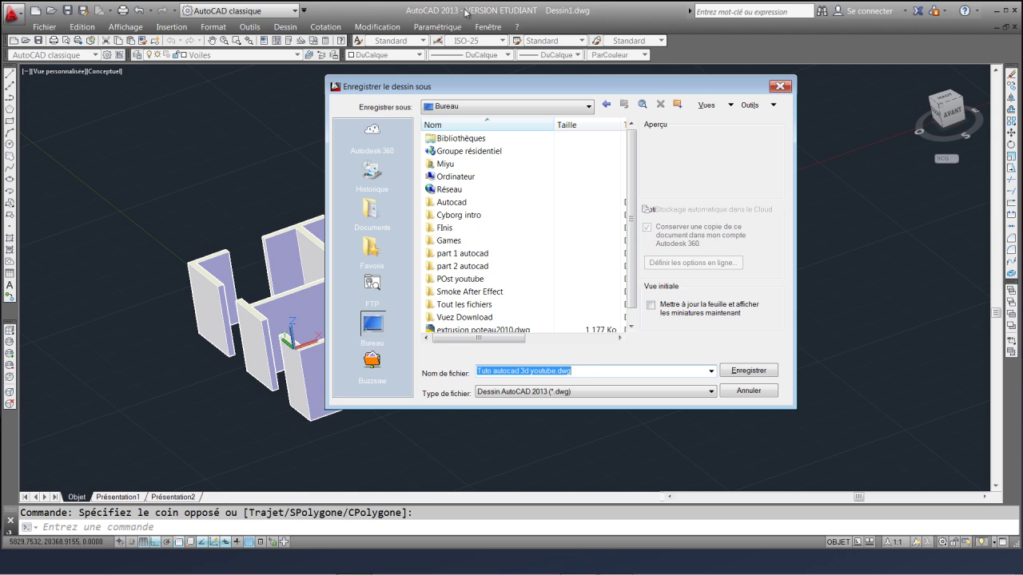
pyautogui.click(597, 372)
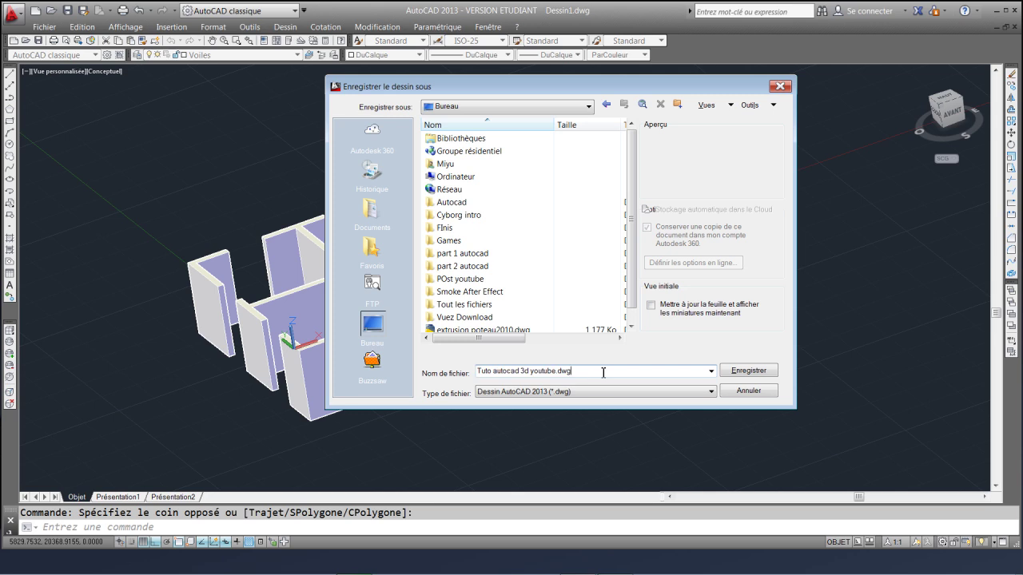
pyautogui.click(745, 372)
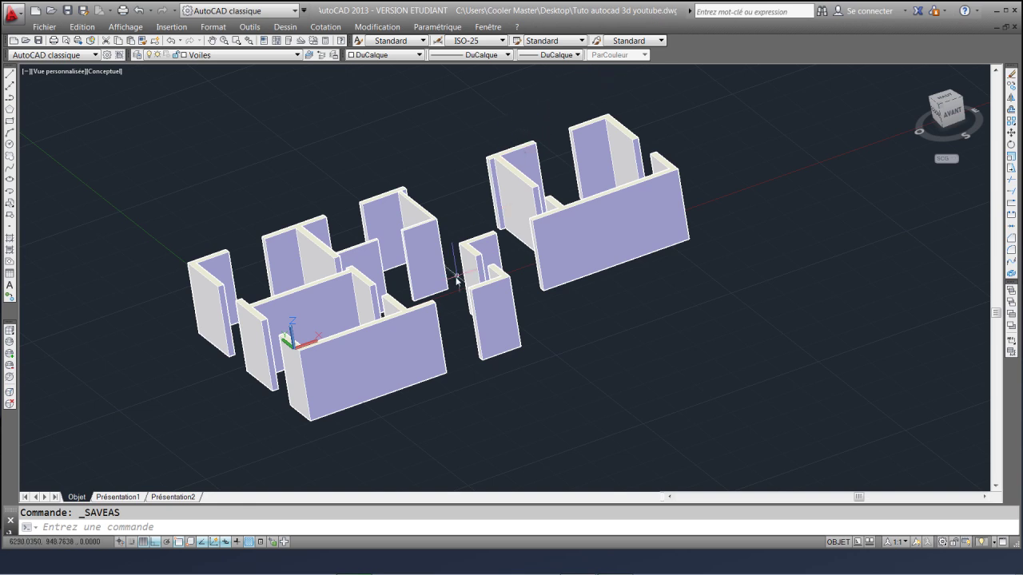
# Orbit the wall model freely to examine the narrow end faces of the walls beside the front opening up close
pyautogui.moveTo(451, 300); pyautogui.dragTo(530, 295, button='middle')
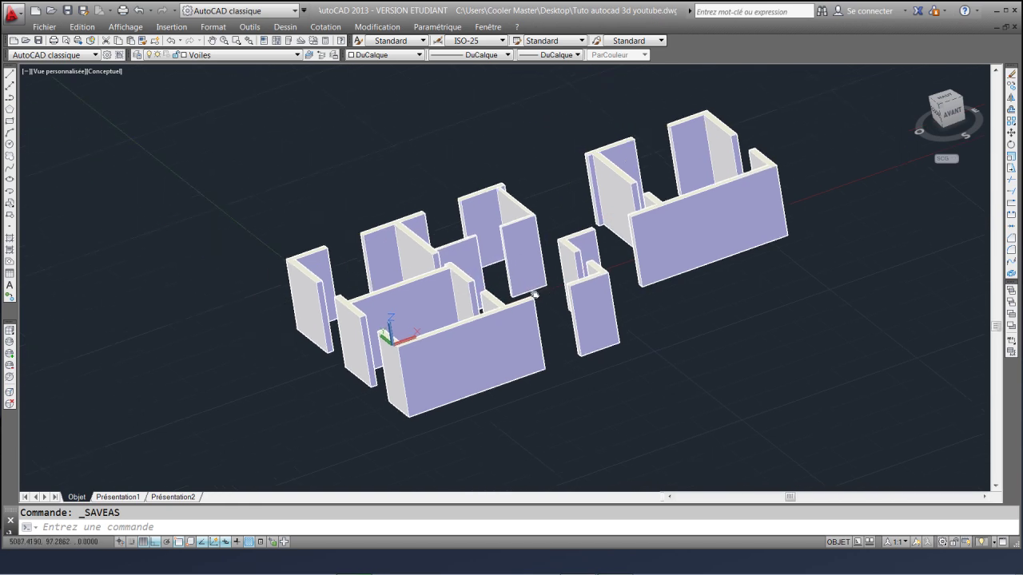
pyautogui.scroll(2, 451, 308)
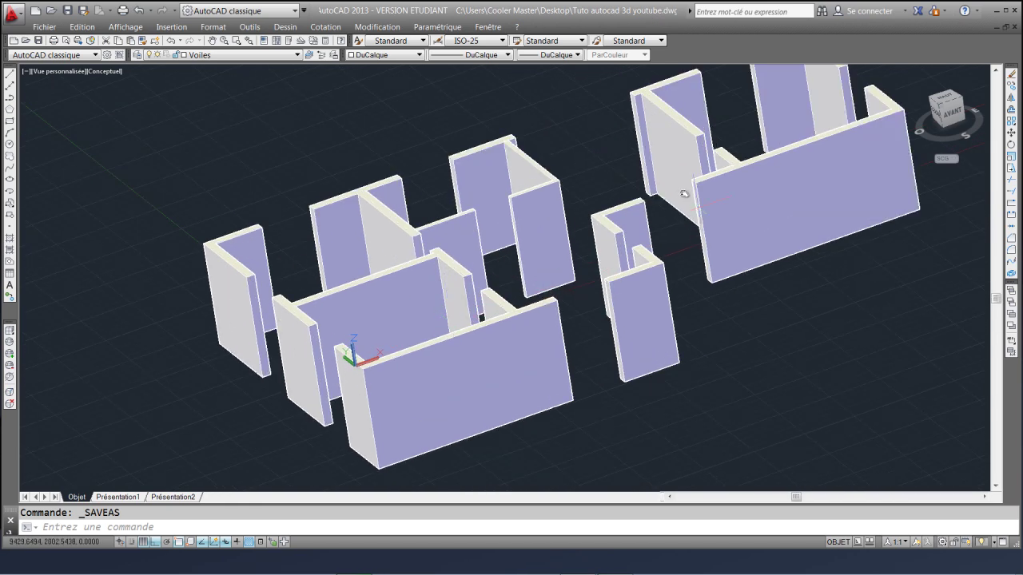
pyautogui.moveTo(341, 292); pyautogui.dragTo(366, 247, button='middle')
pyautogui.click(125, 27)
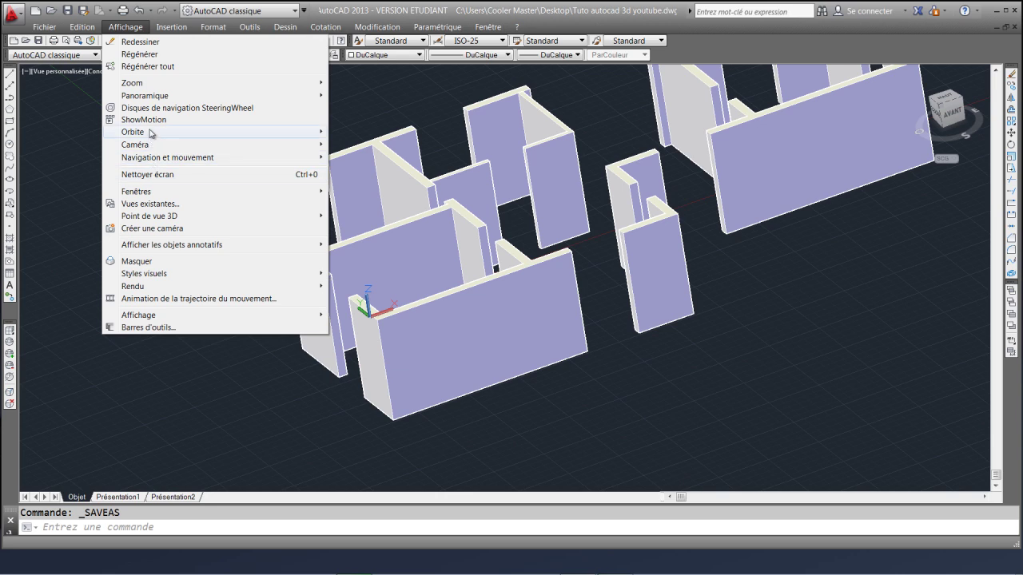
pyautogui.moveTo(150, 132)
pyautogui.click(393, 141)
pyautogui.moveTo(392, 140); pyautogui.dragTo(562, 203)
pyautogui.moveTo(646, 251); pyautogui.dragTo(700, 268)
pyautogui.moveTo(427, 239); pyautogui.dragTo(518, 279)
pyautogui.scroll(4, 455, 274)
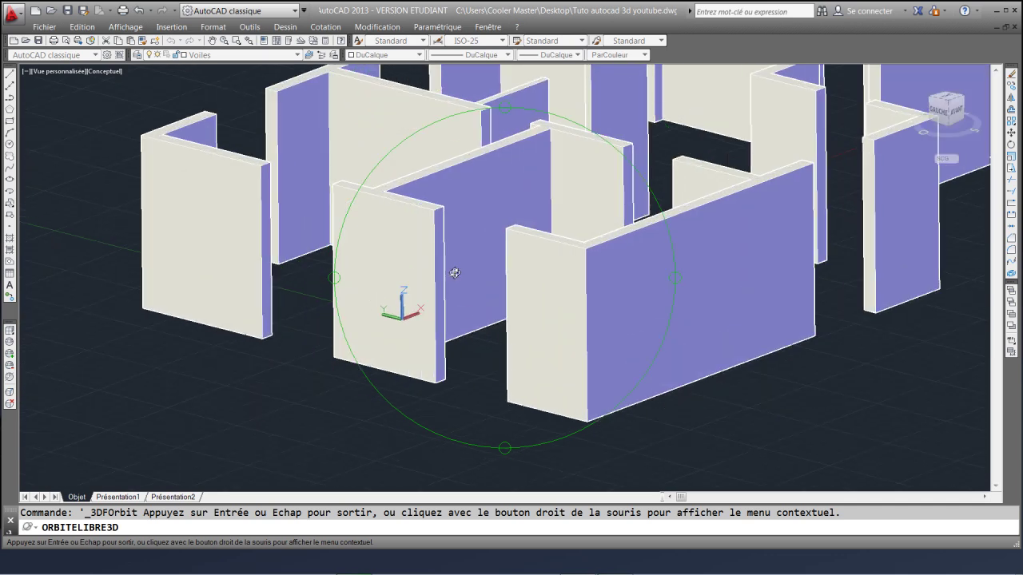
pyautogui.scroll(2, 454, 273)
pyautogui.press('Escape')
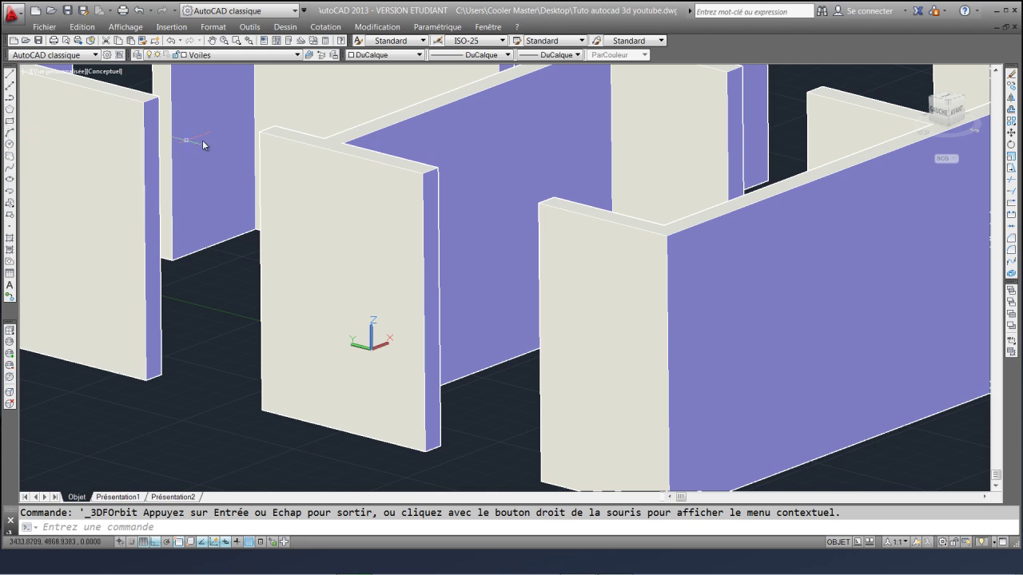
pyautogui.moveTo(237, 130)
pyautogui.mouseDown()
pyautogui.moveTo(212, 146)
pyautogui.moveTo(224, 136)
pyautogui.mouseUp()
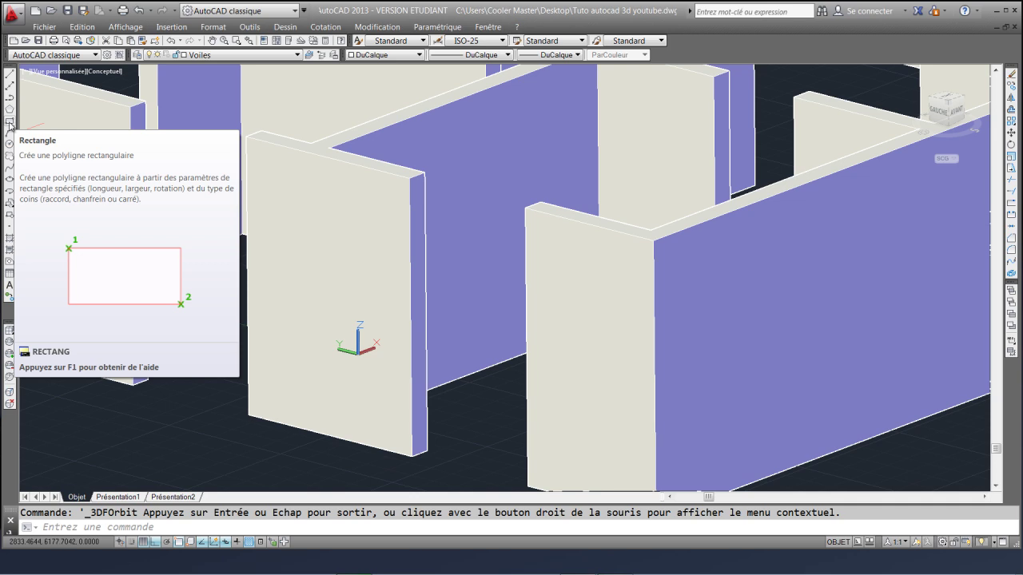
# Draw a rectangle on the wall's narrow end face, from its upper corner to the opposite vertical edge partway down
pyautogui.click(10, 121)
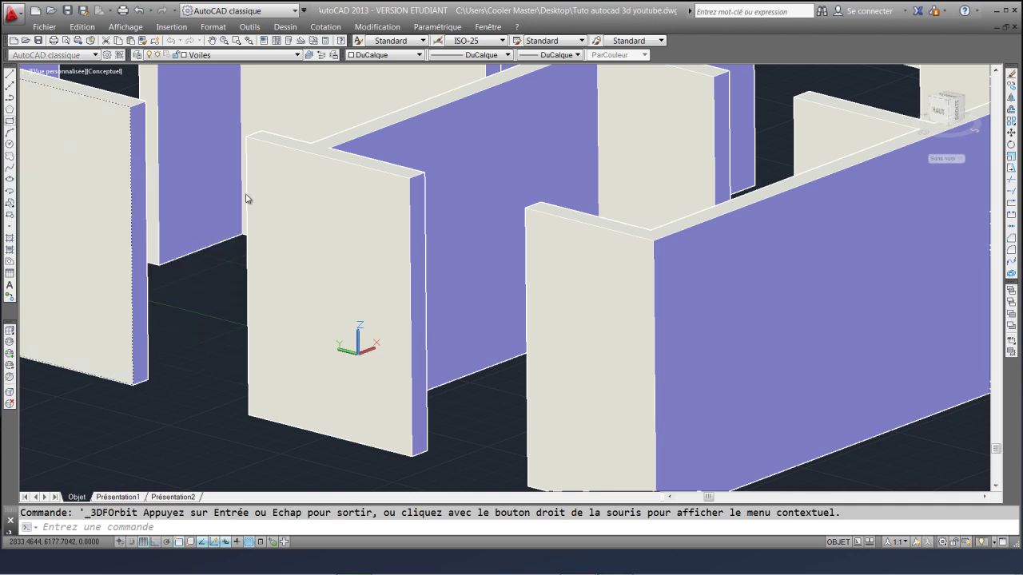
pyautogui.scroll(3, 410, 172)
pyautogui.scroll(2, 409, 179)
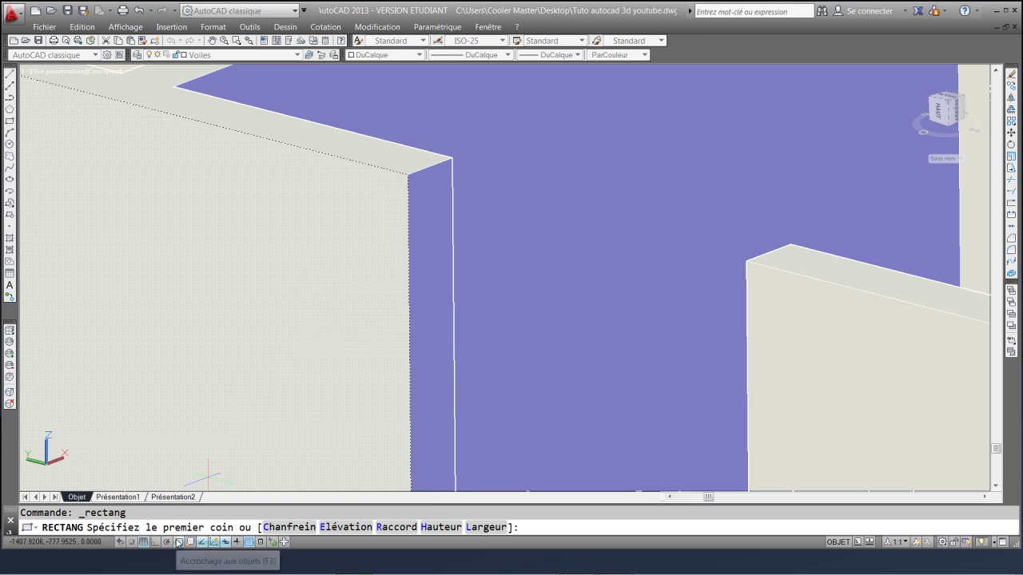
pyautogui.scroll(-4, 358, 343)
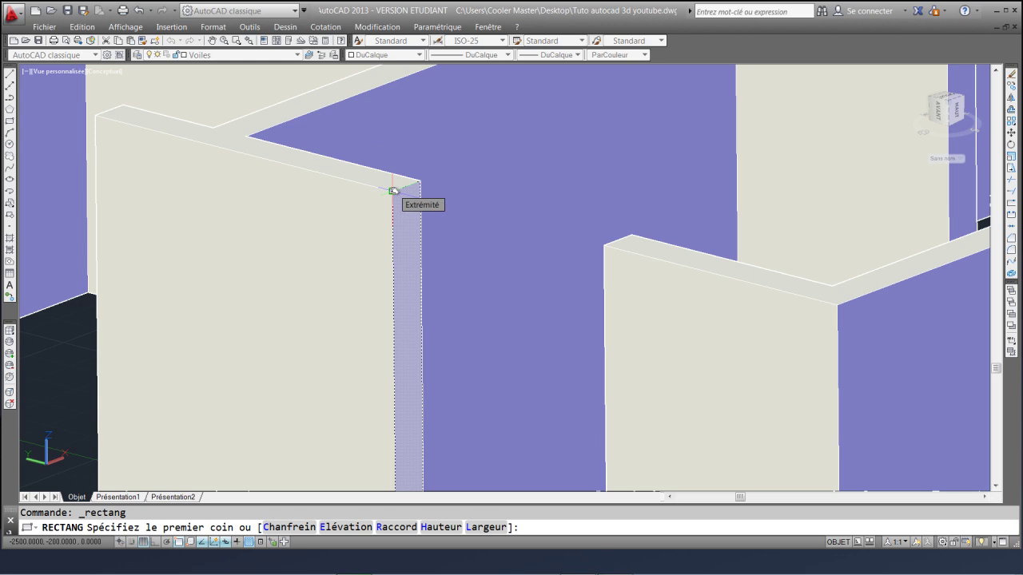
pyautogui.click(393, 190)
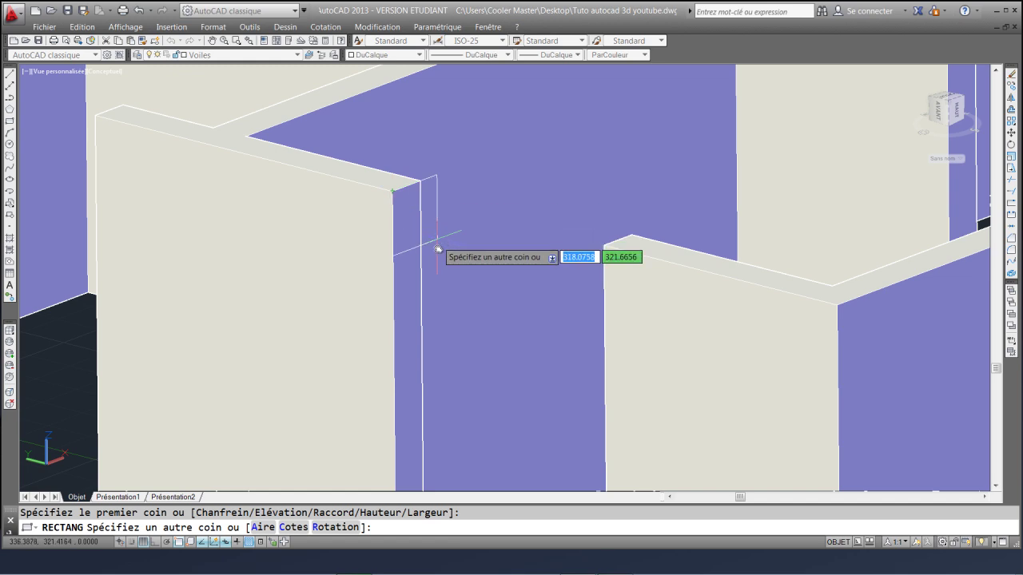
pyautogui.scroll(-4, 449, 305)
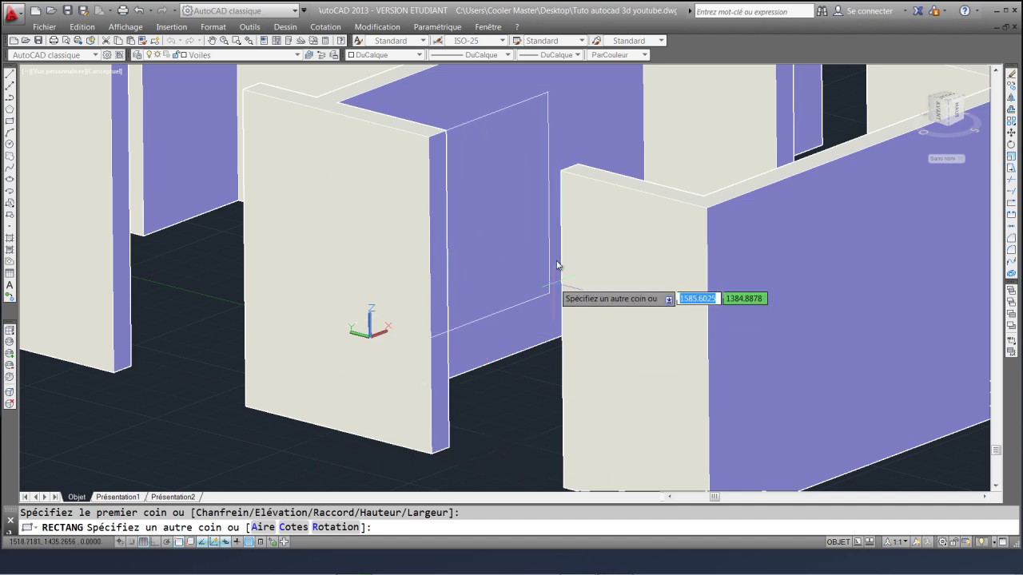
pyautogui.scroll(5, 472, 244)
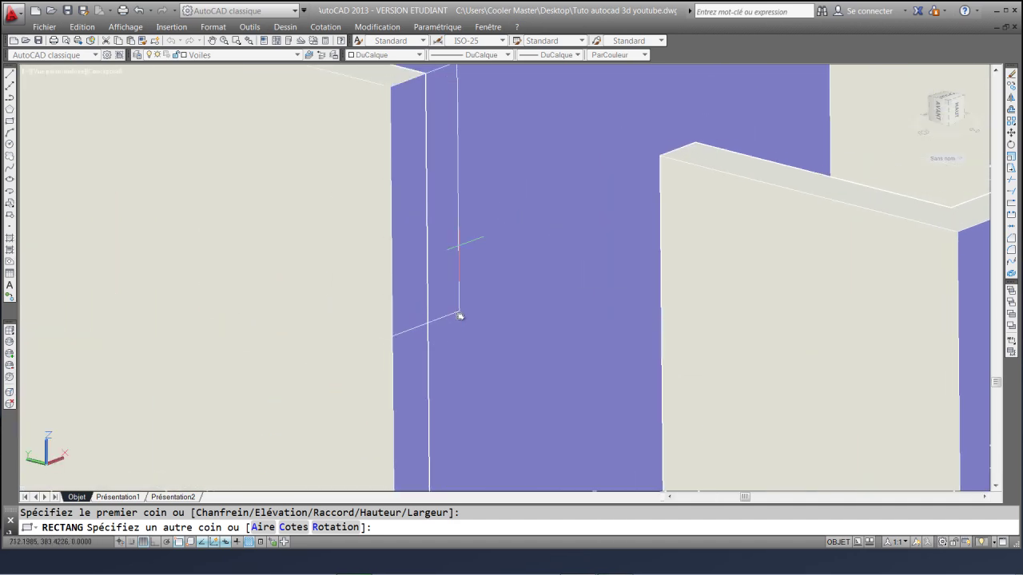
pyautogui.scroll(-2, 456, 259)
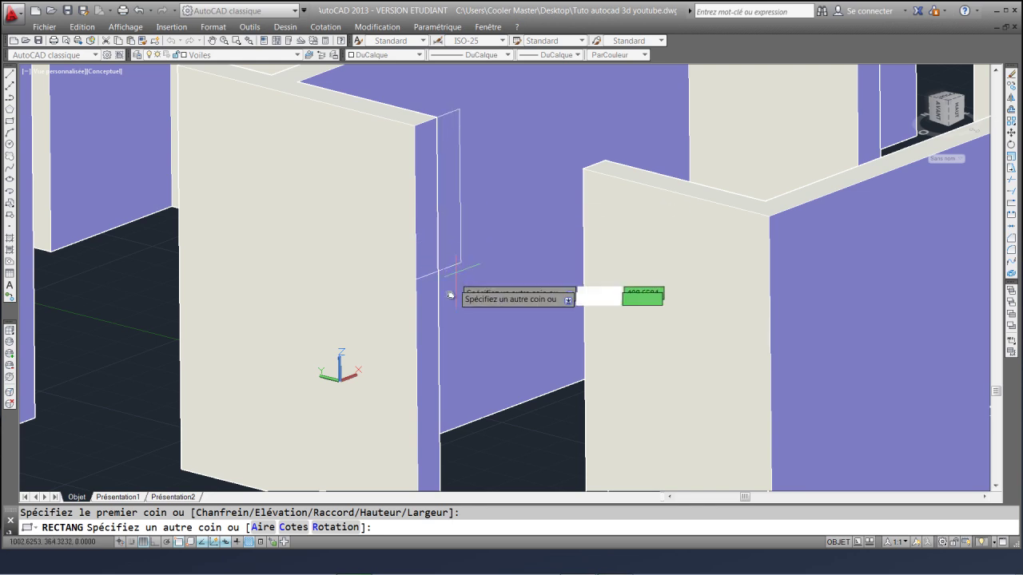
pyautogui.click(438, 320)
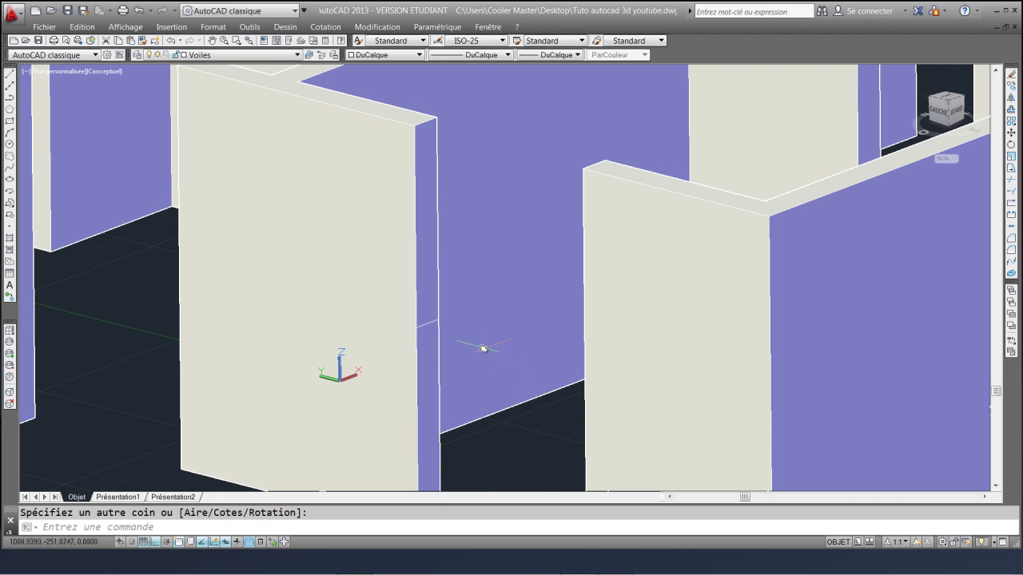
# Turn off Ortho and stretch the lower edge of the rectangle on the wall's end face up to about half its height
pyautogui.scroll(-3, 453, 340)
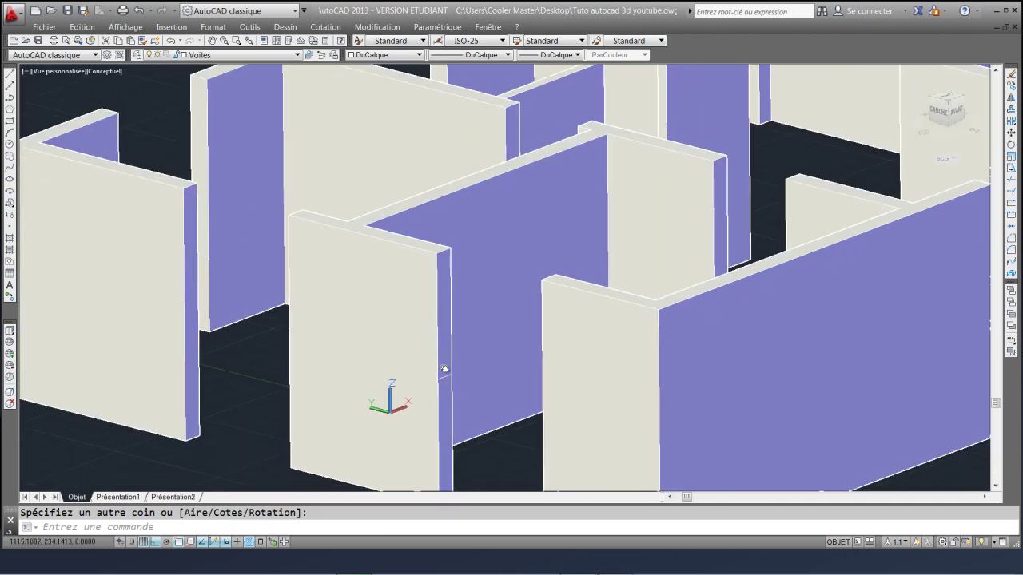
pyautogui.press('Escape')
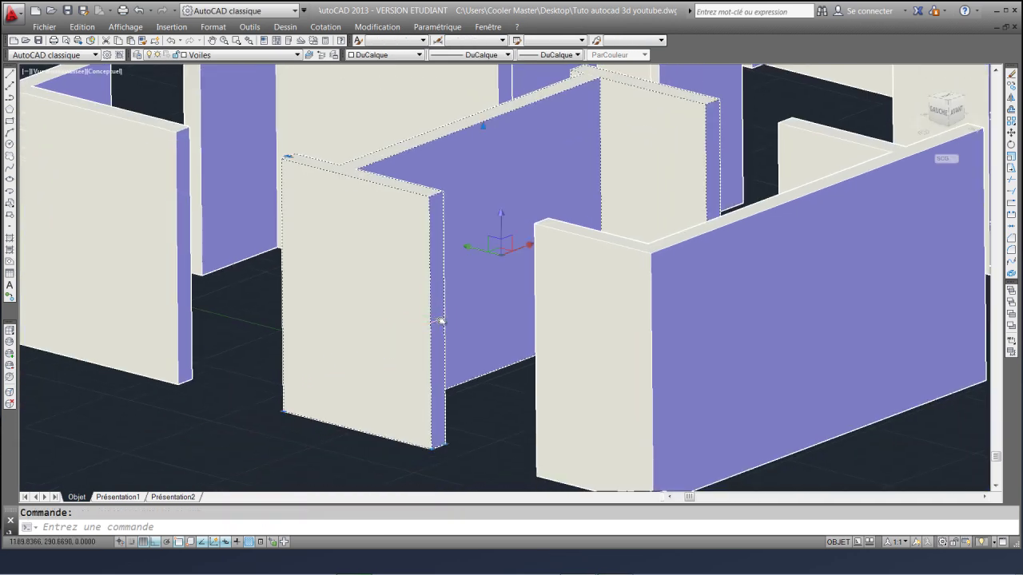
pyautogui.scroll(5, 438, 323)
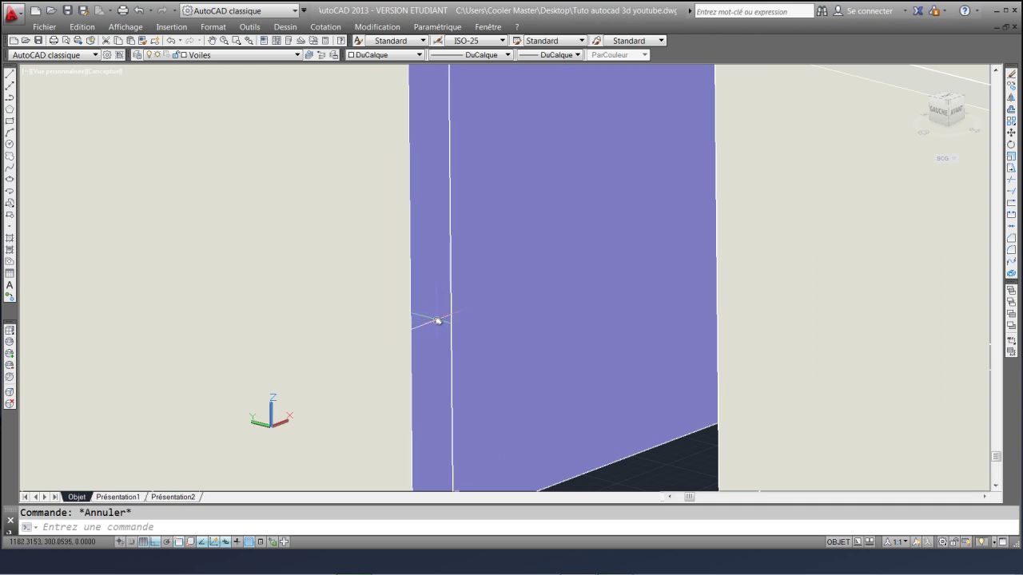
pyautogui.click(438, 321)
pyautogui.scroll(-3, 440, 317)
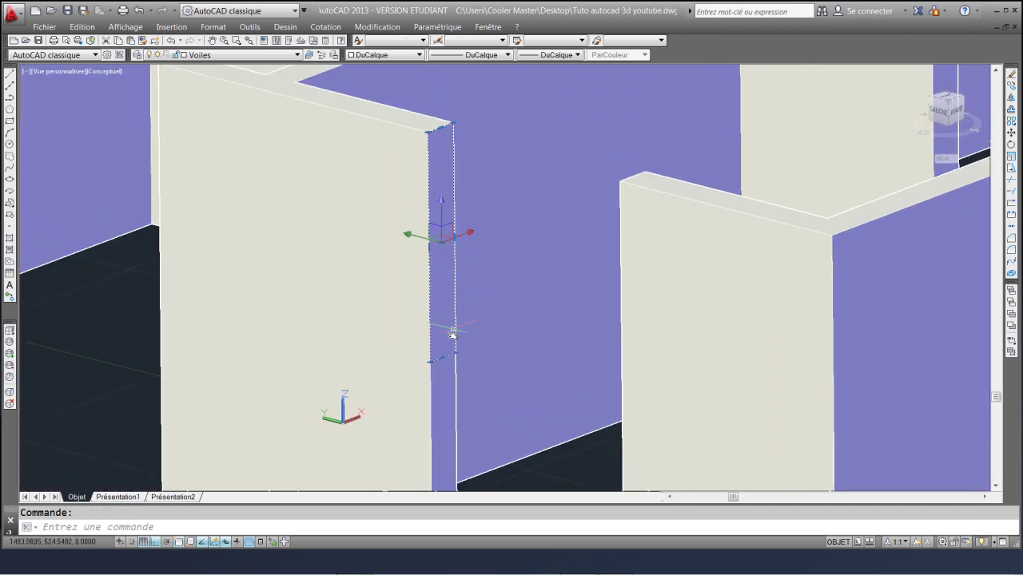
pyautogui.click(444, 360)
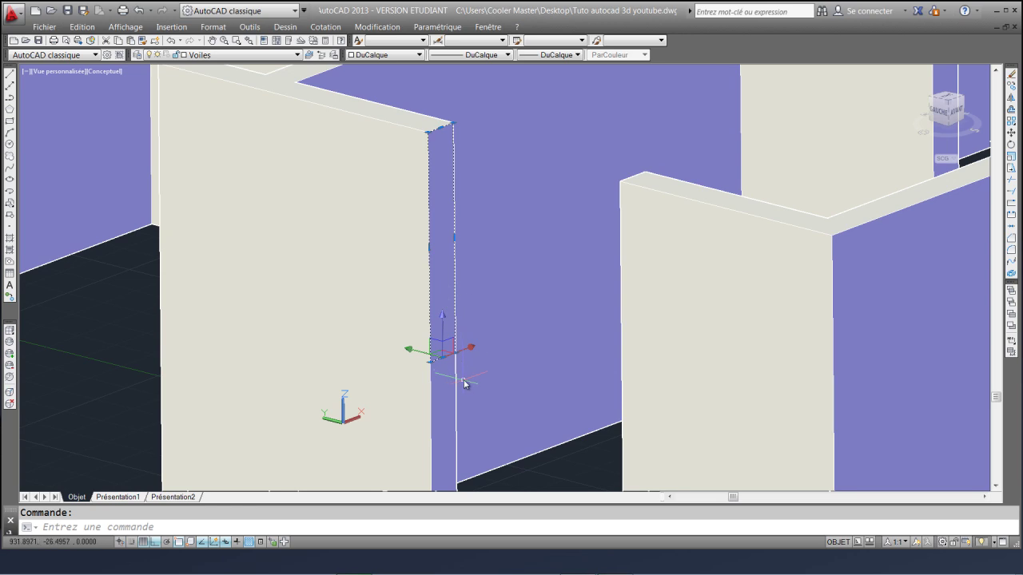
pyautogui.moveTo(452, 242)
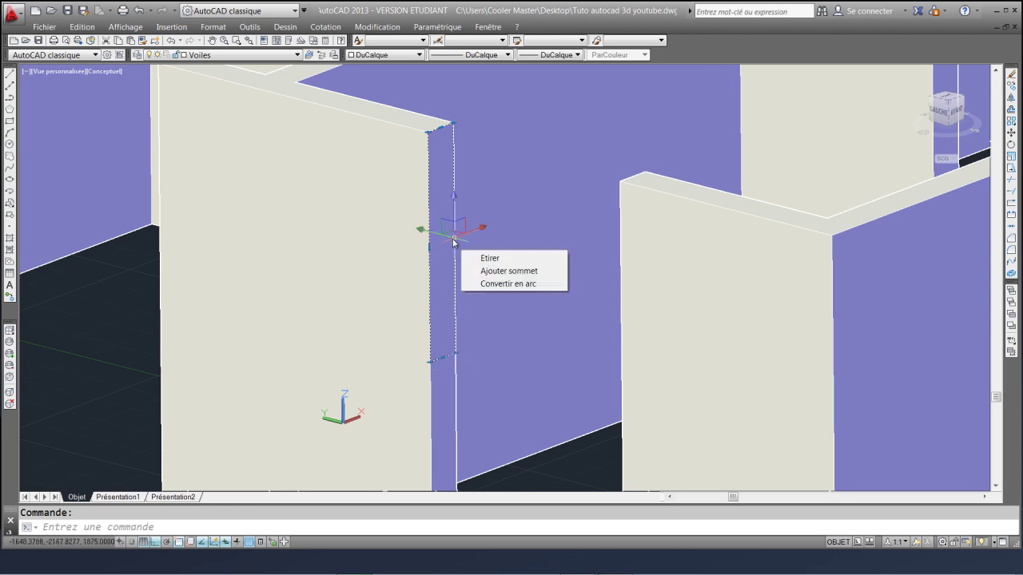
pyautogui.click(438, 363)
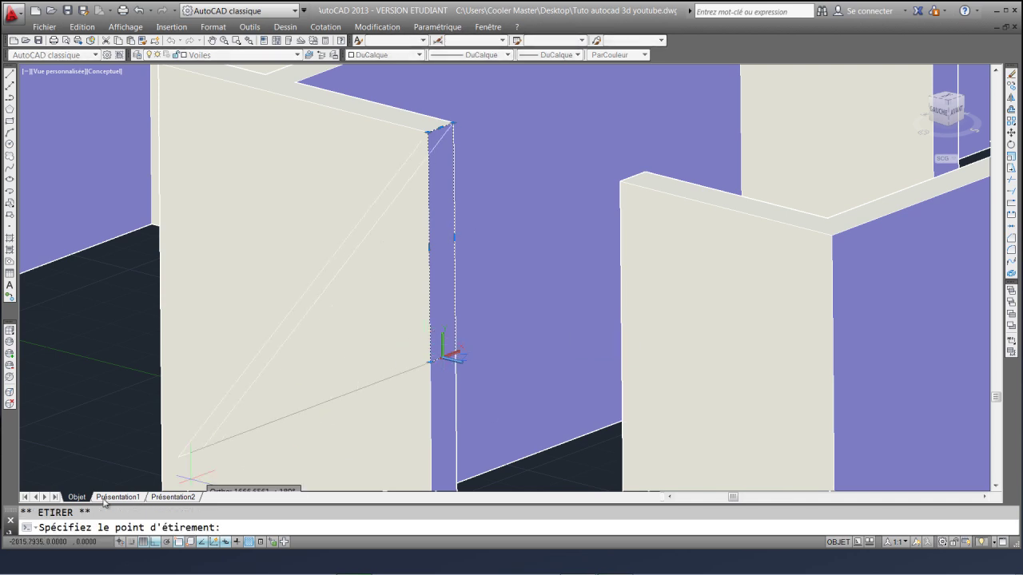
pyautogui.click(156, 542)
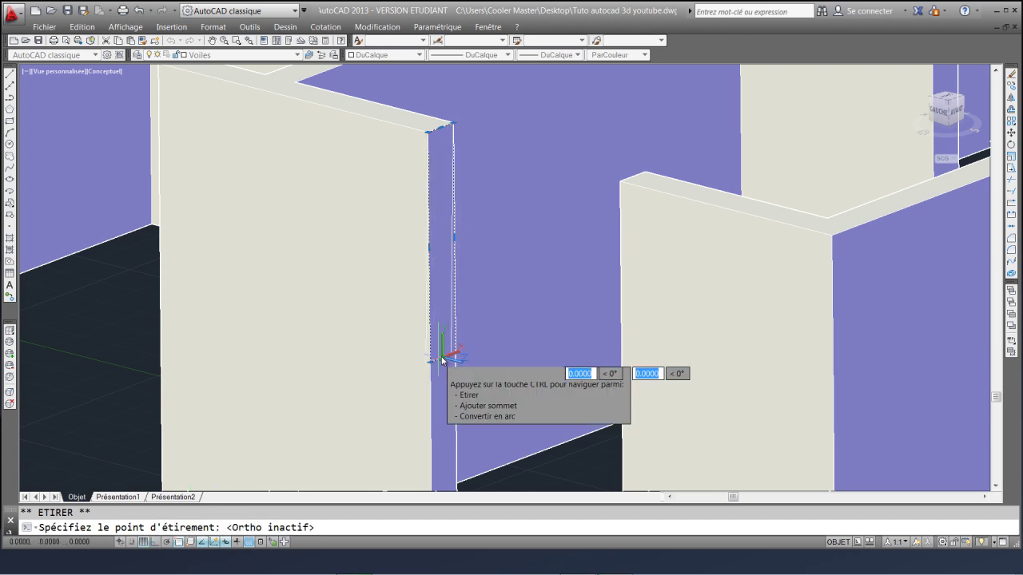
pyautogui.click(443, 245)
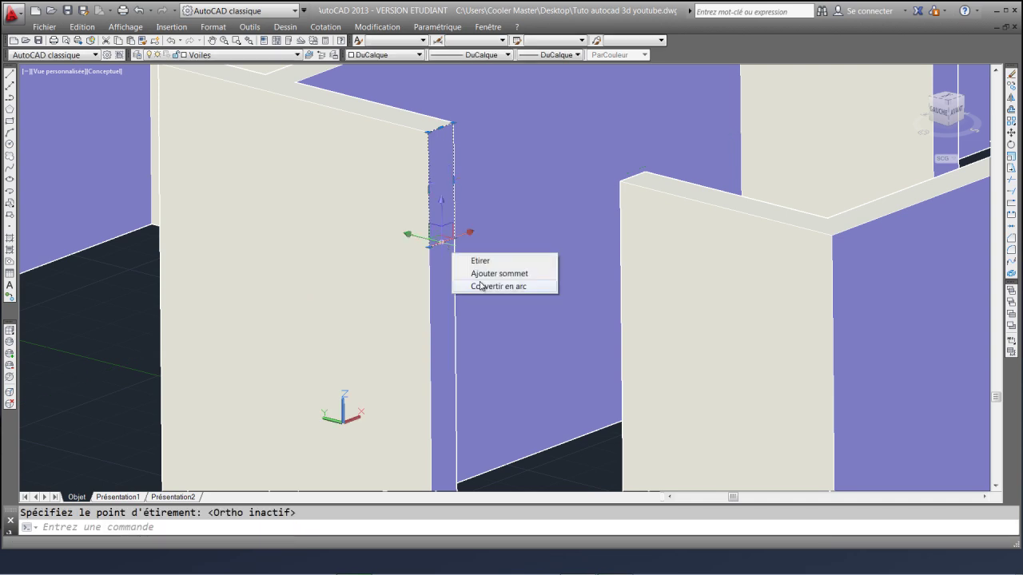
pyautogui.scroll(-4, 509, 329)
pyautogui.scroll(5, 498, 272)
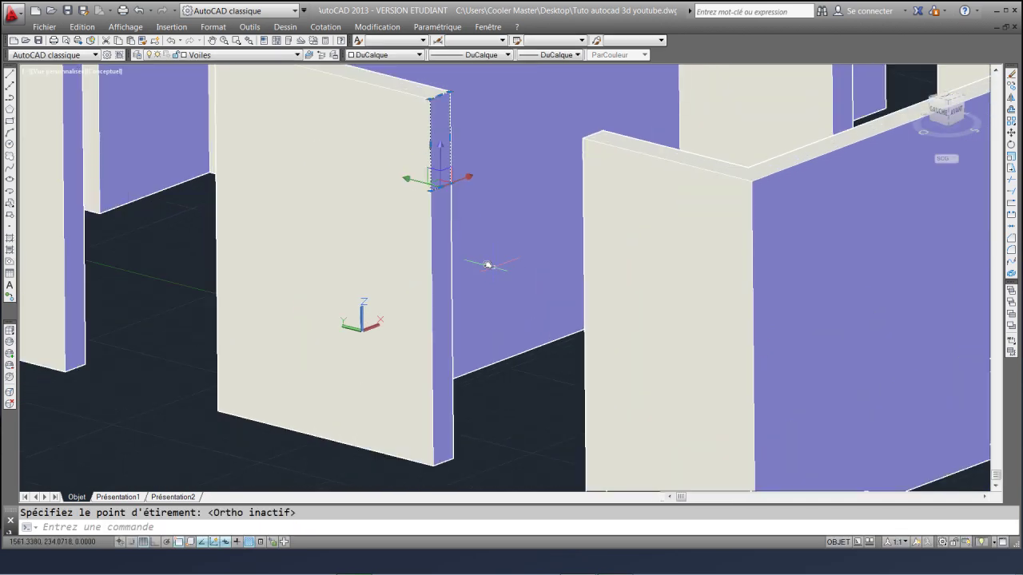
pyautogui.press('Escape')
# Extrude the rectangle on the wall's end face by 1300 across the opening to form the lintel
pyautogui.scroll(2, 441, 228)
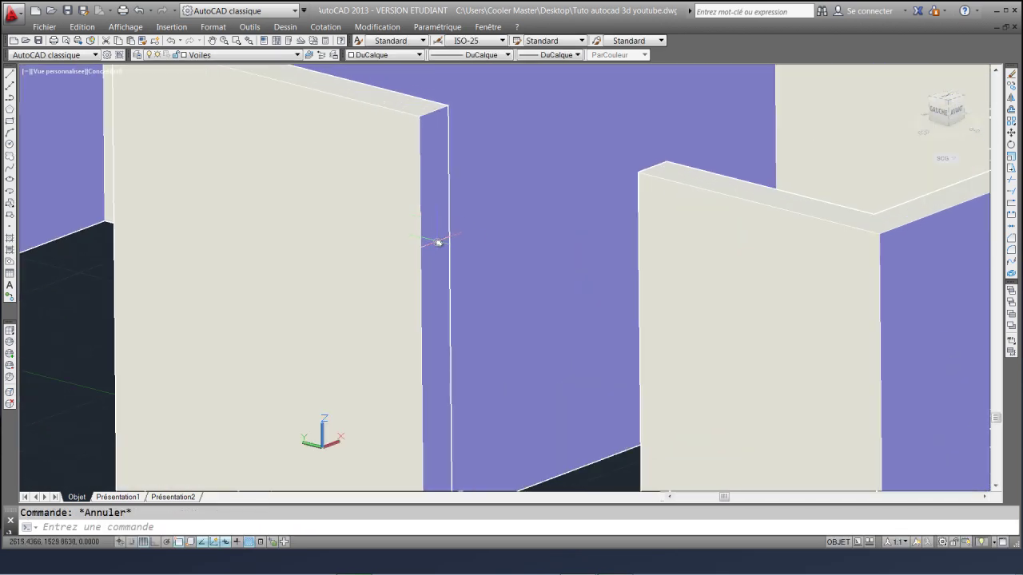
pyautogui.click(438, 242)
pyautogui.scroll(-5, 522, 152)
pyautogui.scroll(3, 515, 148)
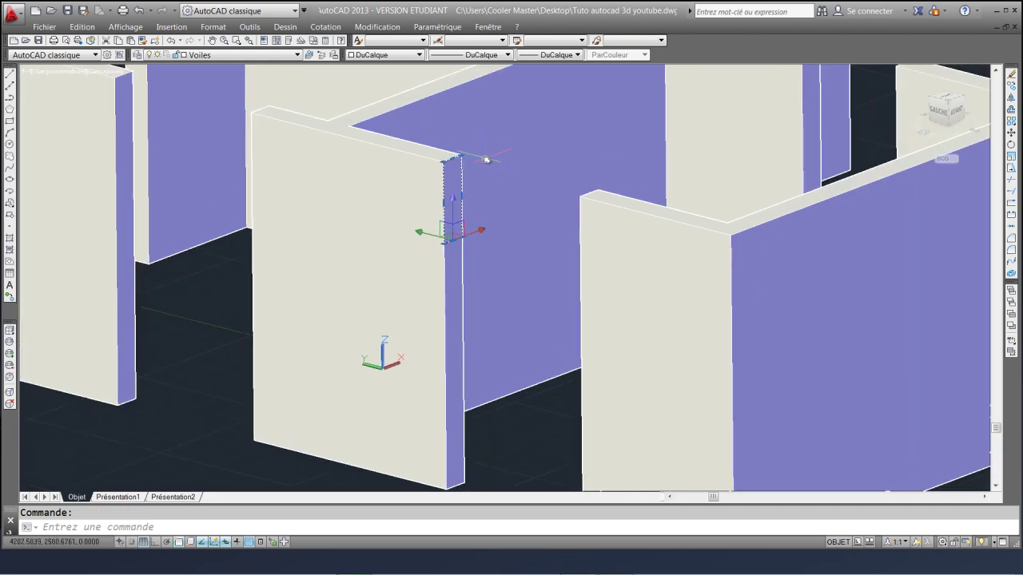
pyautogui.click(325, 31)
pyautogui.moveTo(295, 33)
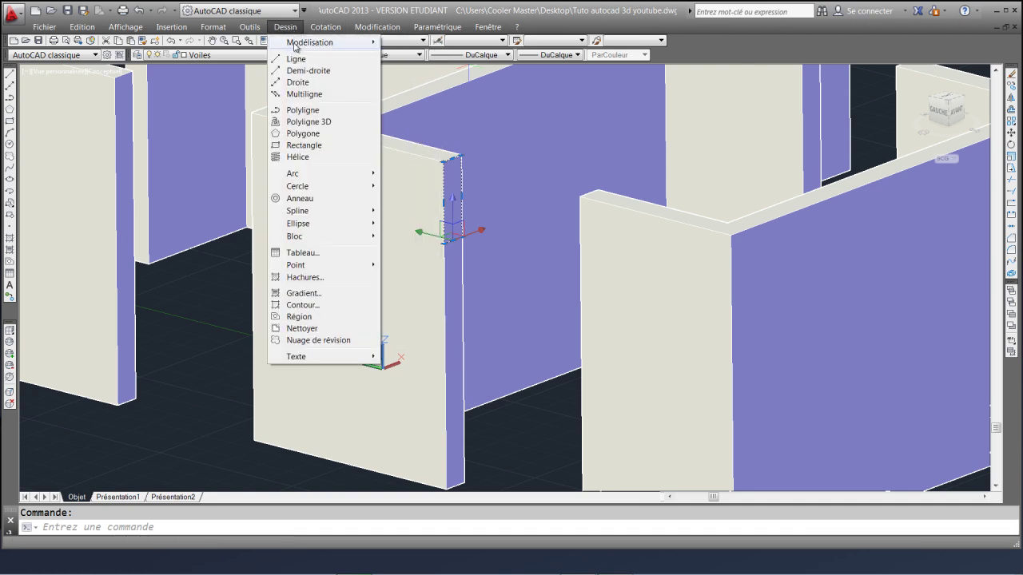
pyautogui.click(442, 140)
pyautogui.click(451, 176)
pyautogui.press('Return')
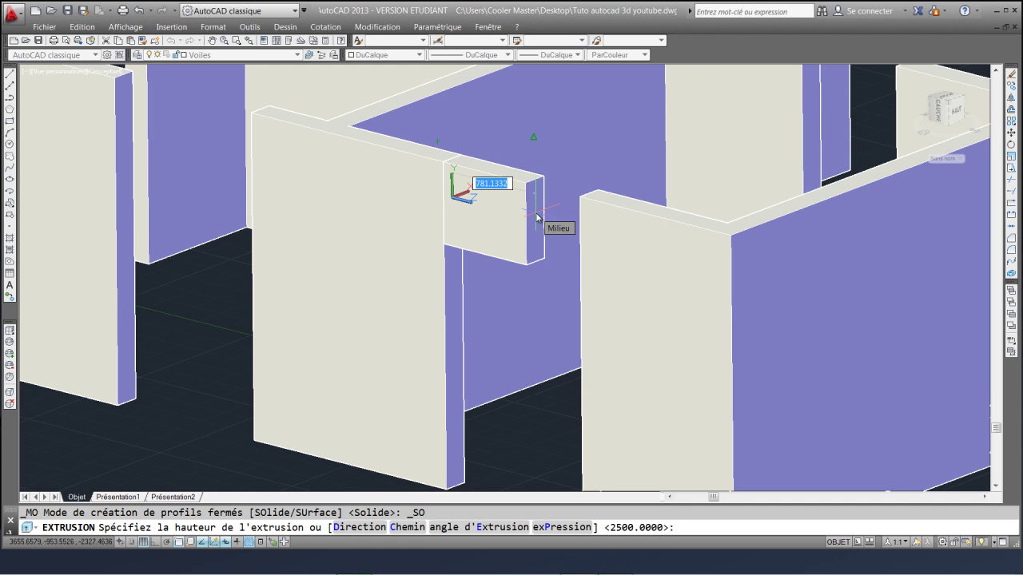
pyautogui.write('130')
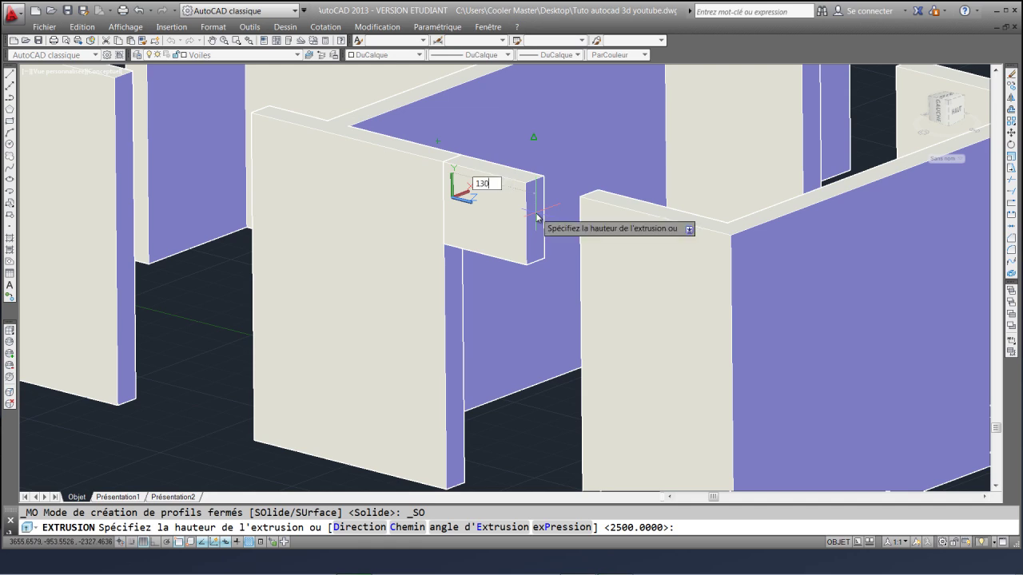
pyautogui.press('Return')
pyautogui.rightClick(536, 216)
pyautogui.press('Escape')
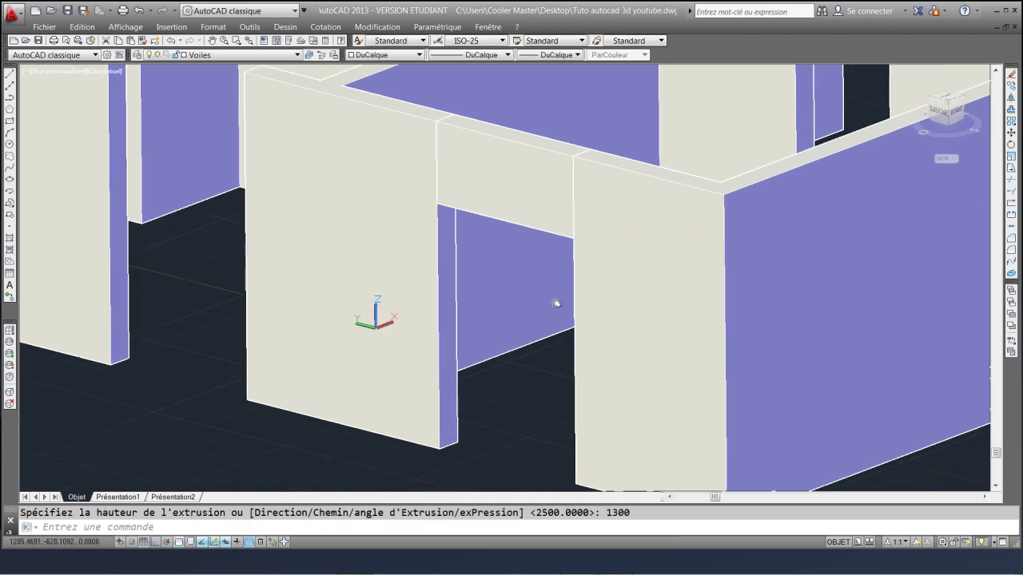
pyautogui.moveTo(556, 303); pyautogui.dragTo(506, 274, button='middle')
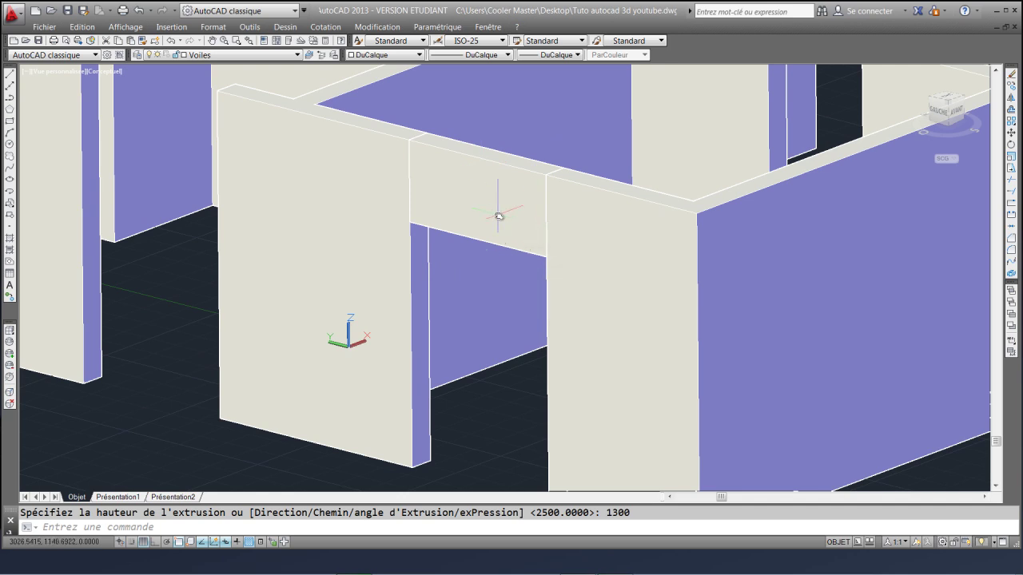
pyautogui.moveTo(493, 210)
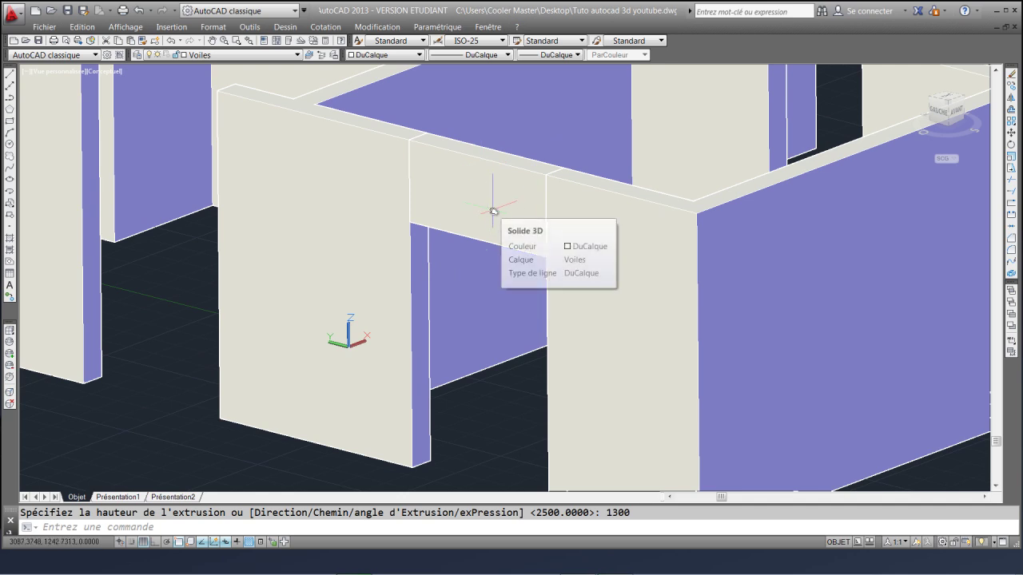
pyautogui.moveTo(424, 370); pyautogui.dragTo(431, 301, button='middle')
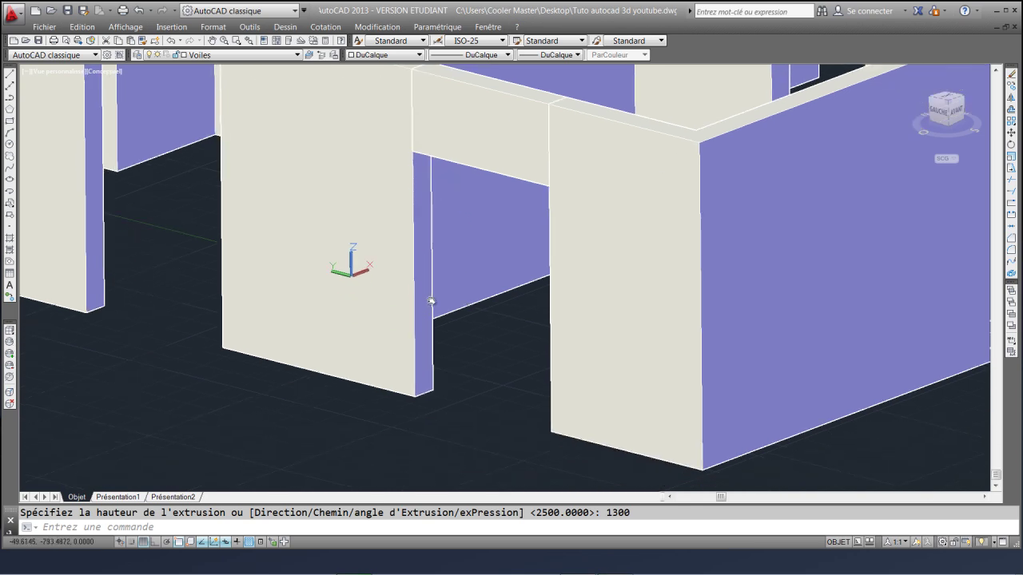
pyautogui.moveTo(479, 330); pyautogui.dragTo(478, 313, button='middle')
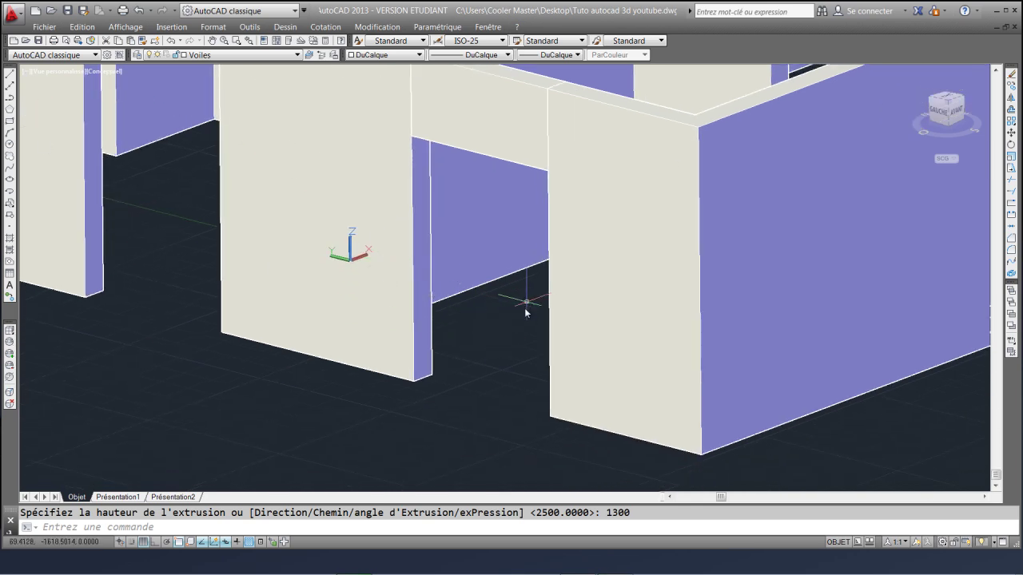
pyautogui.scroll(-4, 503, 309)
pyautogui.scroll(3, 480, 299)
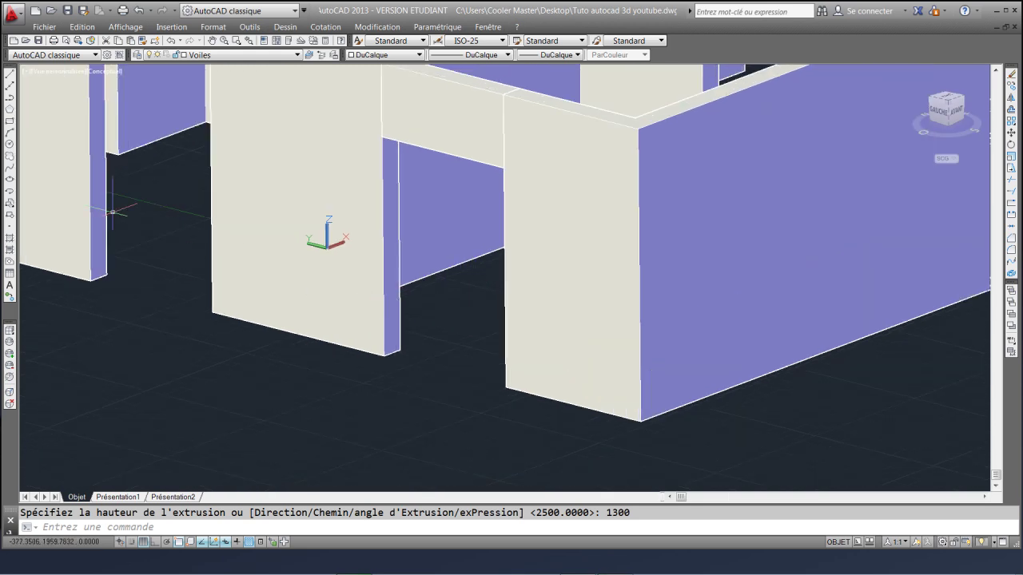
pyautogui.click(9, 121)
pyautogui.scroll(2, 415, 361)
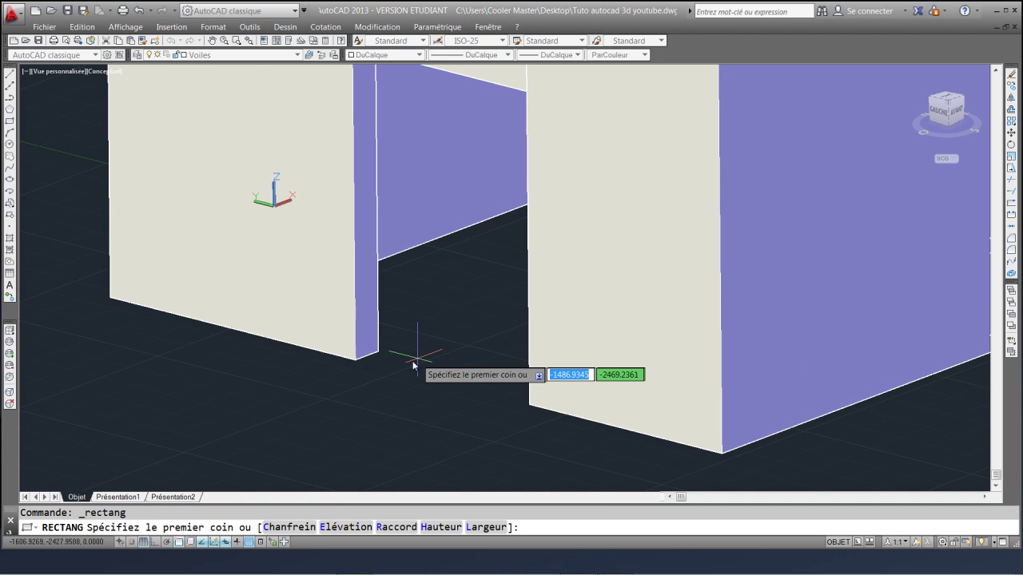
pyautogui.click(362, 365)
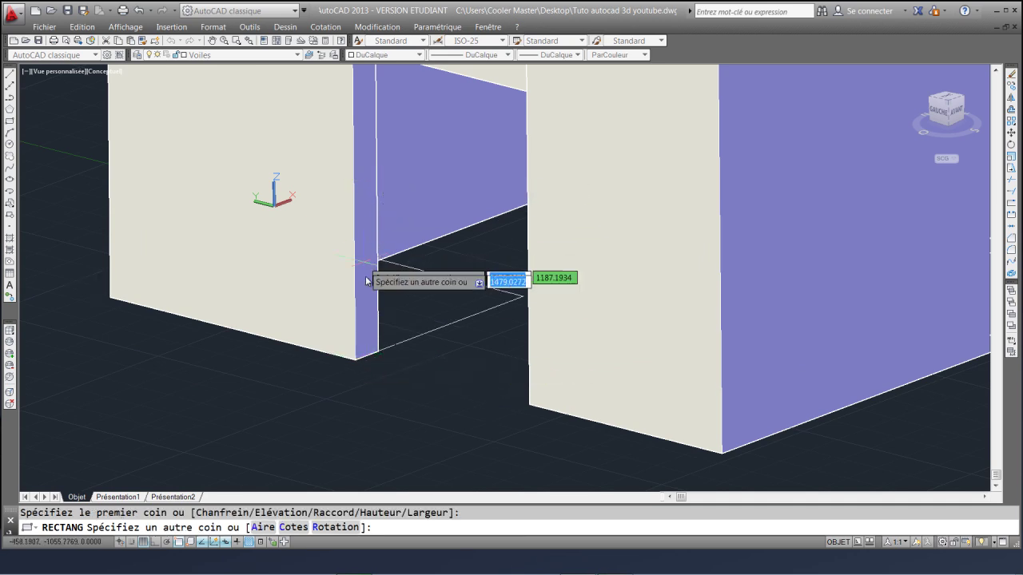
pyautogui.scroll(-2, 459, 434)
pyautogui.scroll(3, 464, 393)
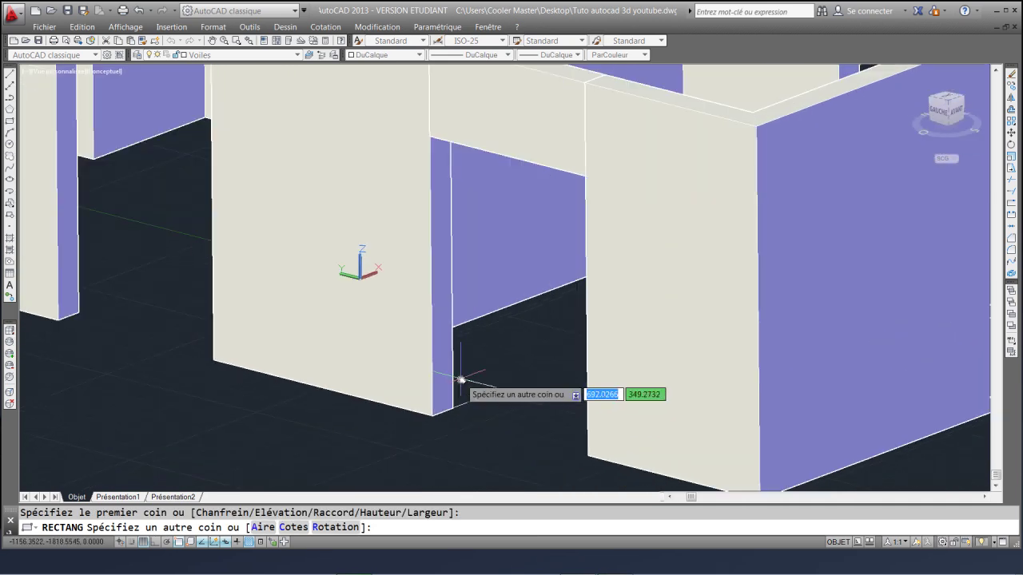
pyautogui.press('Escape')
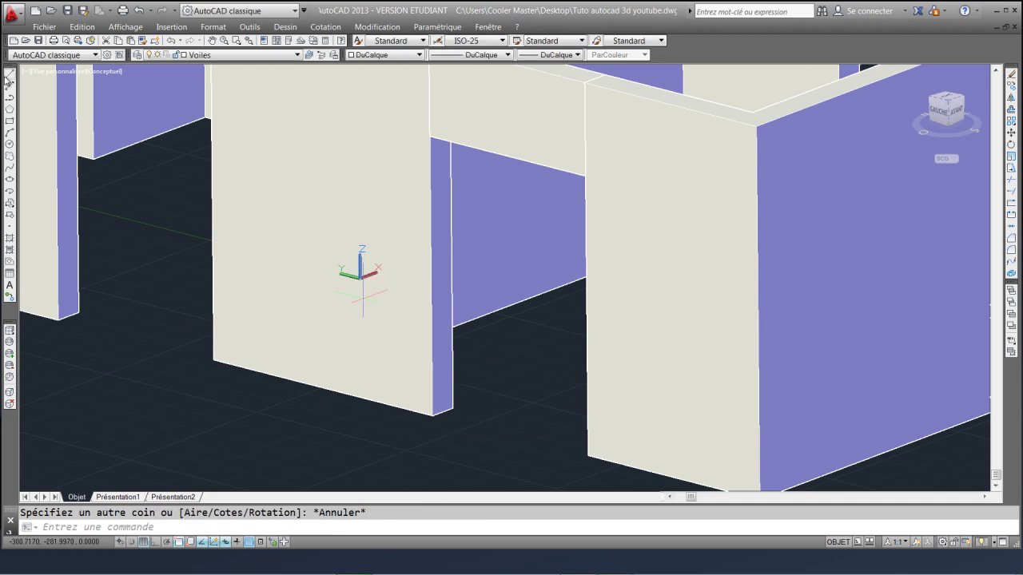
pyautogui.click(9, 122)
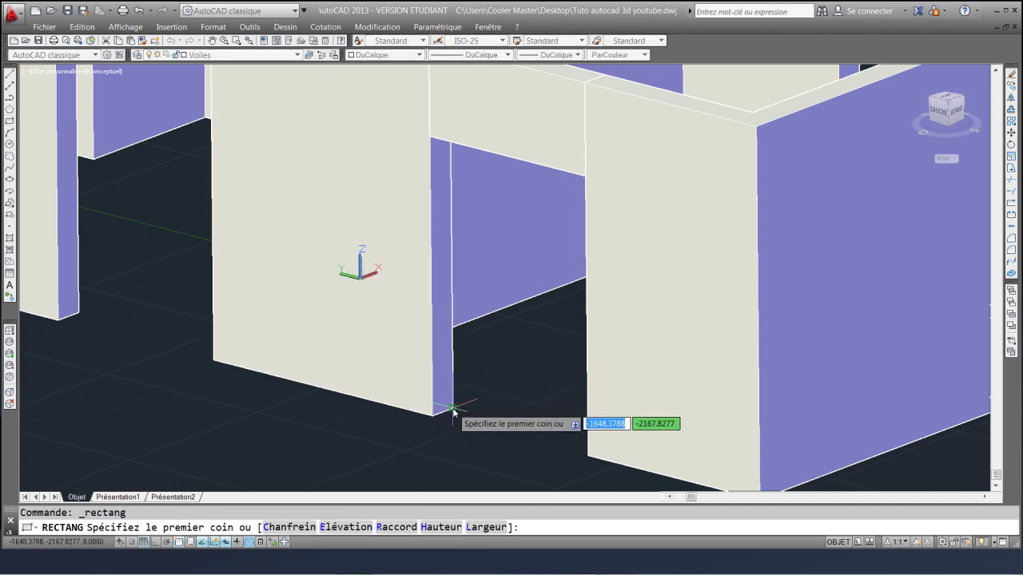
pyautogui.click(453, 410)
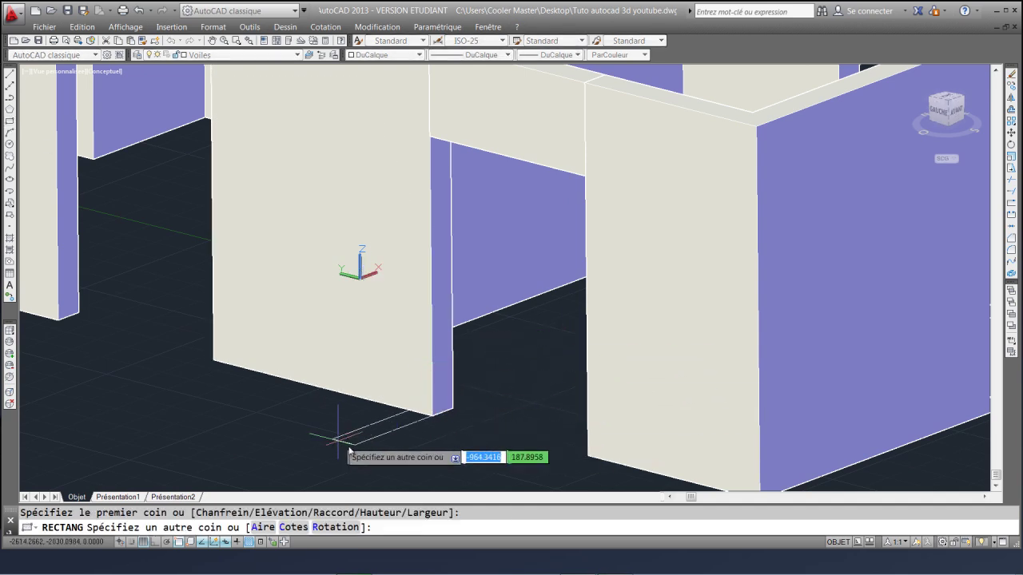
pyautogui.moveTo(333, 444); pyautogui.dragTo(379, 353, button='middle')
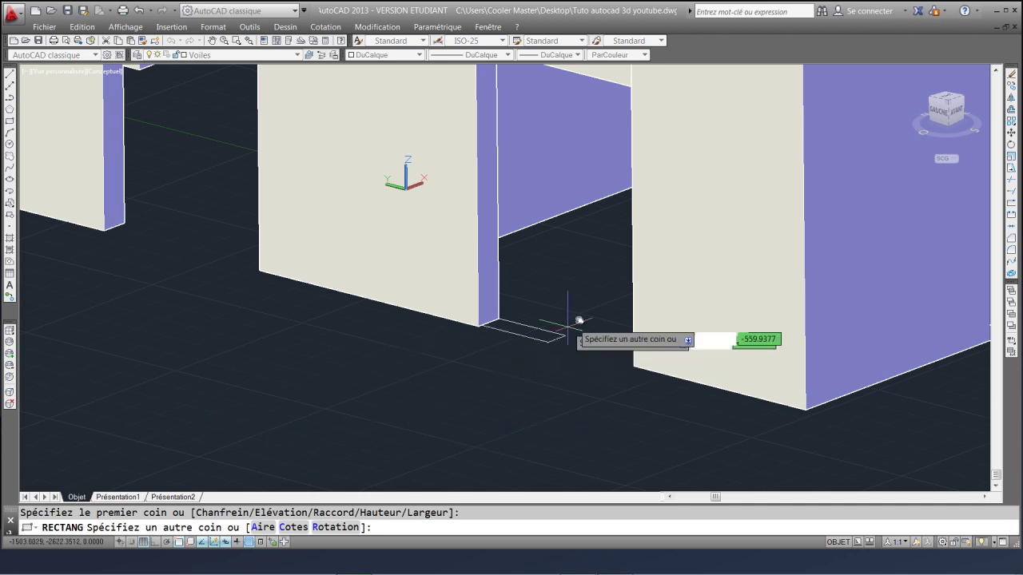
pyautogui.scroll(-4, 563, 332)
pyautogui.scroll(3, 543, 327)
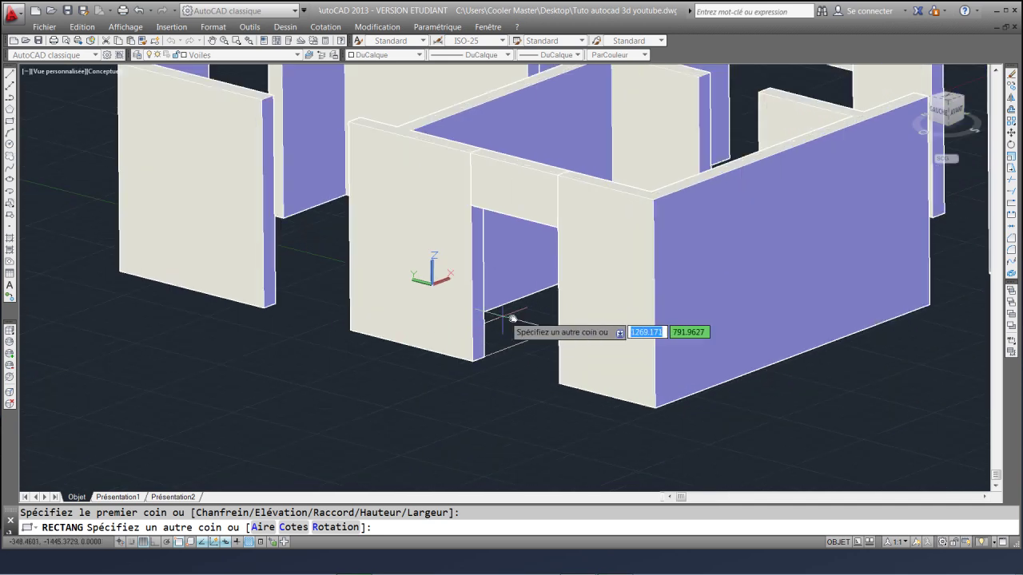
pyautogui.scroll(1, 515, 313)
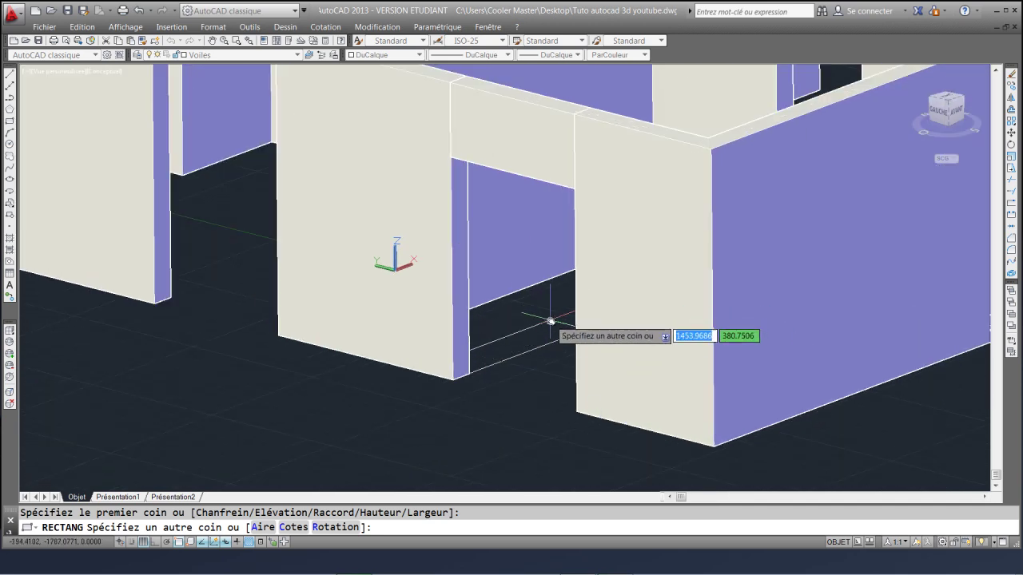
pyautogui.moveTo(551, 322); pyautogui.dragTo(568, 301, button='middle')
pyautogui.scroll(2, 563, 301)
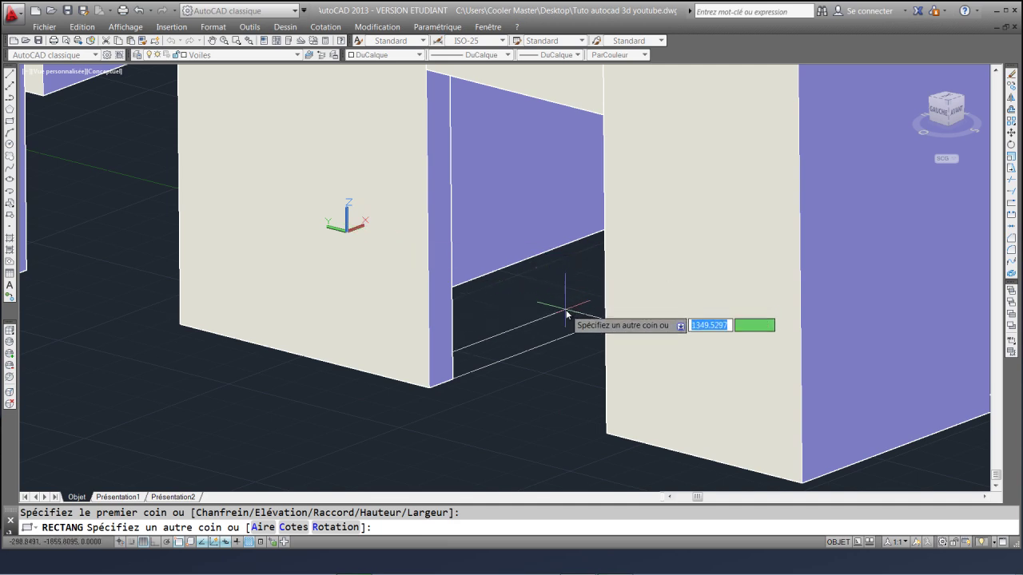
pyautogui.press('Escape')
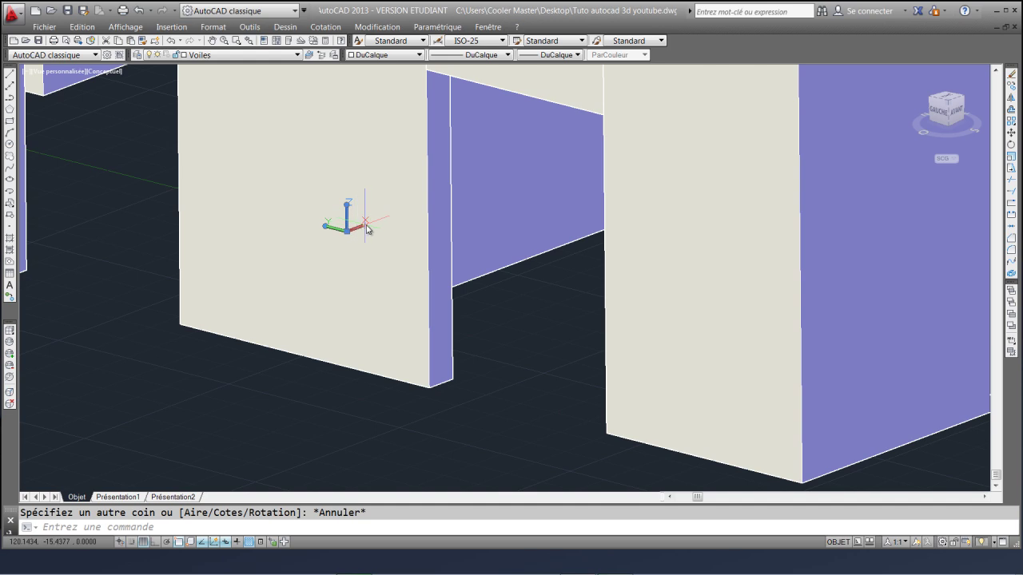
# Redirect the UCS X axis and move the UCS origin to align the UCS with the front wall face
pyautogui.click(363, 231)
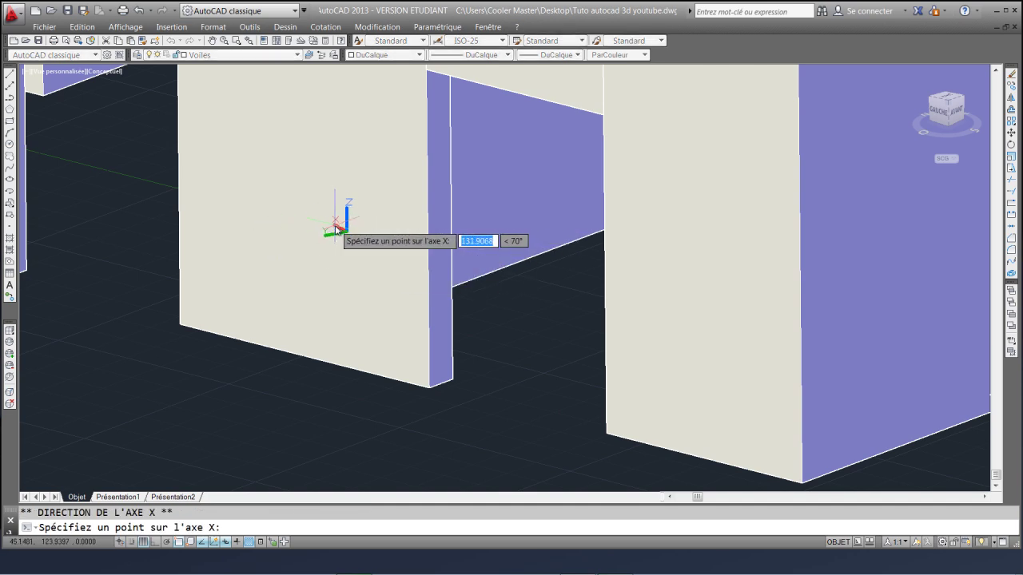
pyautogui.click(343, 223)
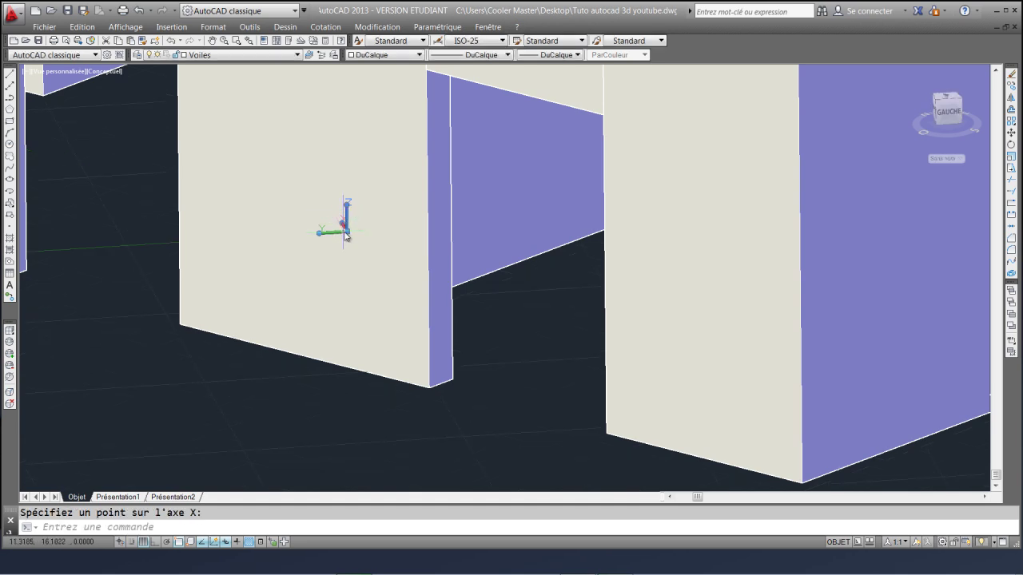
pyautogui.click(346, 233)
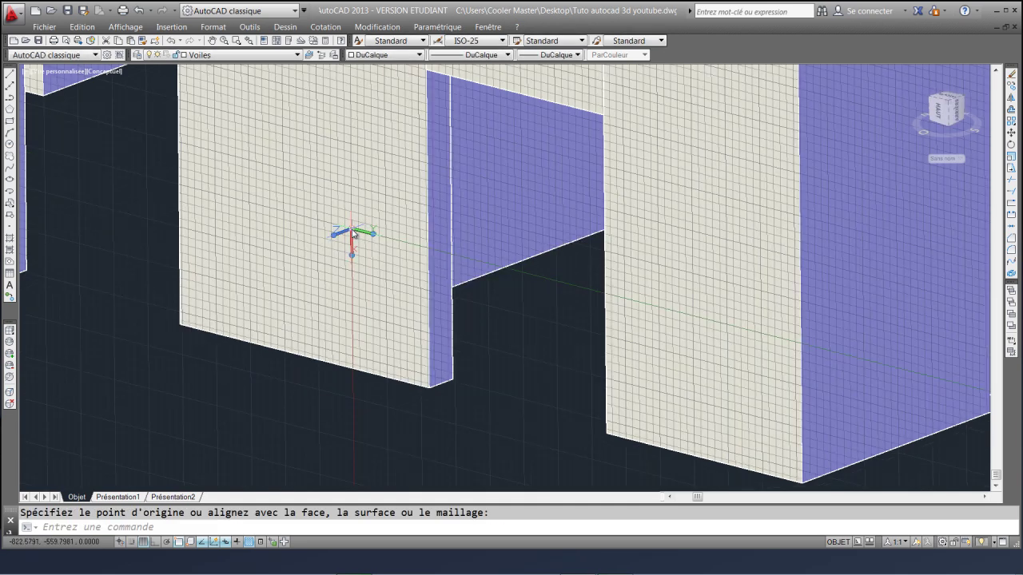
pyautogui.scroll(-5, 424, 288)
pyautogui.scroll(4, 423, 288)
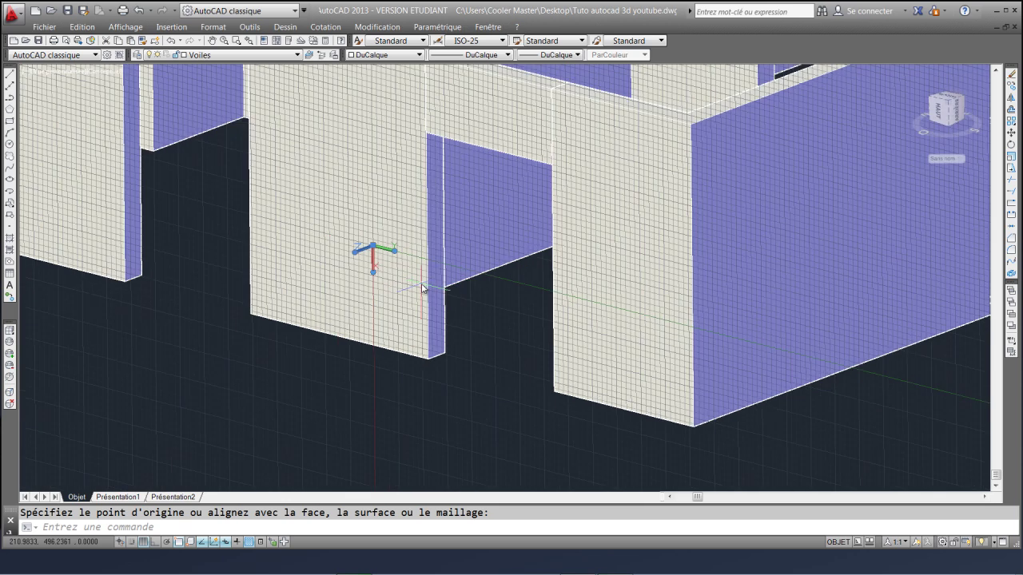
pyautogui.press('Escape')
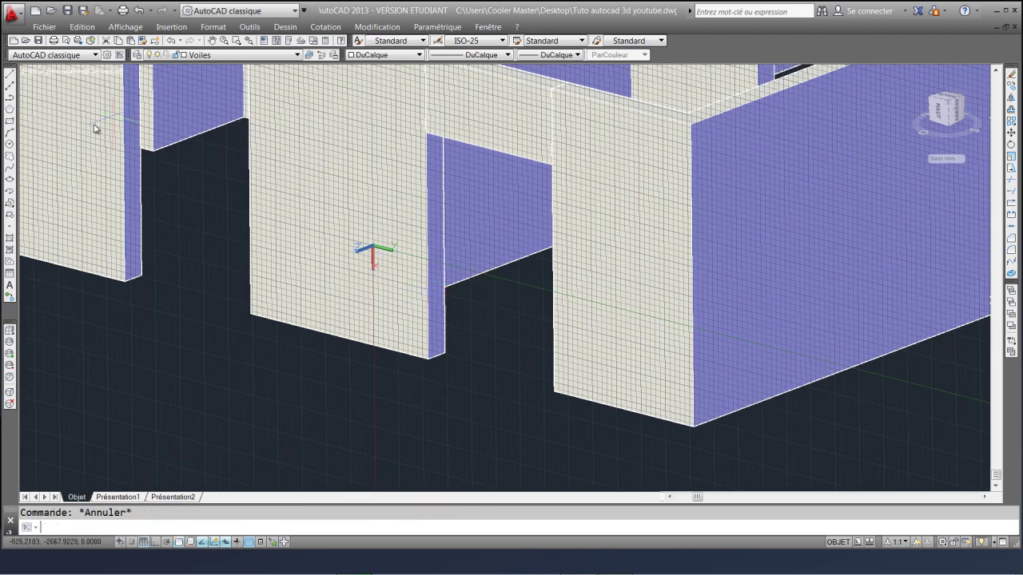
pyautogui.click(10, 120)
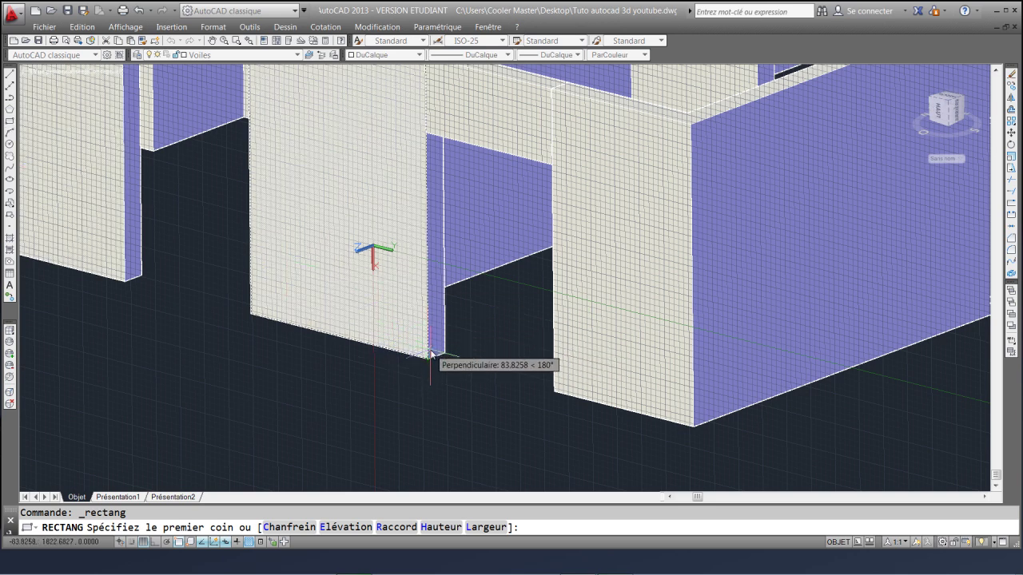
pyautogui.press('Escape')
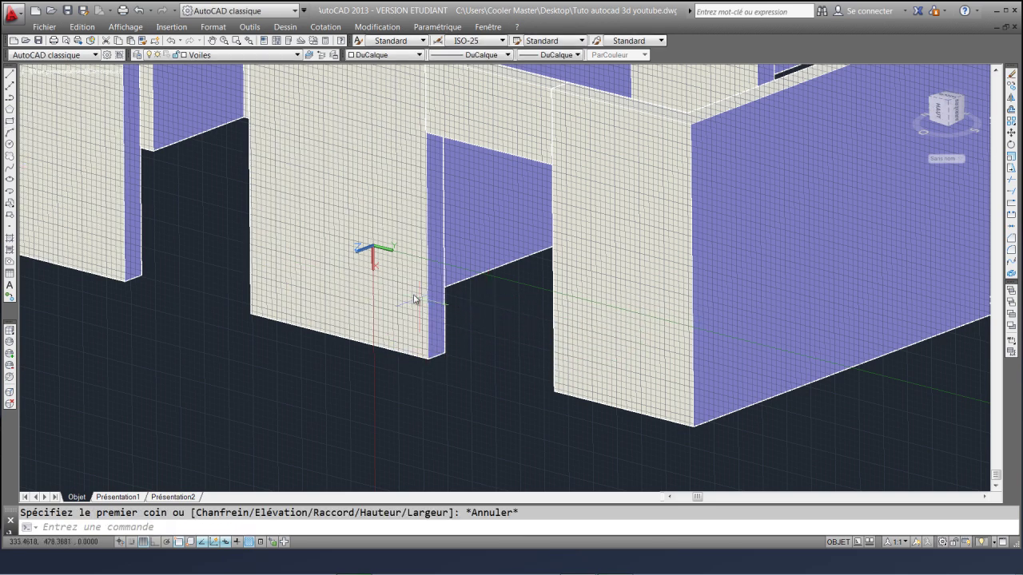
# Undo the UCS realignment onto the wall face, back to the World UCS, and reframe the wall opening
pyautogui.hotkey('ctrl', 'z')
pyautogui.hotkey('ctrl', 'z')
pyautogui.hotkey('ctrl', 'z')
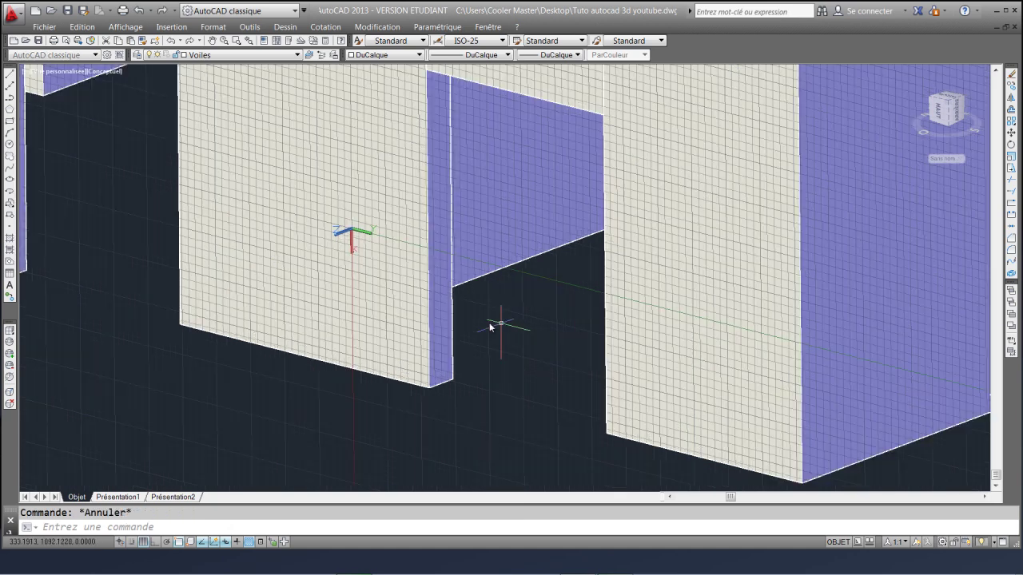
pyautogui.scroll(3, 425, 292)
pyautogui.scroll(-3, 519, 327)
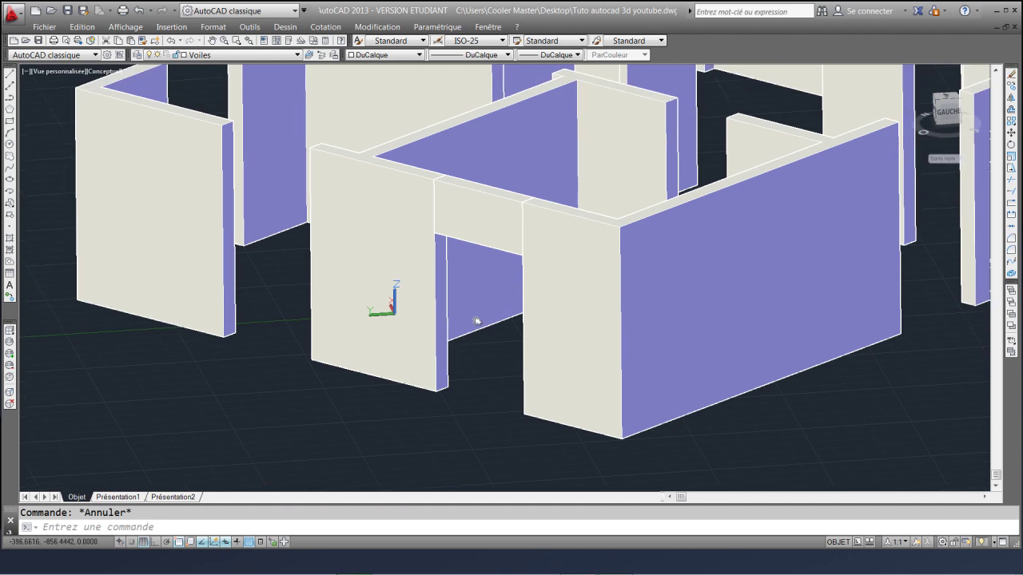
pyautogui.scroll(3, 477, 320)
pyautogui.scroll(-2, 352, 293)
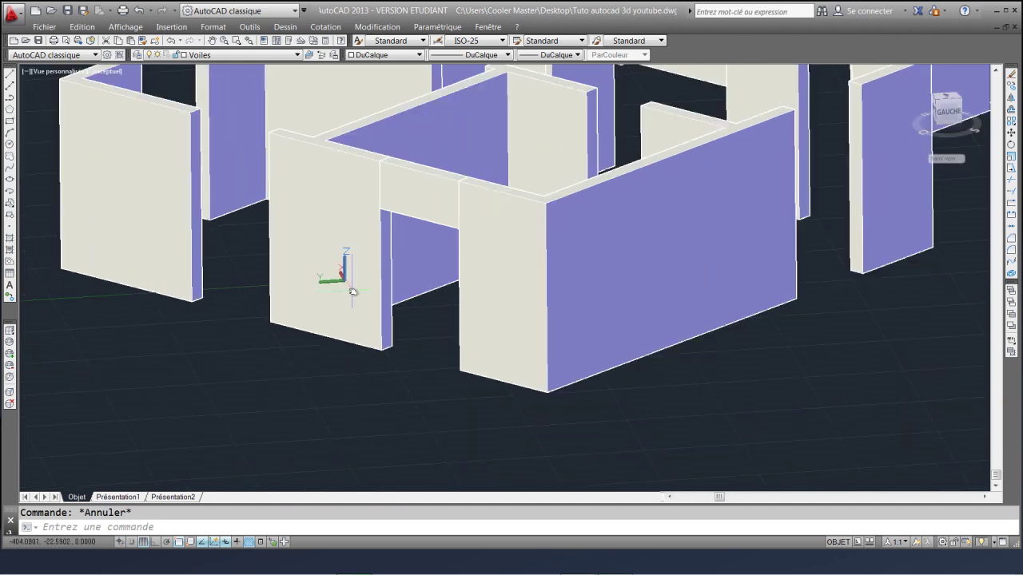
pyautogui.scroll(3, 352, 292)
pyautogui.keyDown('shift'); pyautogui.moveTo(375, 274); pyautogui.dragTo(439, 299, button='middle'); pyautogui.keyUp('shift')
pyautogui.scroll(-2, 466, 311)
pyautogui.scroll(2, 485, 302)
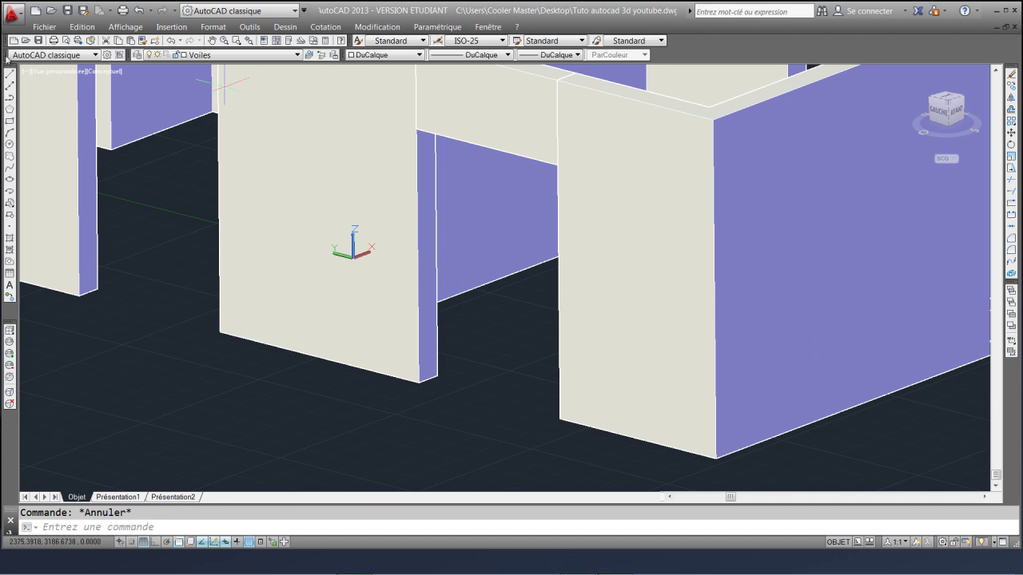
pyautogui.click(10, 121)
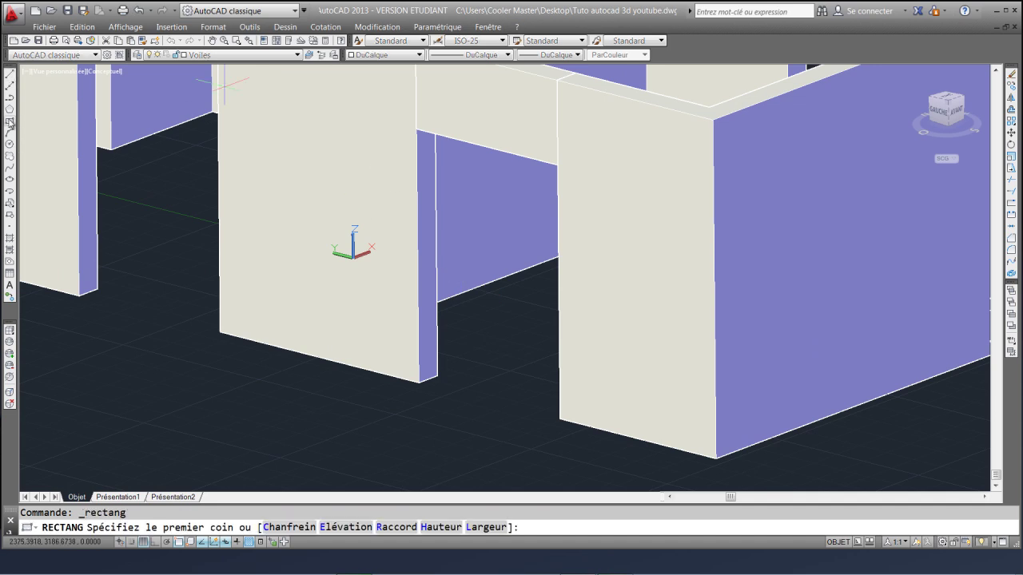
pyautogui.click(423, 382)
pyautogui.scroll(-5, 399, 399)
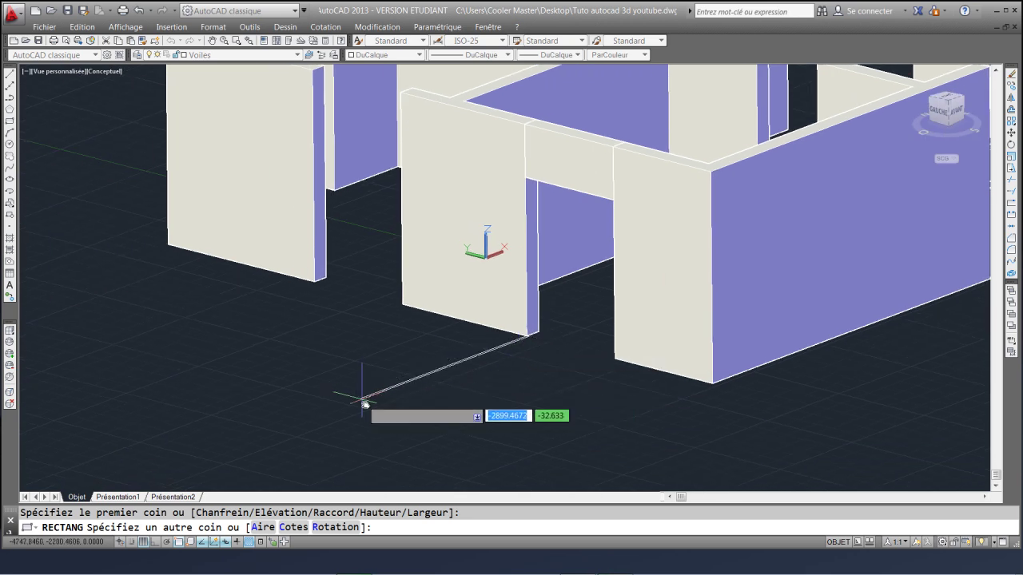
pyautogui.click(155, 544)
pyautogui.press('Escape')
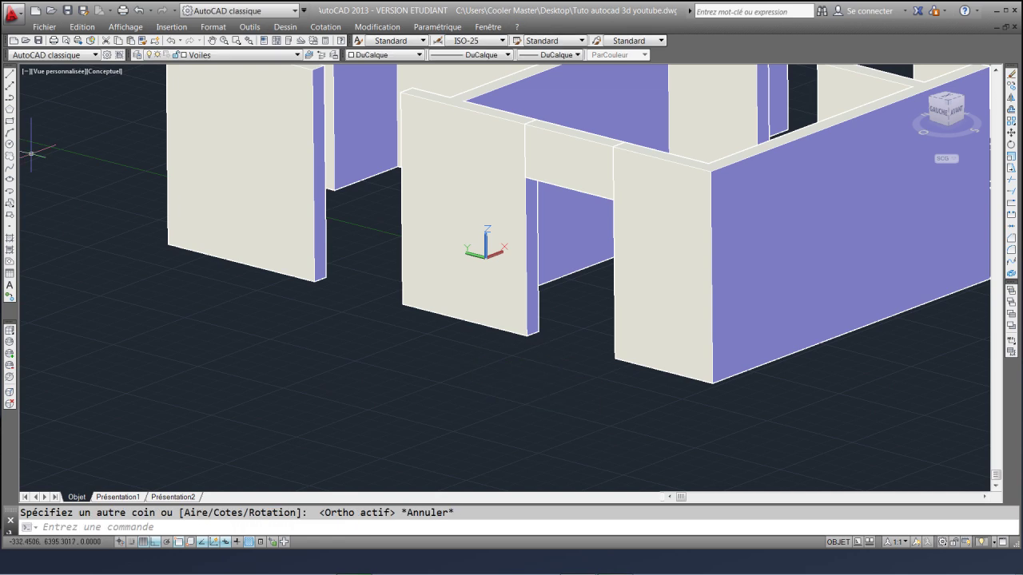
pyautogui.click(10, 121)
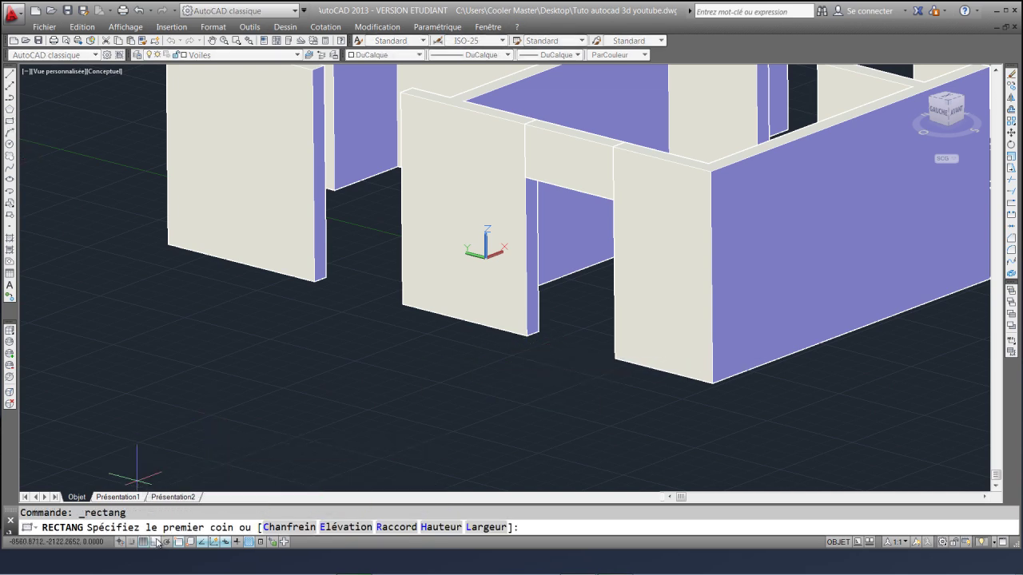
pyautogui.click(527, 335)
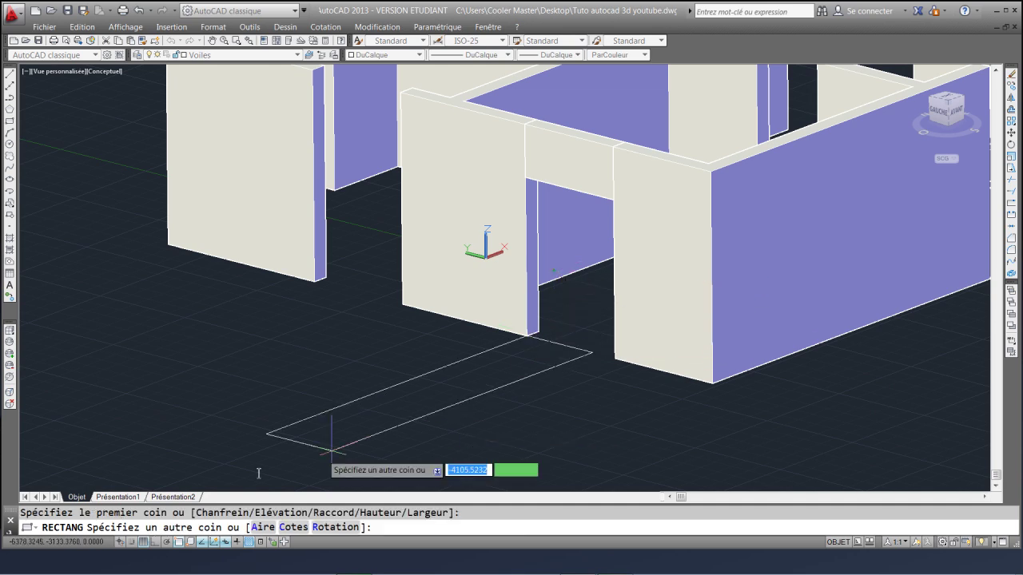
pyautogui.press('Escape')
pyautogui.click(155, 543)
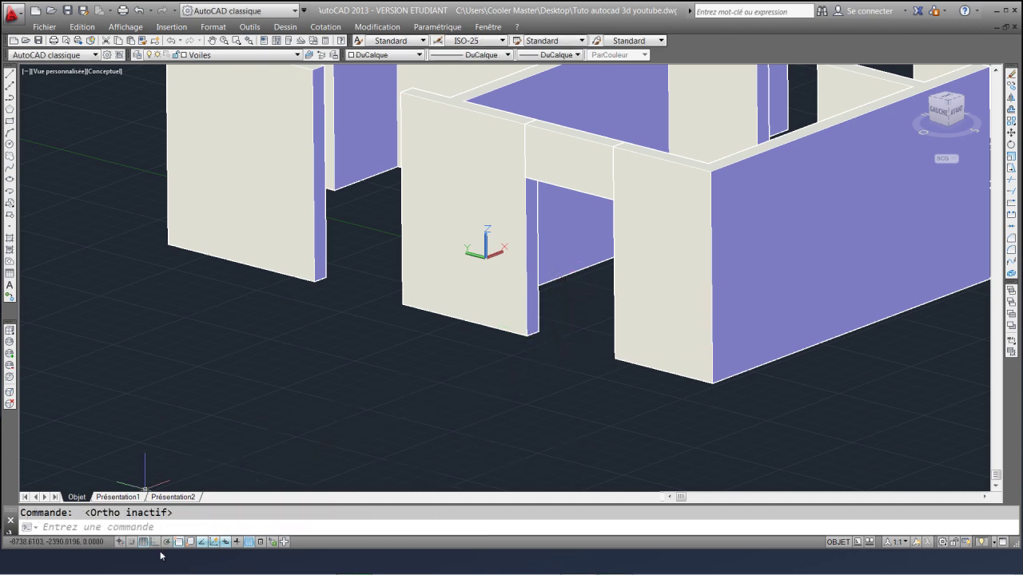
# Draw a 200 by 1200 rectangle on the ground from the wall's lower front corner beside the opening
pyautogui.click(11, 121)
pyautogui.click(527, 336)
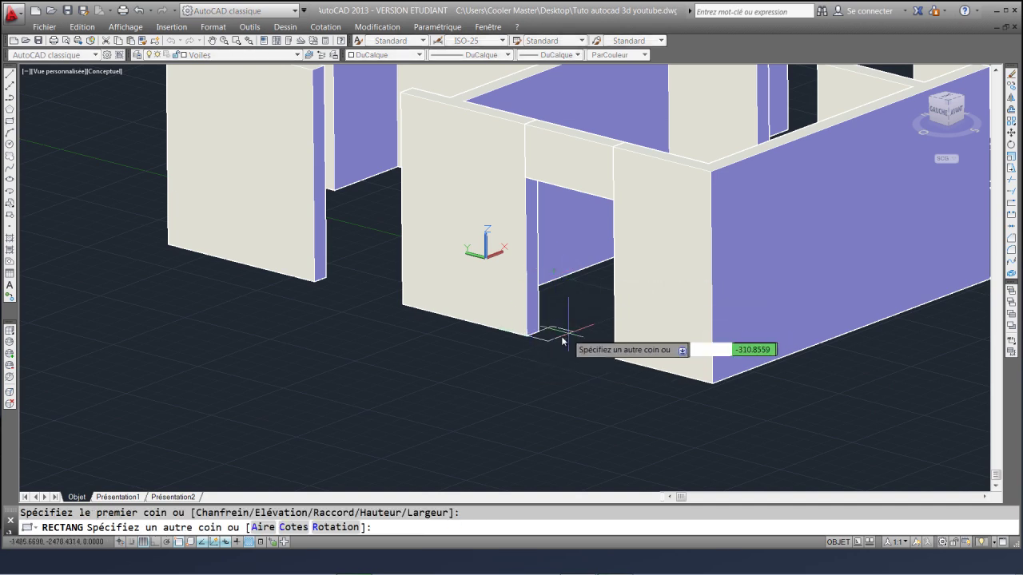
pyautogui.scroll(3, 574, 336)
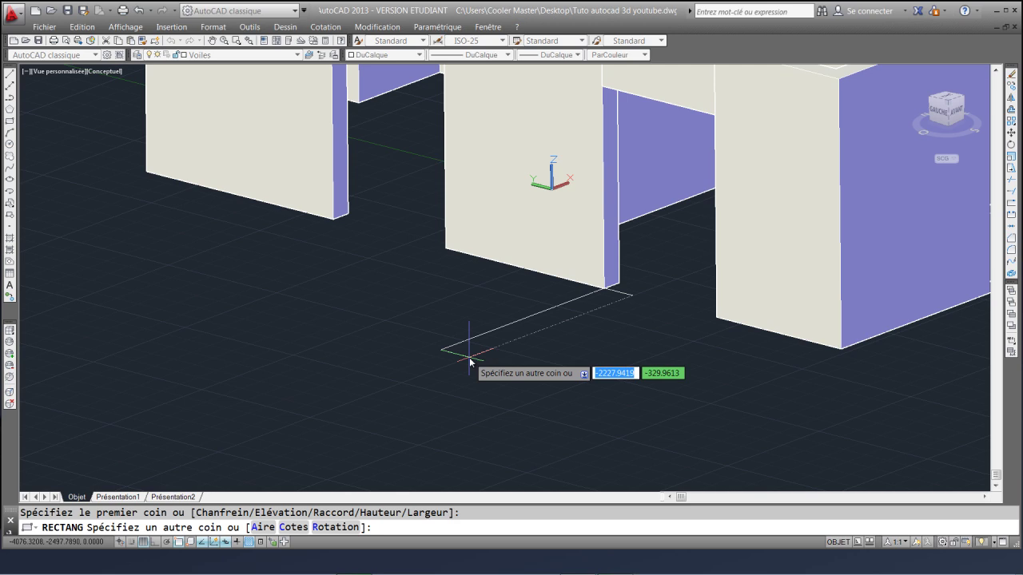
pyautogui.write('200')
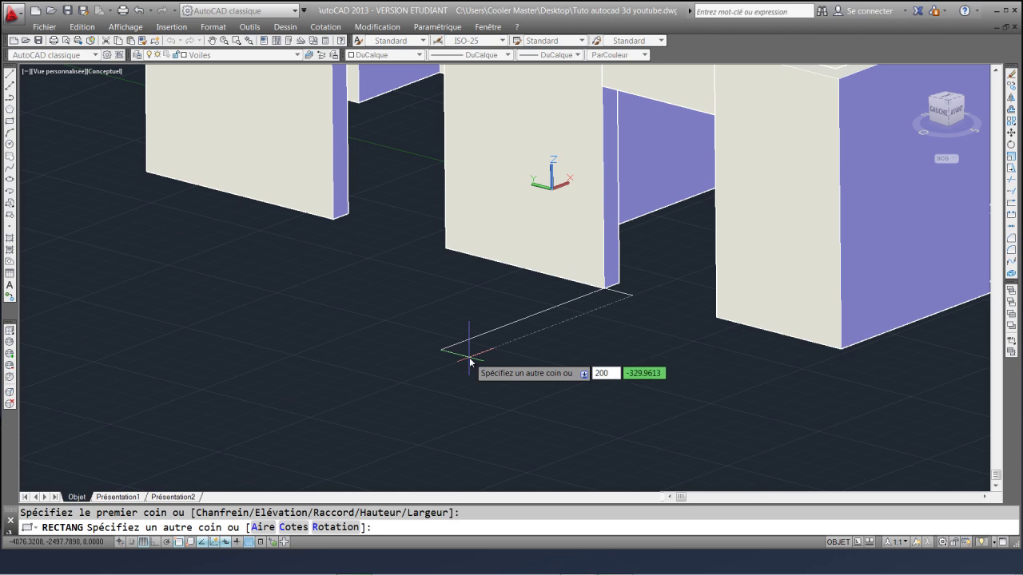
pyautogui.press('Tab')
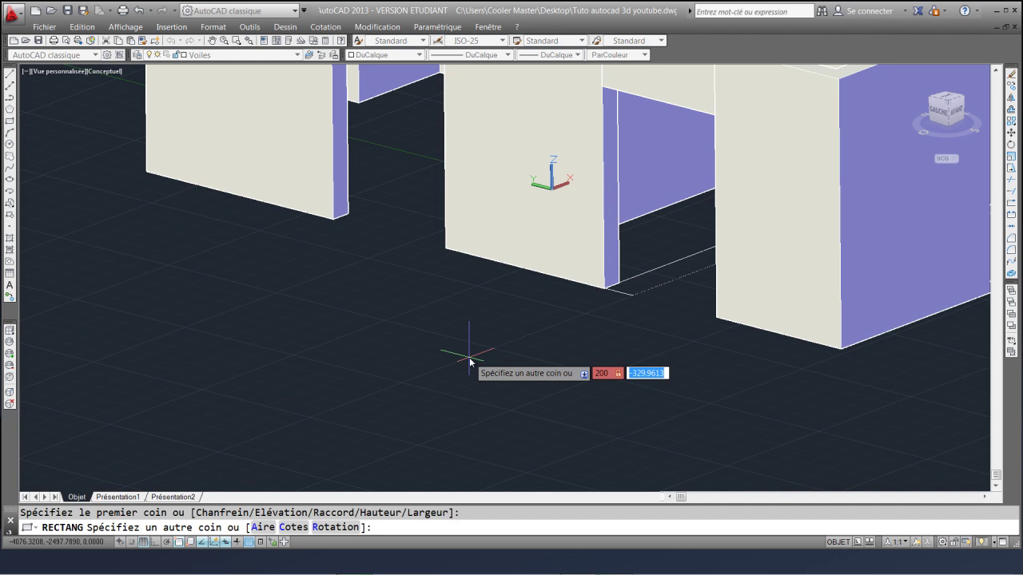
pyautogui.write('1200')
pyautogui.press('Return')
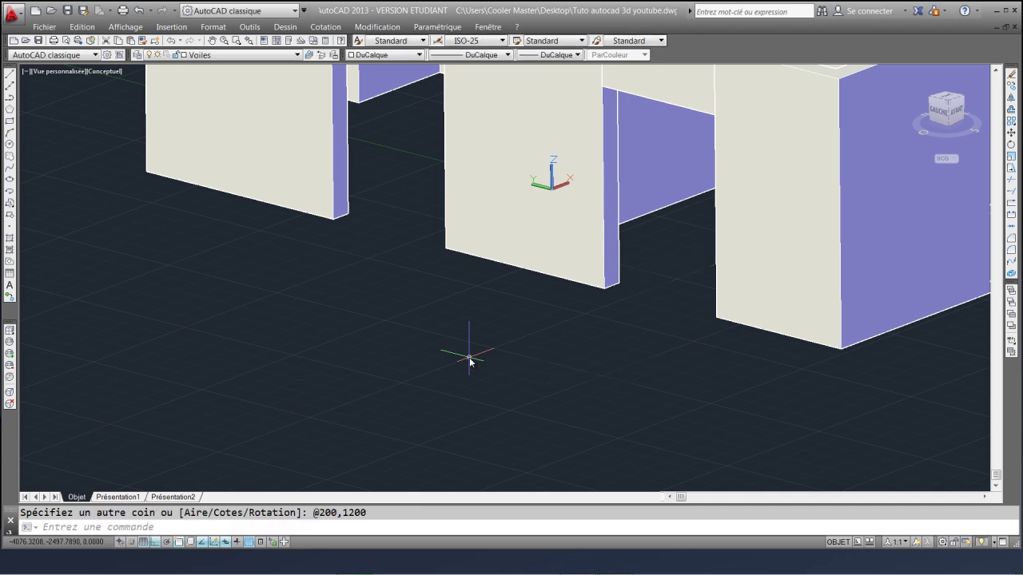
# Examine the foot of the walls around the opening for the drawn rectangle using Free Orbit, and undo the orbit
pyautogui.scroll(-4, 595, 316)
pyautogui.moveTo(597, 316); pyautogui.dragTo(582, 350, button='middle')
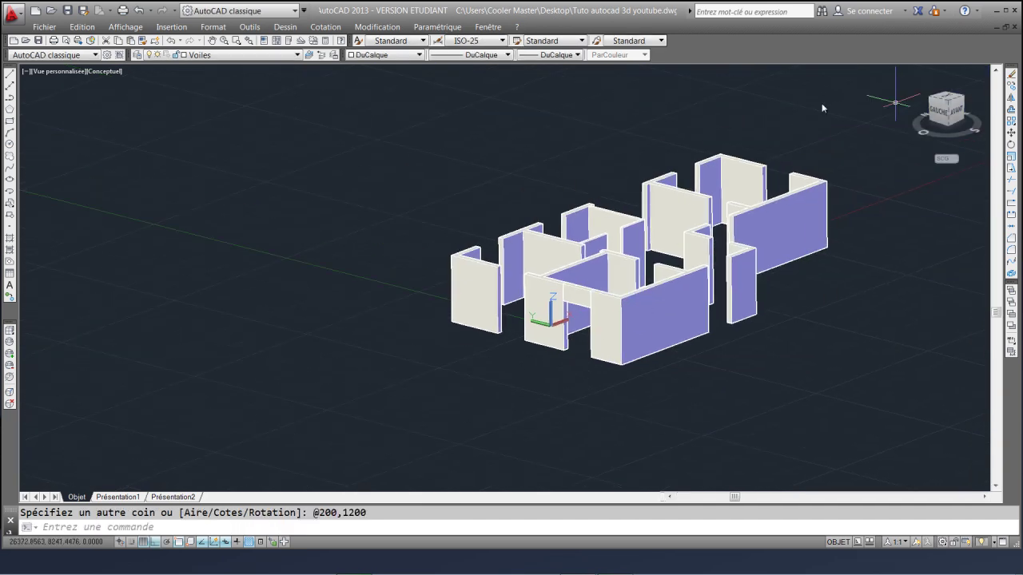
pyautogui.click(117, 27)
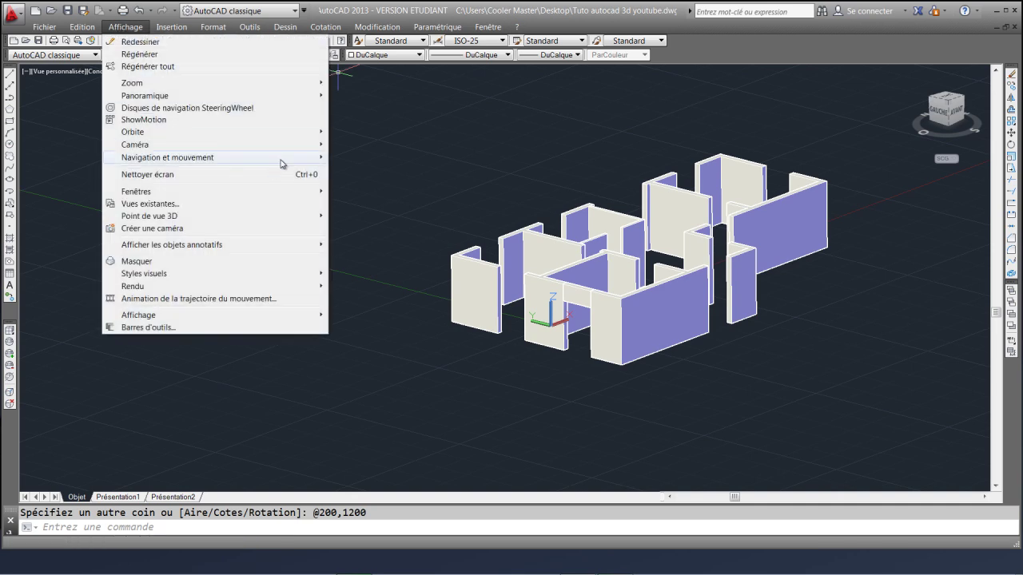
pyautogui.moveTo(227, 162)
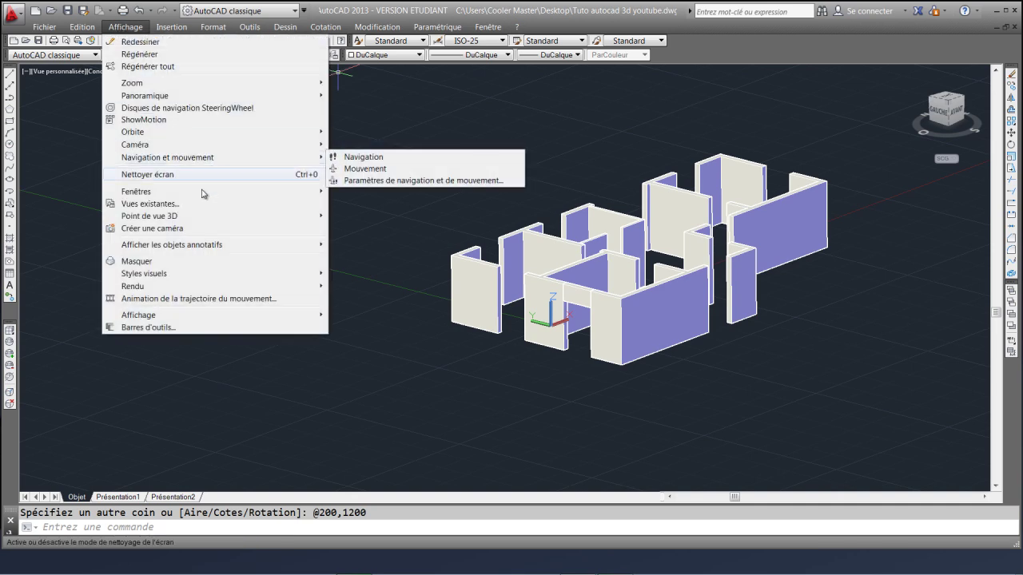
pyautogui.moveTo(211, 278)
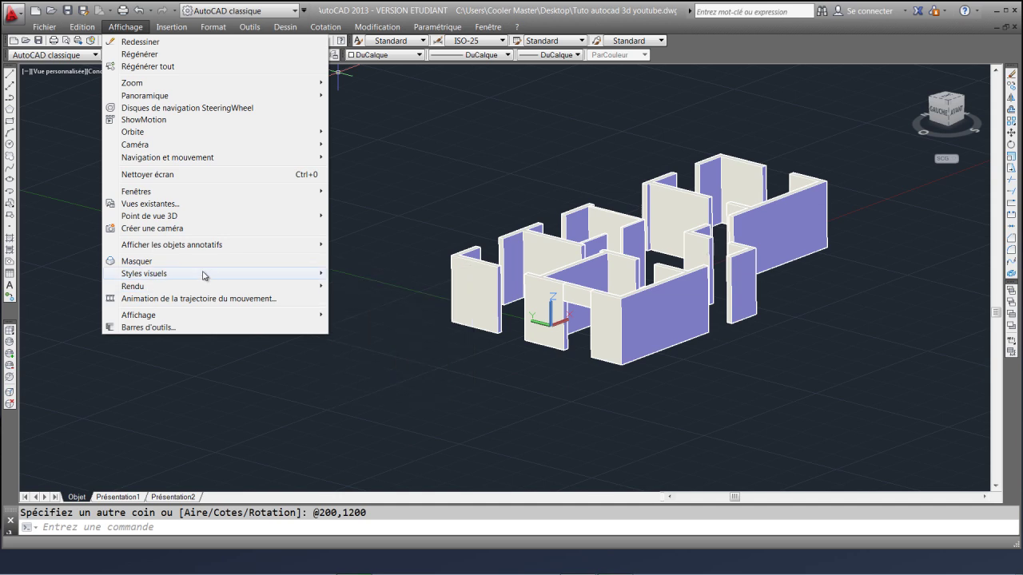
pyautogui.moveTo(179, 133)
pyautogui.click(363, 143)
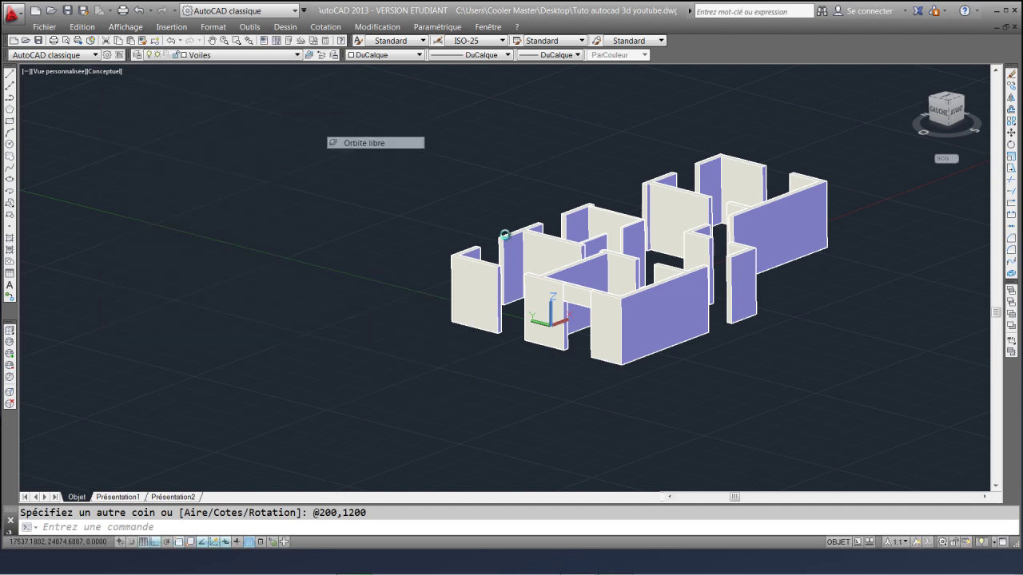
pyautogui.moveTo(650, 400); pyautogui.dragTo(670, 234)
pyautogui.scroll(-5, 671, 234)
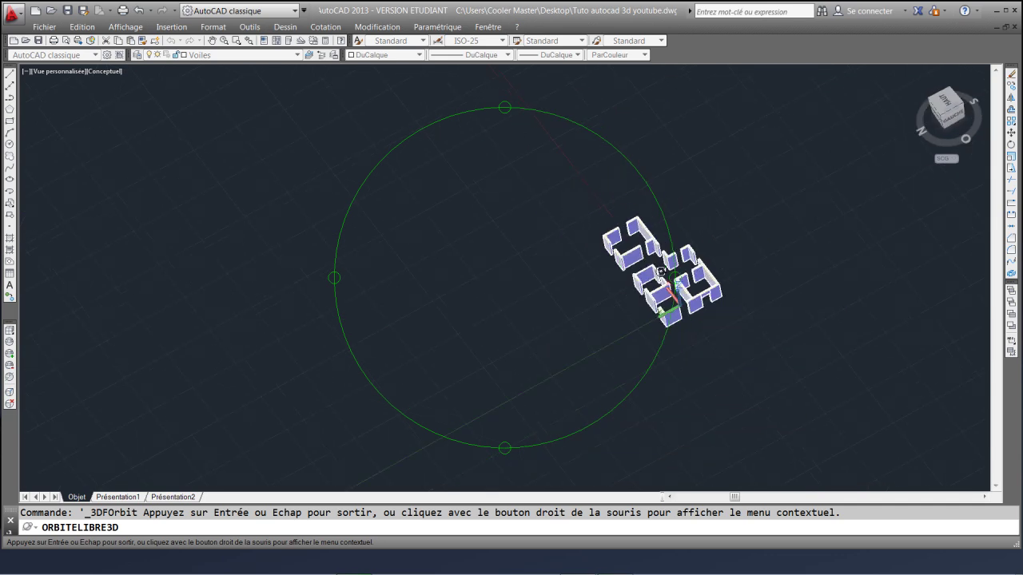
pyautogui.moveTo(726, 336); pyautogui.dragTo(799, 261)
pyautogui.moveTo(816, 302); pyautogui.dragTo(799, 296)
pyautogui.scroll(5, 654, 279)
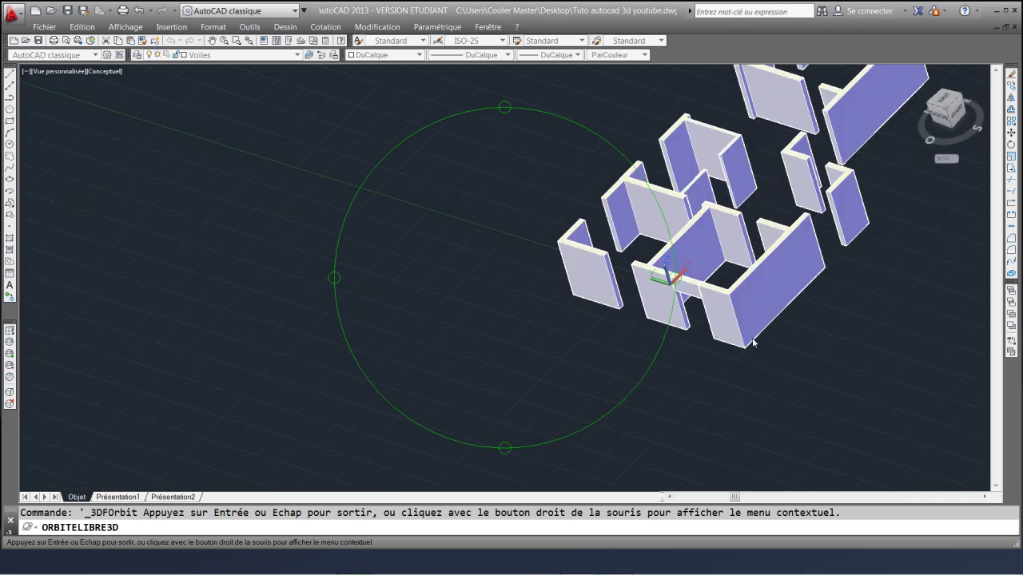
pyautogui.press('Escape')
pyautogui.scroll(2, 592, 253)
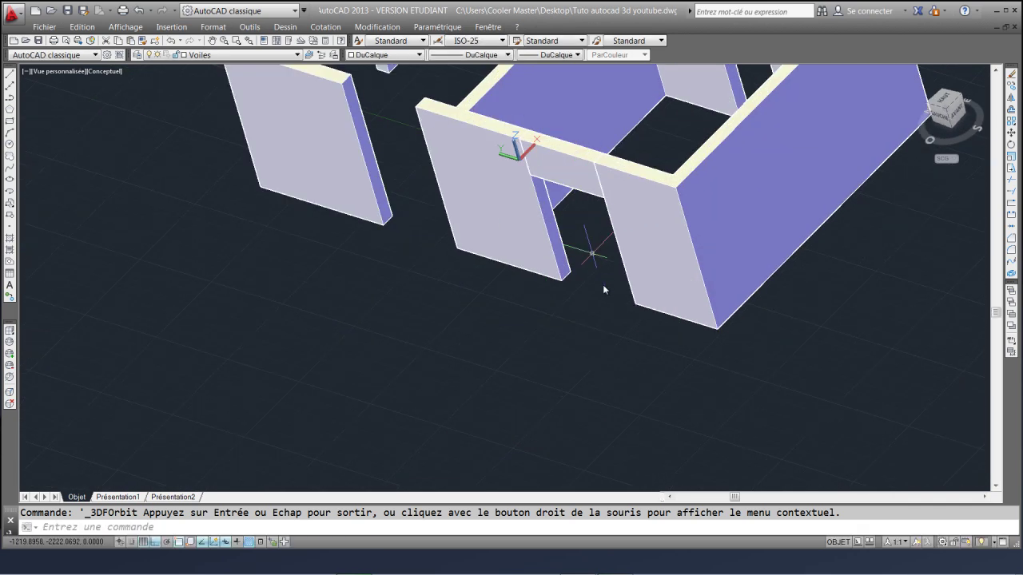
pyautogui.hotkey('ctrl', 'z')
# Draw a 200 by 1200 rectangle on the ground in the empty area in front of the building
pyautogui.scroll(4, 600, 331)
pyautogui.scroll(-7, 623, 340)
pyautogui.moveTo(624, 339); pyautogui.dragTo(581, 230, button='middle')
pyautogui.press('Escape')
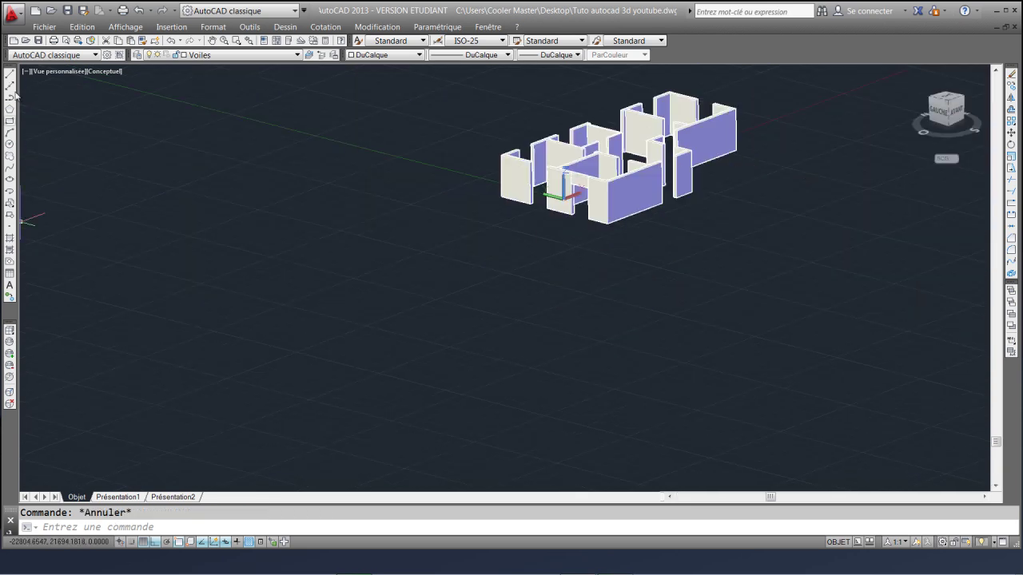
pyautogui.write('rec')
pyautogui.press('Return')
pyautogui.click(375, 366)
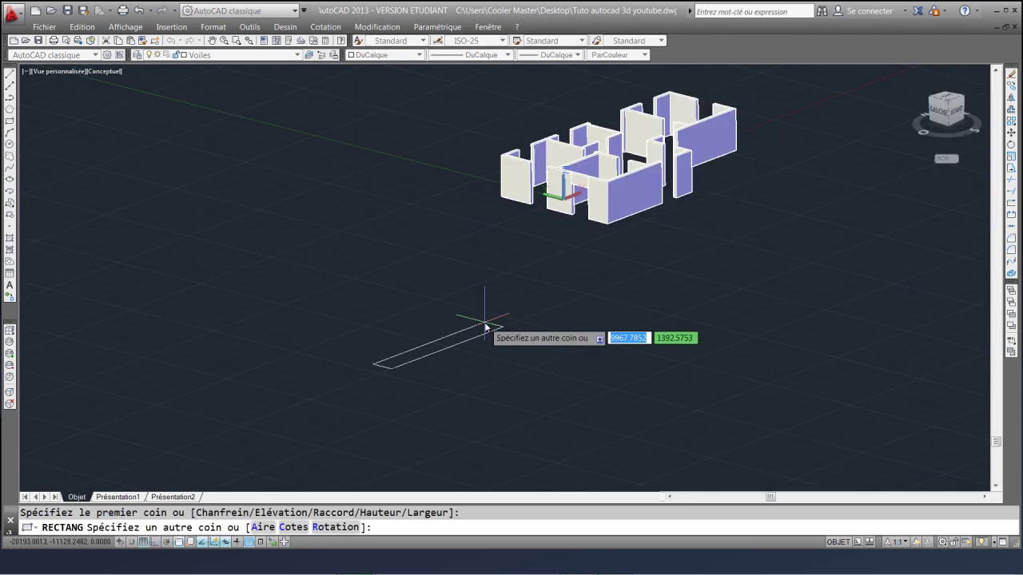
pyautogui.write('200')
pyautogui.press('Tab')
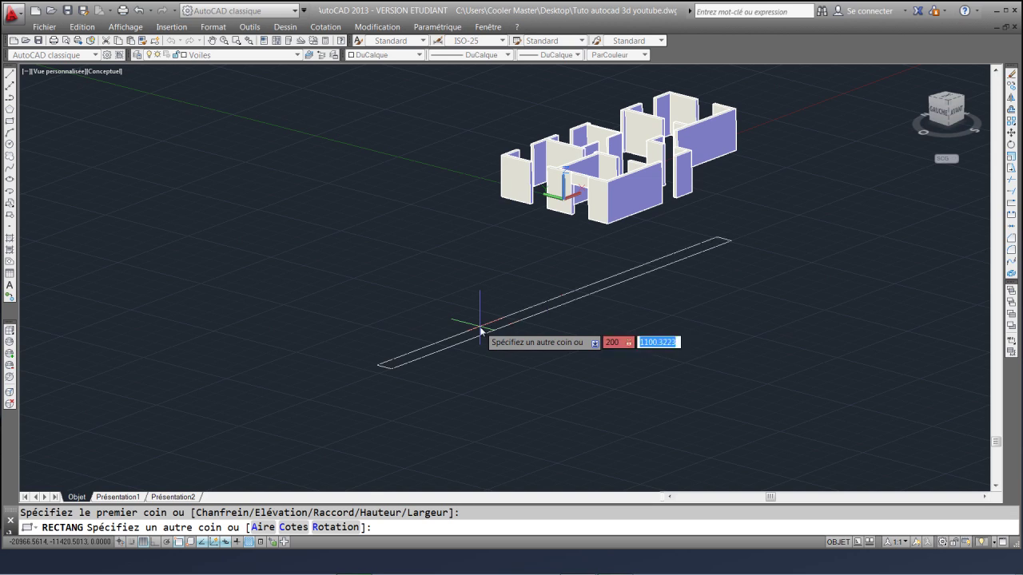
pyautogui.write('1200')
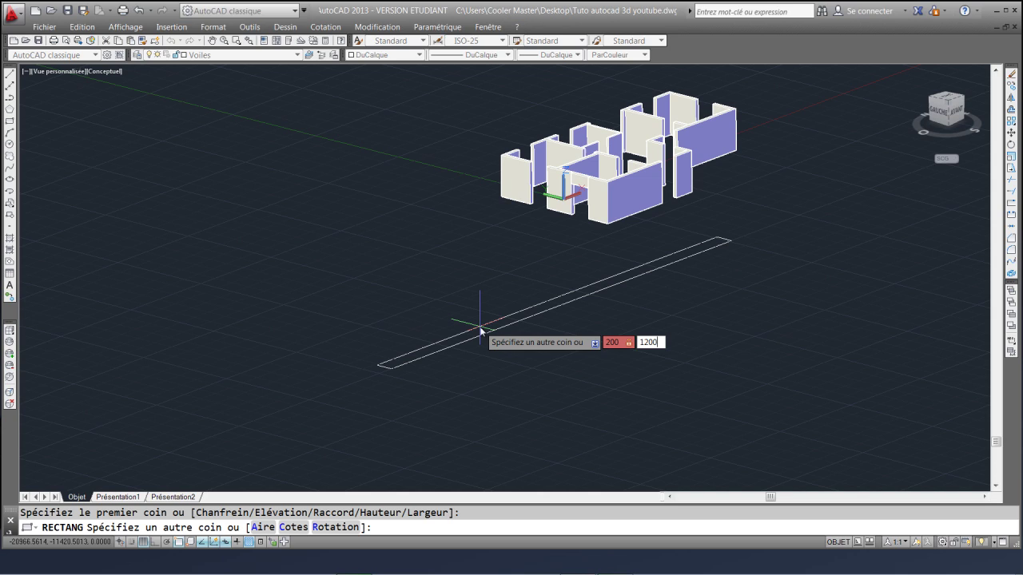
pyautogui.press('Return')
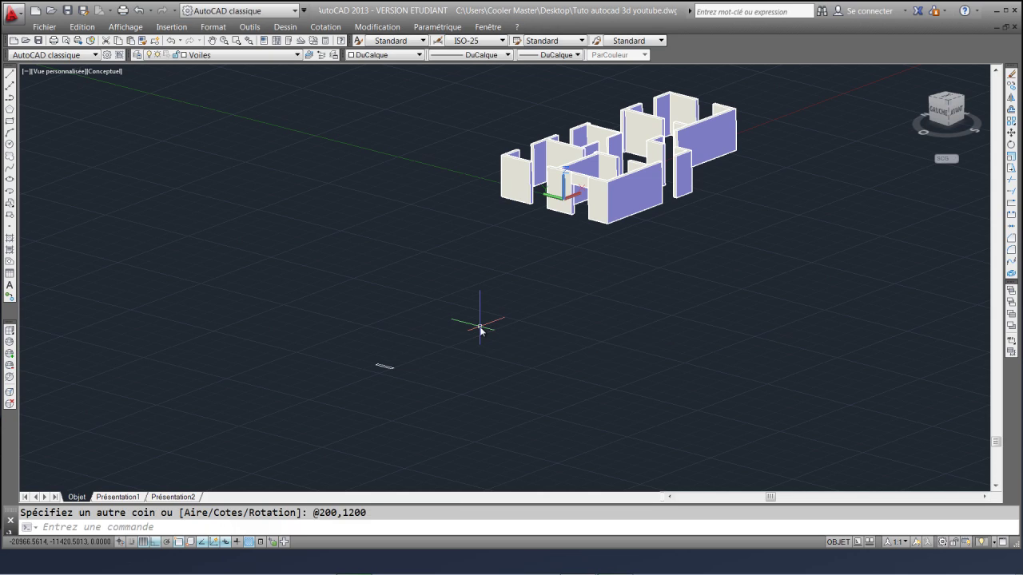
# Move the 200 by 1200 rectangle to just in front of the wall opening, with Ortho turned off
pyautogui.scroll(3, 354, 358)
pyautogui.moveTo(476, 422); pyautogui.dragTo(446, 380)
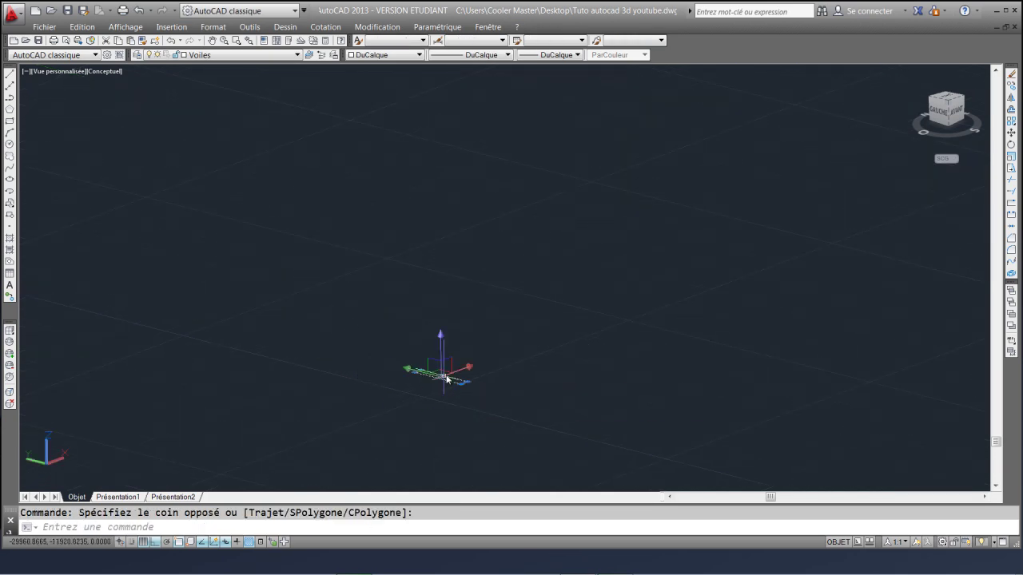
pyautogui.click(1011, 132)
pyautogui.click(591, 250)
pyautogui.scroll(-3, 520, 338)
pyautogui.moveTo(735, 217); pyautogui.dragTo(613, 265, button='middle')
pyautogui.click(175, 542)
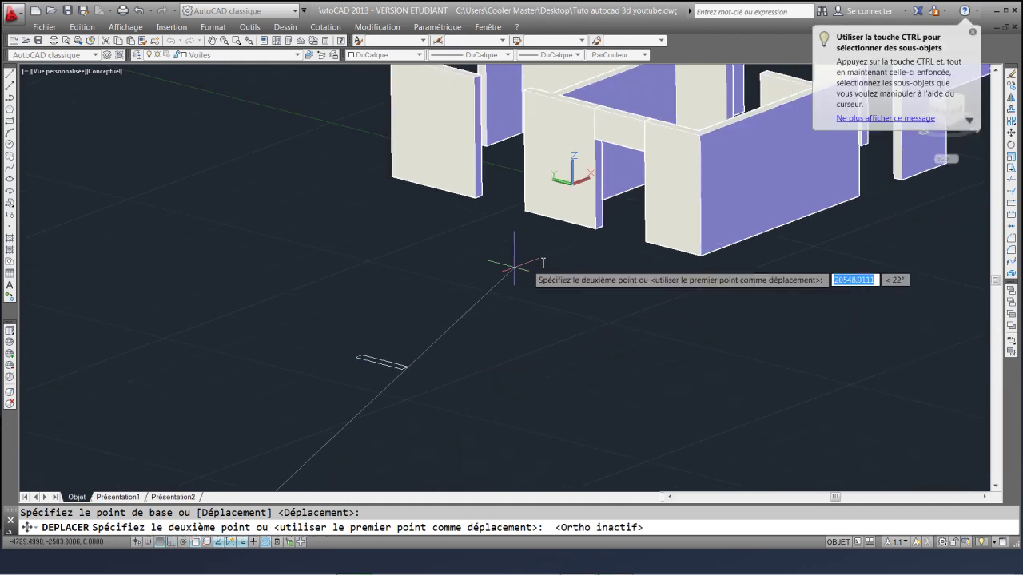
pyautogui.click(609, 245)
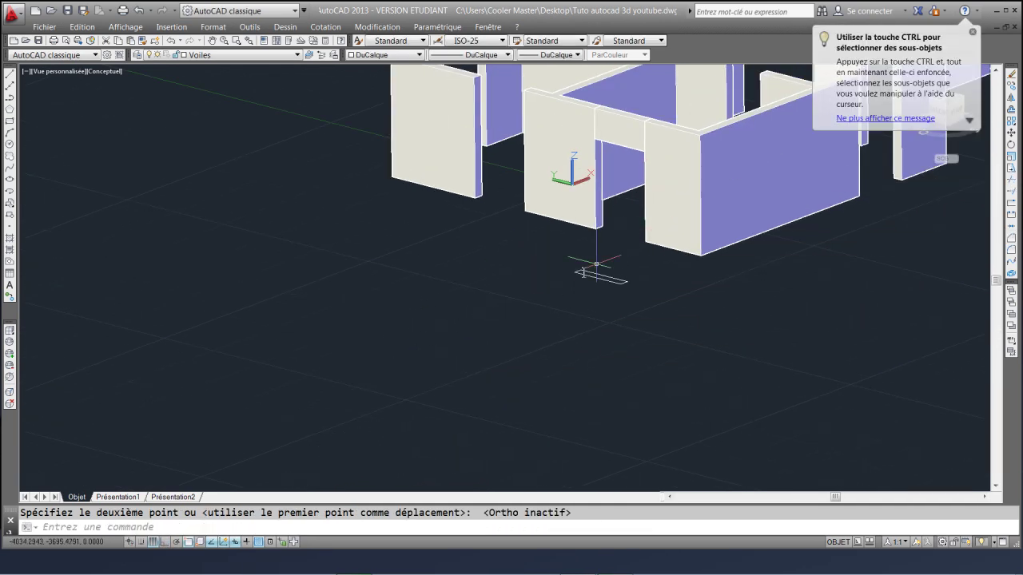
pyautogui.scroll(4, 583, 264)
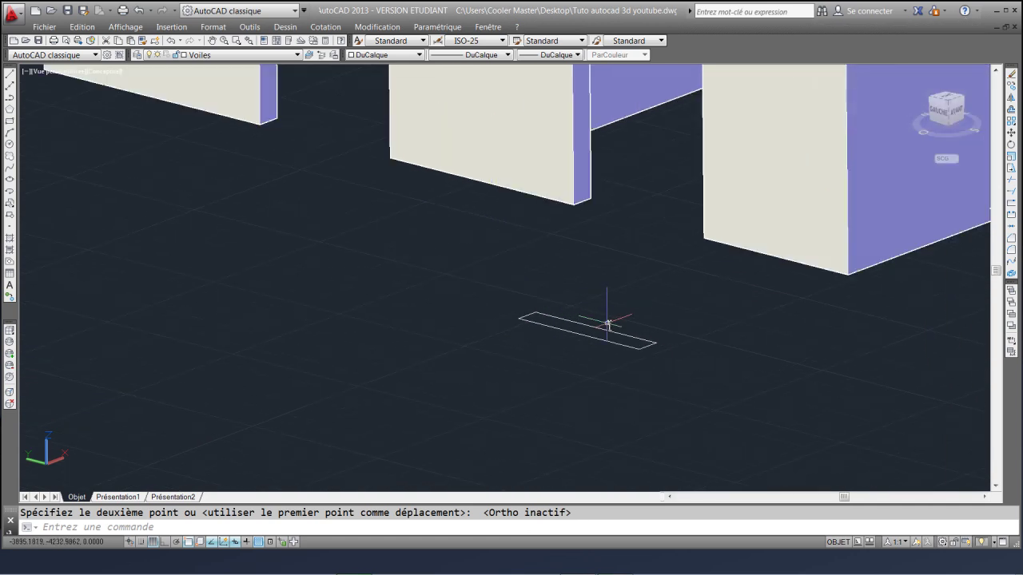
pyautogui.scroll(-2, 607, 323)
pyautogui.press('Escape')
pyautogui.click(653, 362)
pyautogui.click(619, 328)
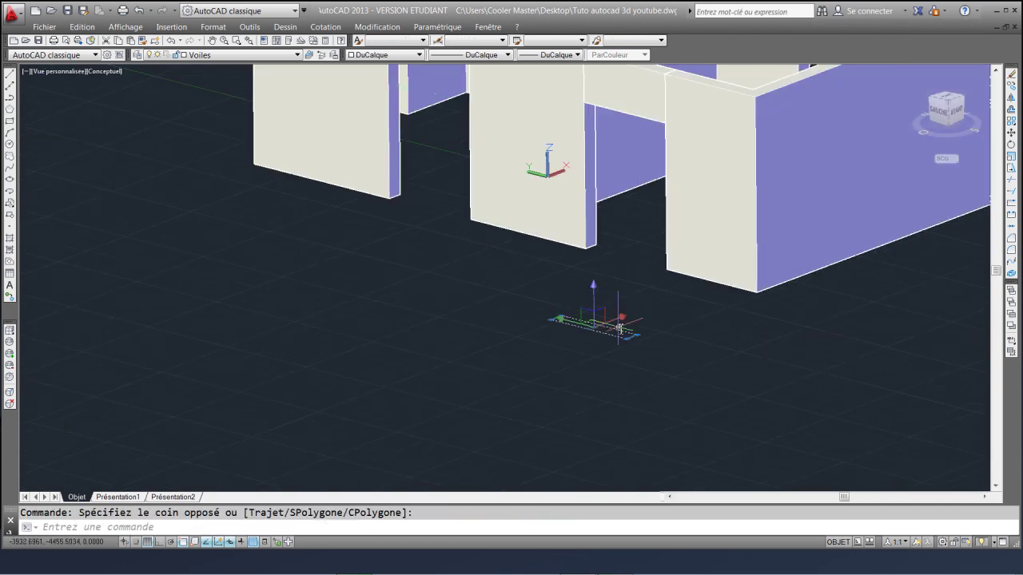
pyautogui.press('Escape')
pyautogui.click(657, 354)
pyautogui.click(613, 317)
pyautogui.press('Escape')
pyautogui.click(659, 345)
pyautogui.click(616, 321)
pyautogui.press('Escape')
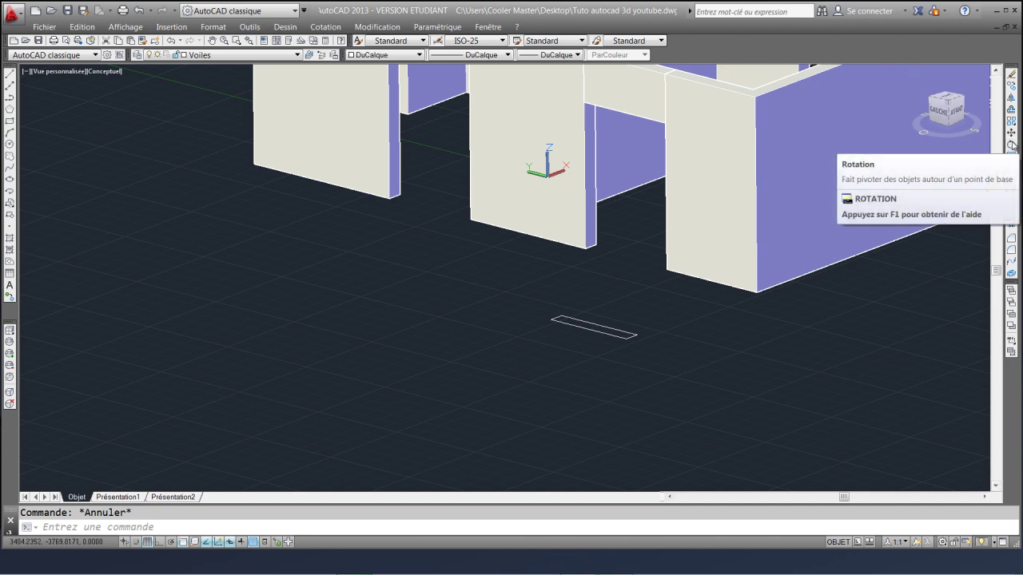
# Rotate the ground rectangle about the X axis with 3D Rotate so that it stands upright
pyautogui.click(377, 26)
pyautogui.moveTo(447, 349)
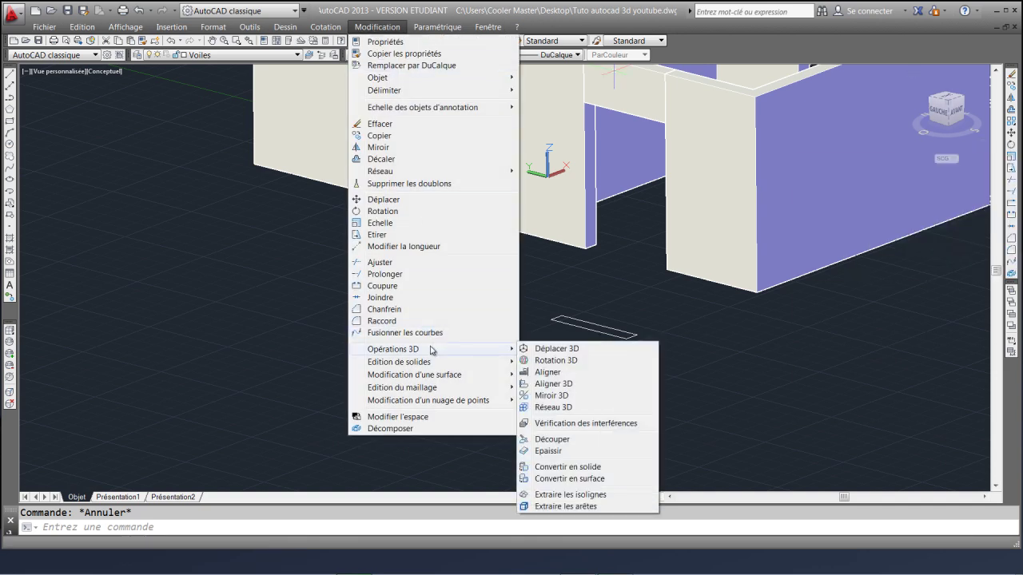
pyautogui.click(555, 360)
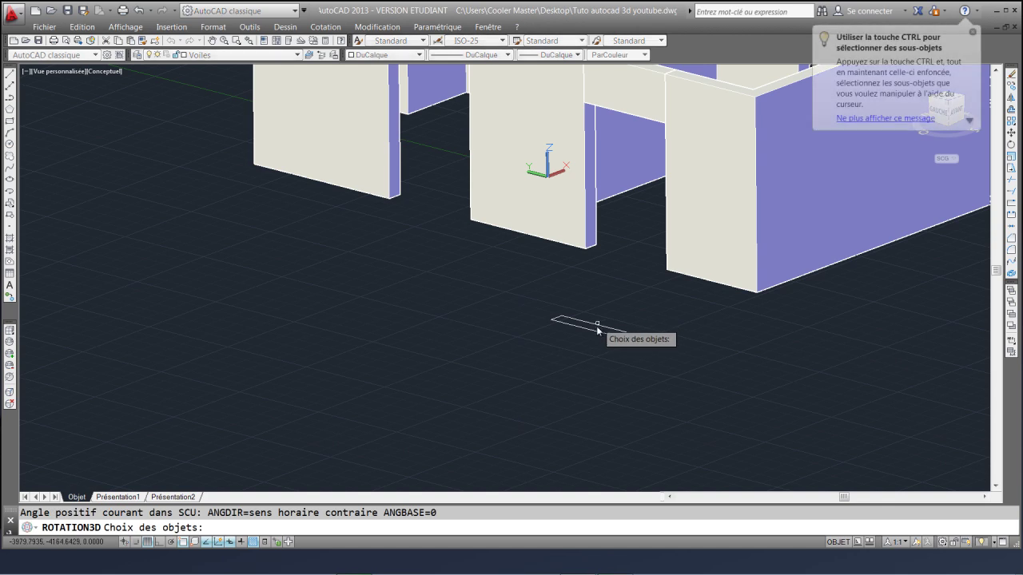
pyautogui.click(594, 337)
pyautogui.click(580, 312)
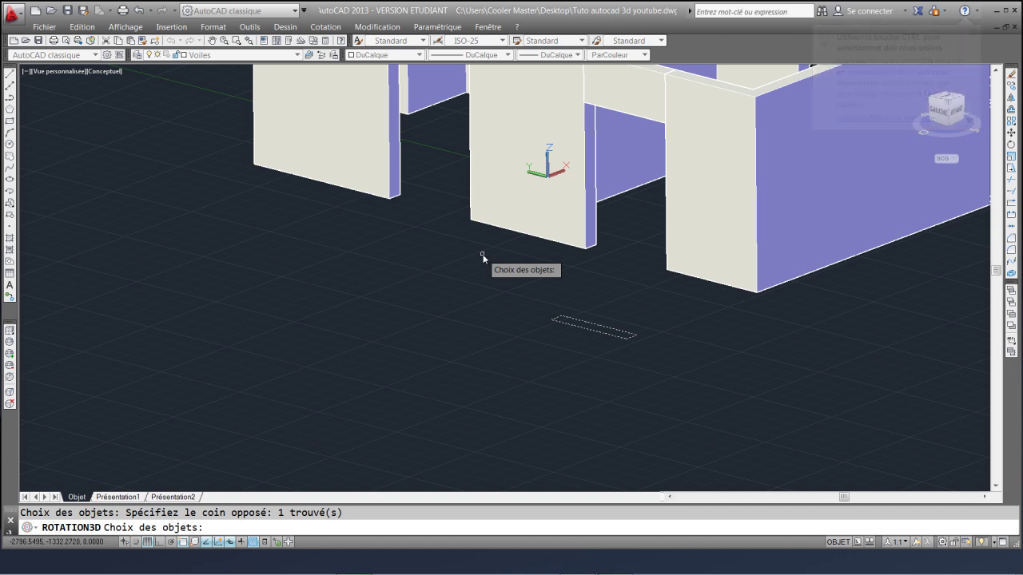
pyautogui.press('Return')
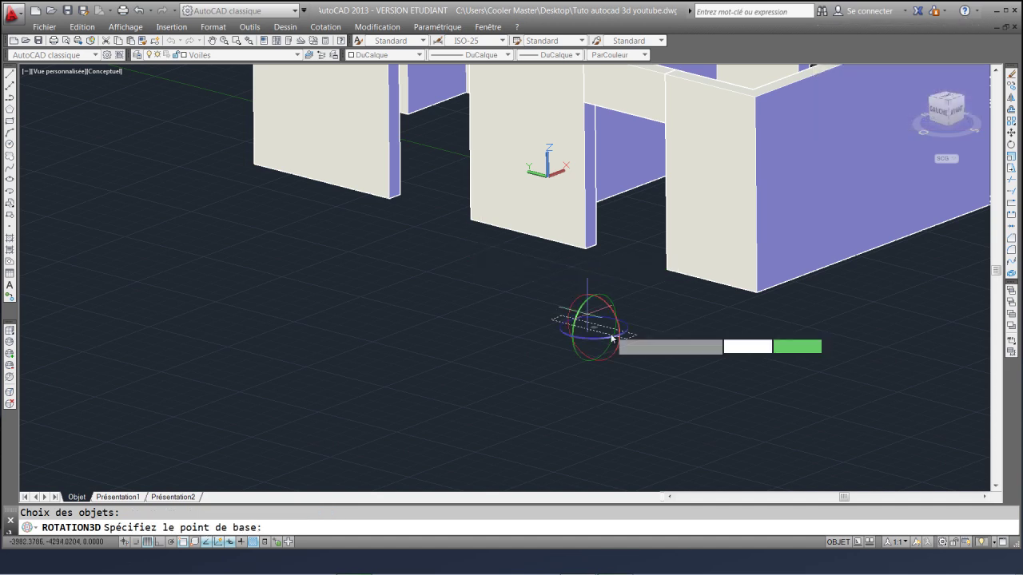
pyautogui.scroll(2, 612, 318)
pyautogui.scroll(2, 612, 318)
pyautogui.scroll(-4, 603, 321)
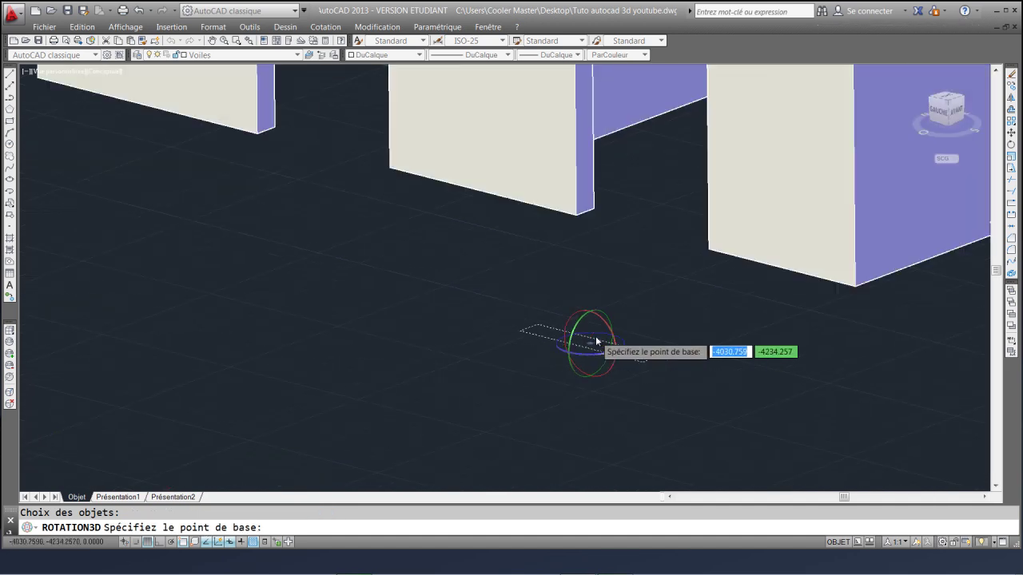
pyautogui.click(604, 318)
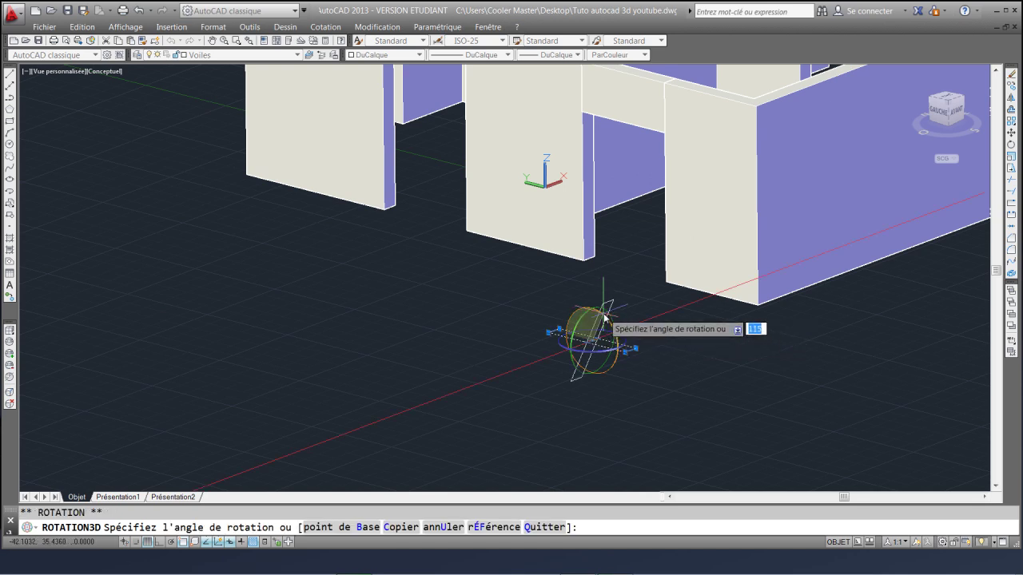
pyautogui.press('Return')
pyautogui.press('Escape')
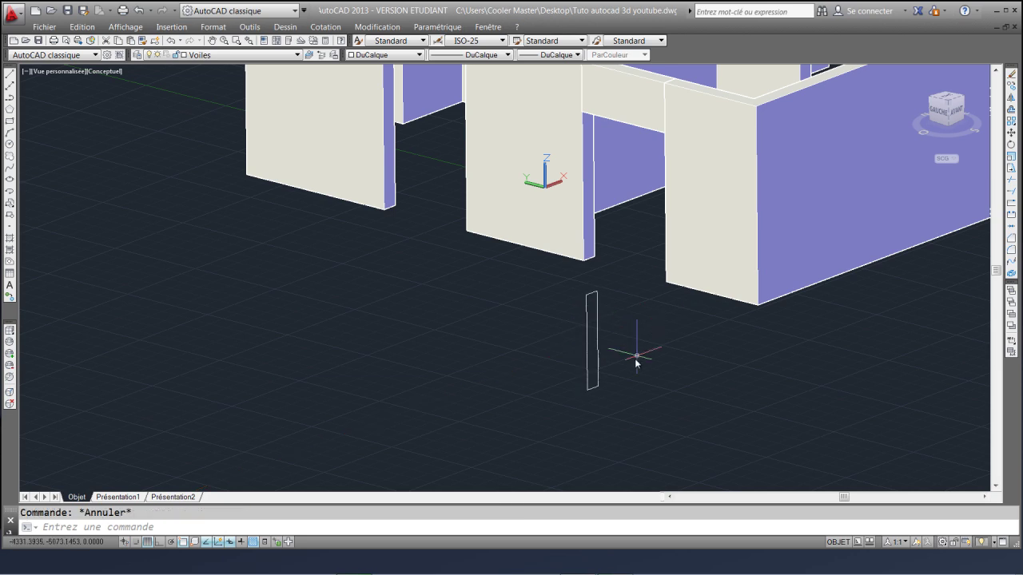
# Move the upright rectangle by its lower front corner onto the lower front corner of the wall end beside the opening
pyautogui.click(605, 394)
pyautogui.click(545, 363)
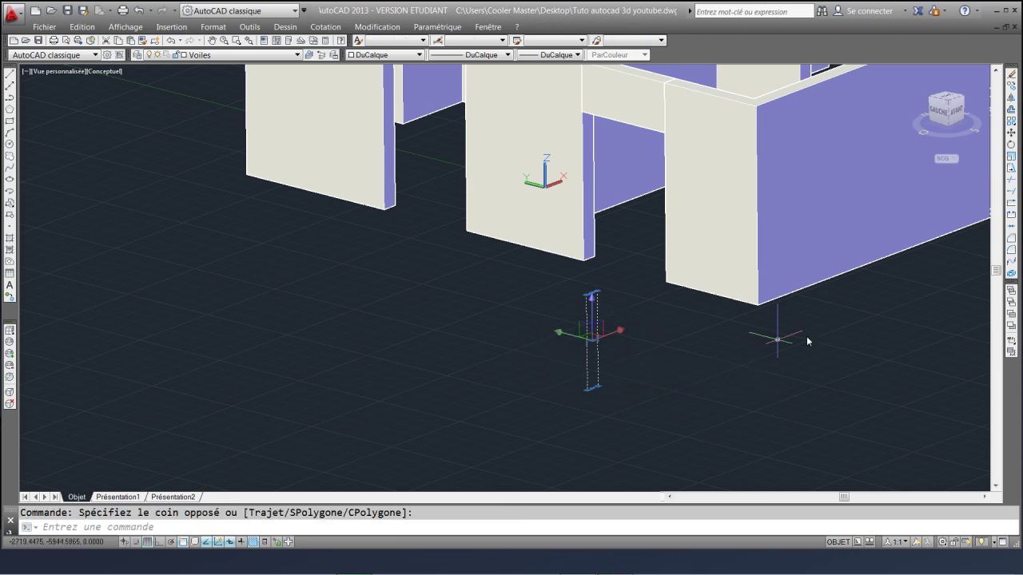
pyautogui.click(1013, 134)
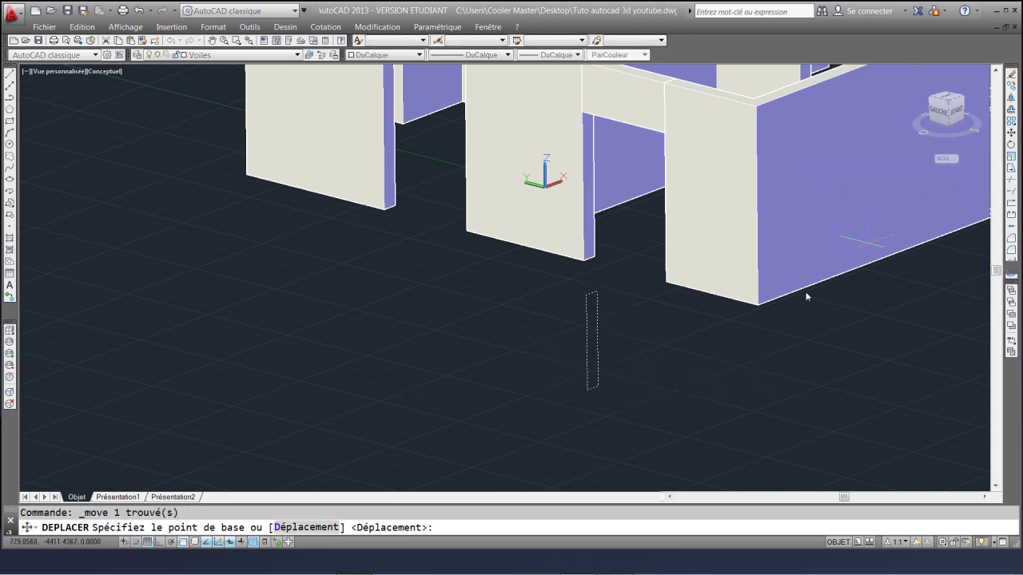
pyautogui.click(588, 391)
pyautogui.scroll(2, 587, 275)
pyautogui.scroll(1, 586, 270)
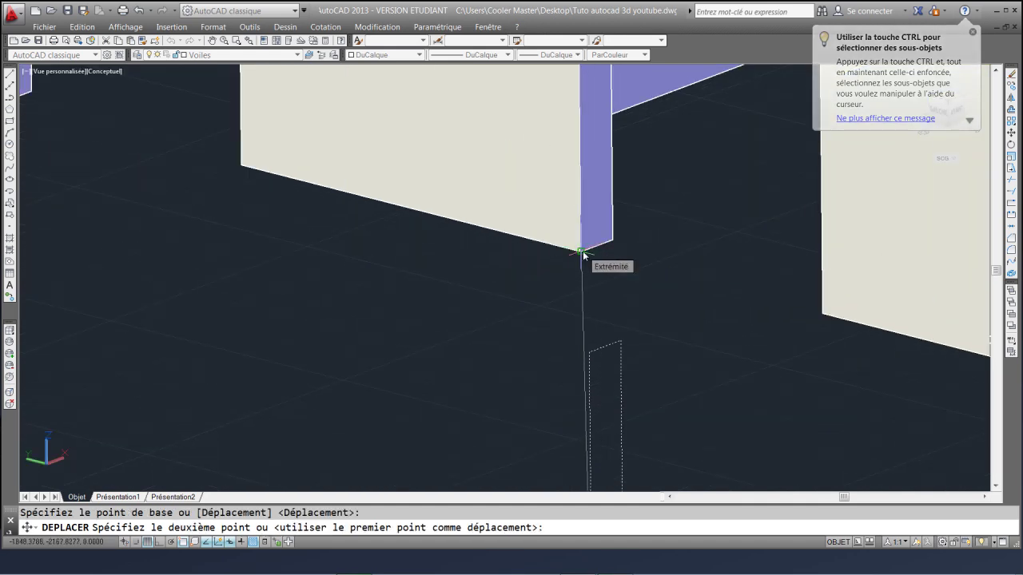
pyautogui.click(582, 252)
# Examine the upright rectangle's position and height against the wall end inside the front opening
pyautogui.scroll(-3, 605, 338)
pyautogui.keyDown('shift'); pyautogui.moveTo(585, 382); pyautogui.dragTo(594, 314, button='middle'); pyautogui.keyUp('shift')
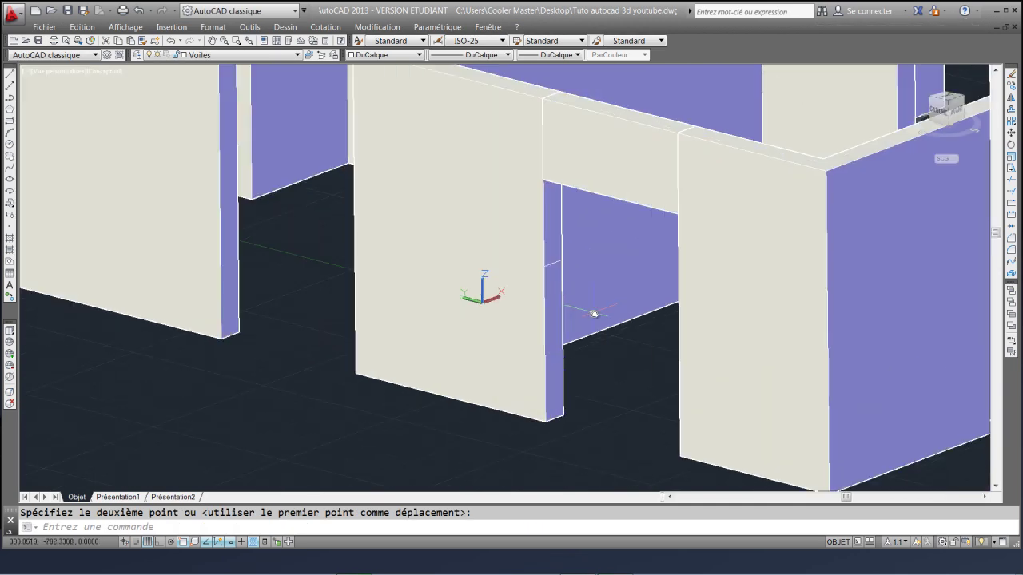
pyautogui.scroll(-2, 579, 285)
pyautogui.scroll(3, 586, 276)
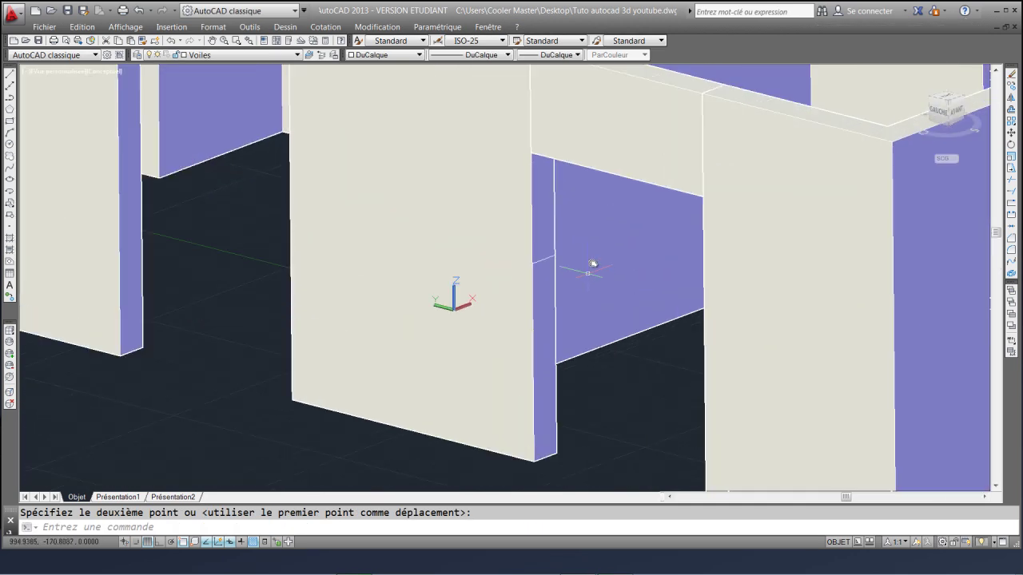
pyautogui.scroll(-3, 646, 388)
pyautogui.scroll(4, 650, 392)
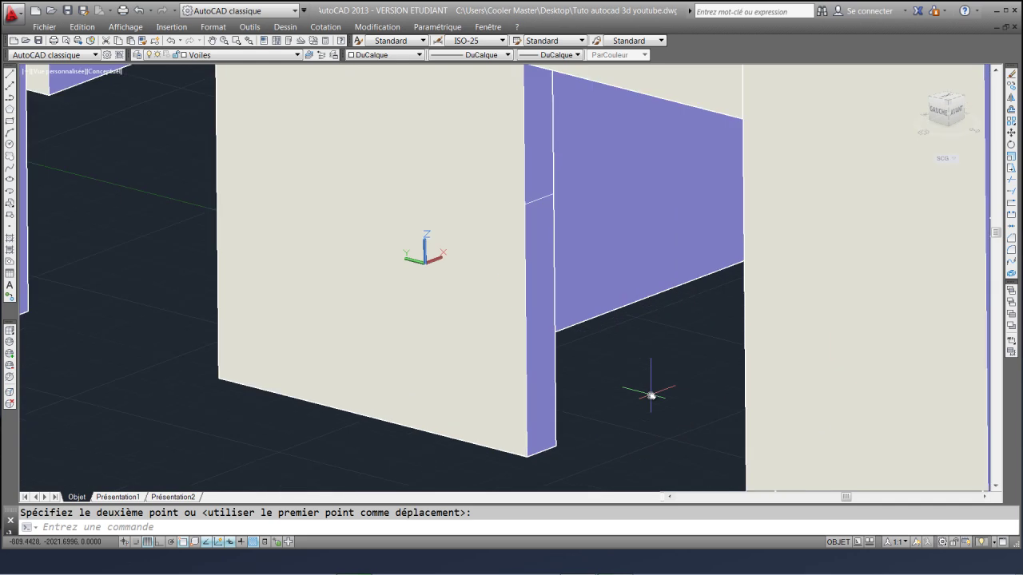
pyautogui.scroll(-3, 646, 372)
pyautogui.scroll(2, 643, 365)
pyautogui.scroll(3, 647, 379)
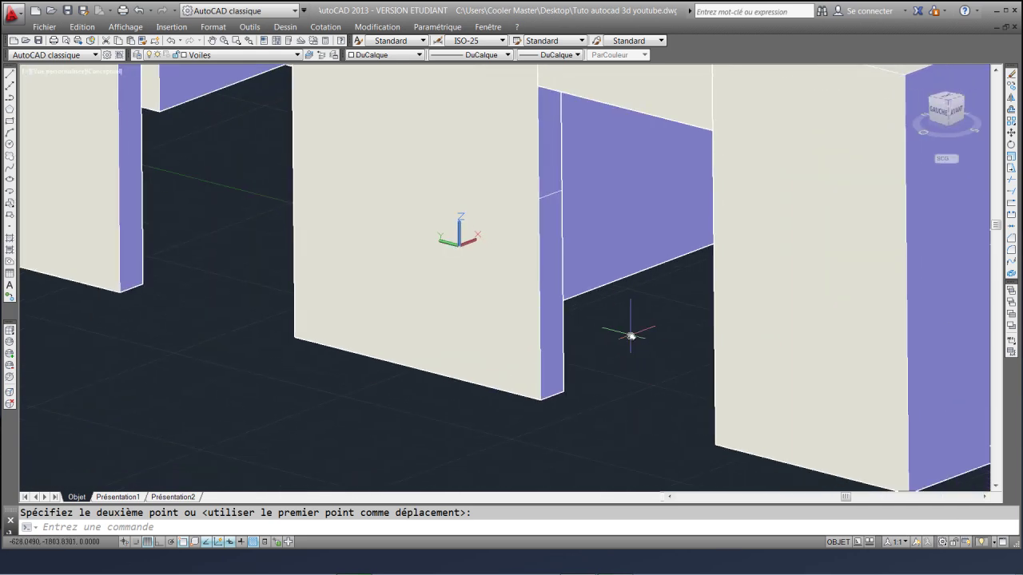
pyautogui.scroll(-3, 632, 335)
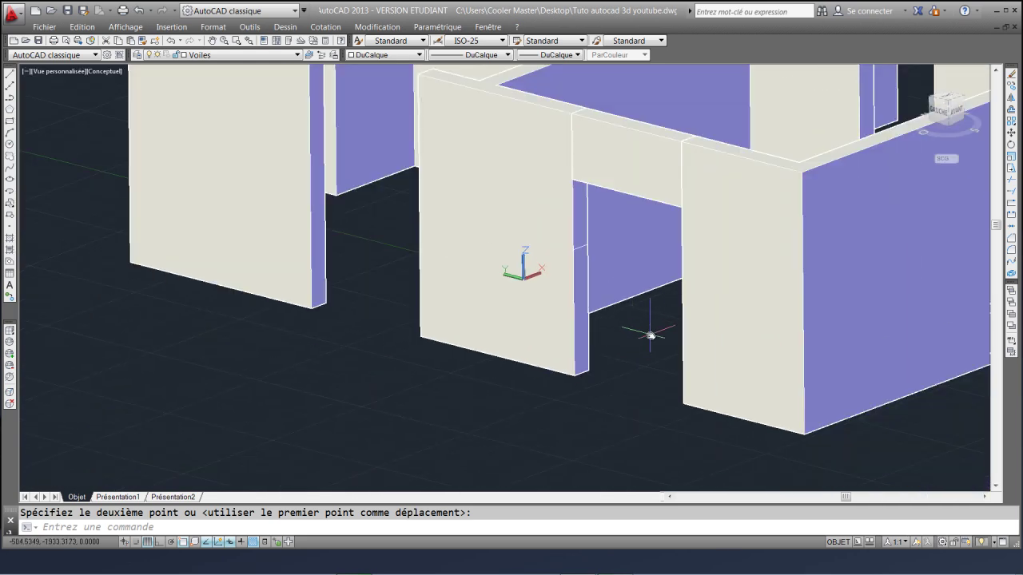
pyautogui.scroll(1, 628, 320)
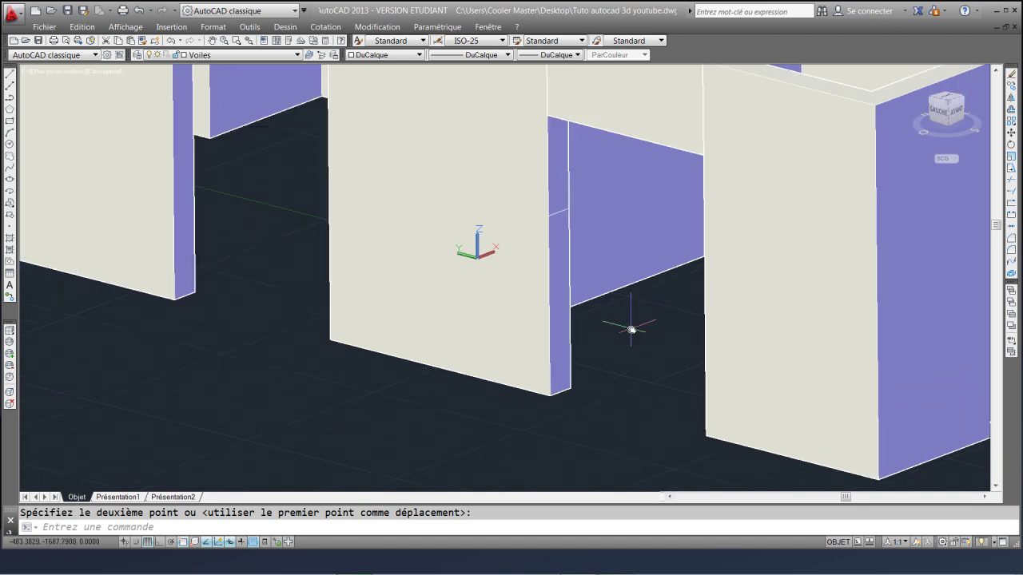
pyautogui.scroll(1, 553, 209)
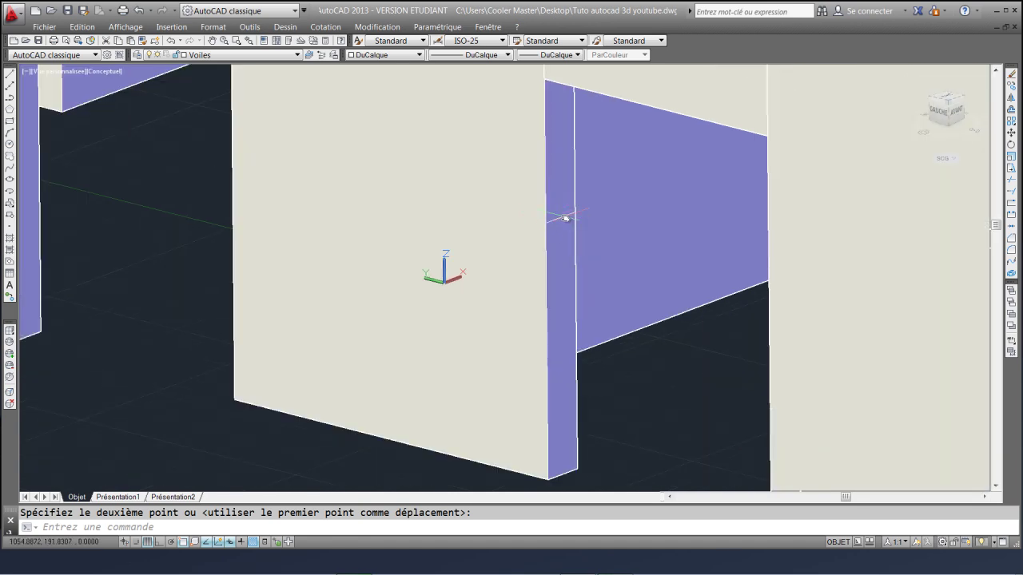
pyautogui.click(566, 217)
pyautogui.scroll(-2, 651, 360)
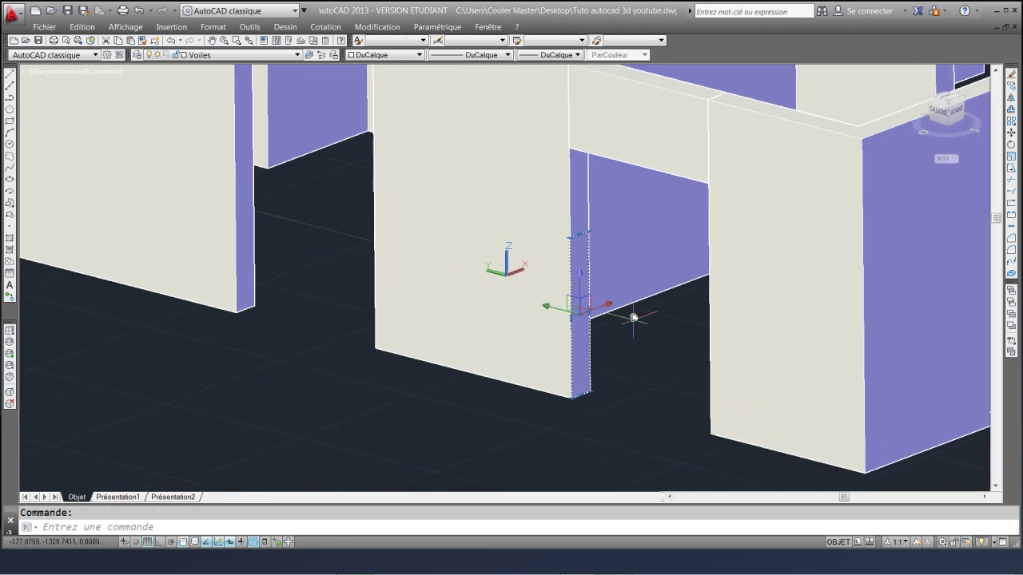
pyautogui.click(579, 236)
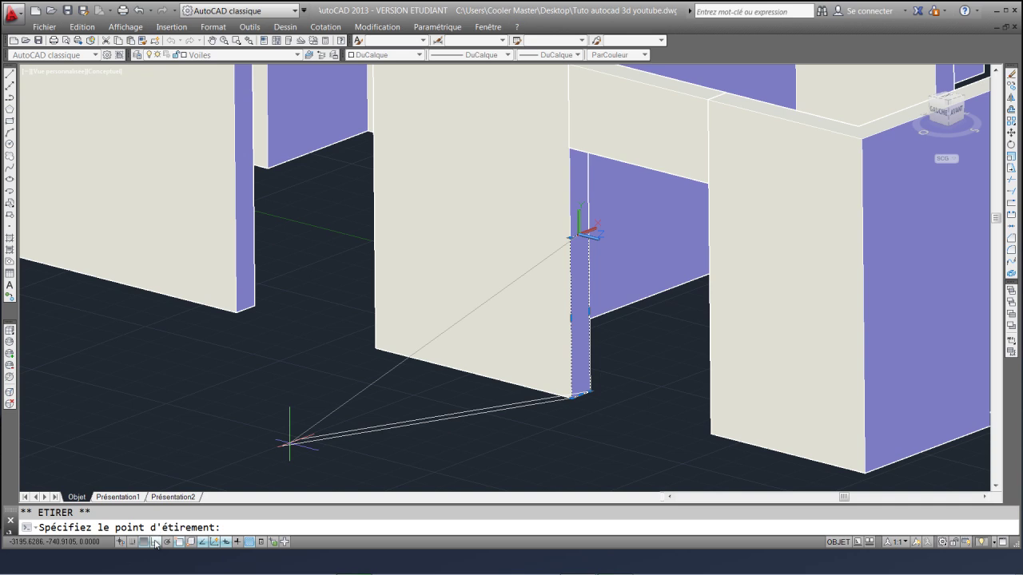
pyautogui.press('F8')
pyautogui.press('F3')
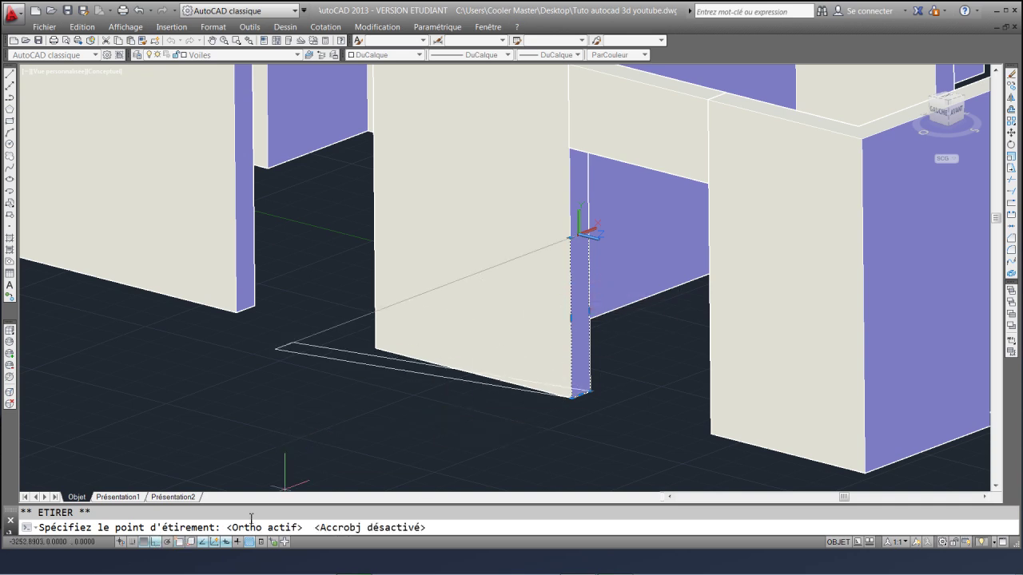
pyautogui.scroll(3, 584, 299)
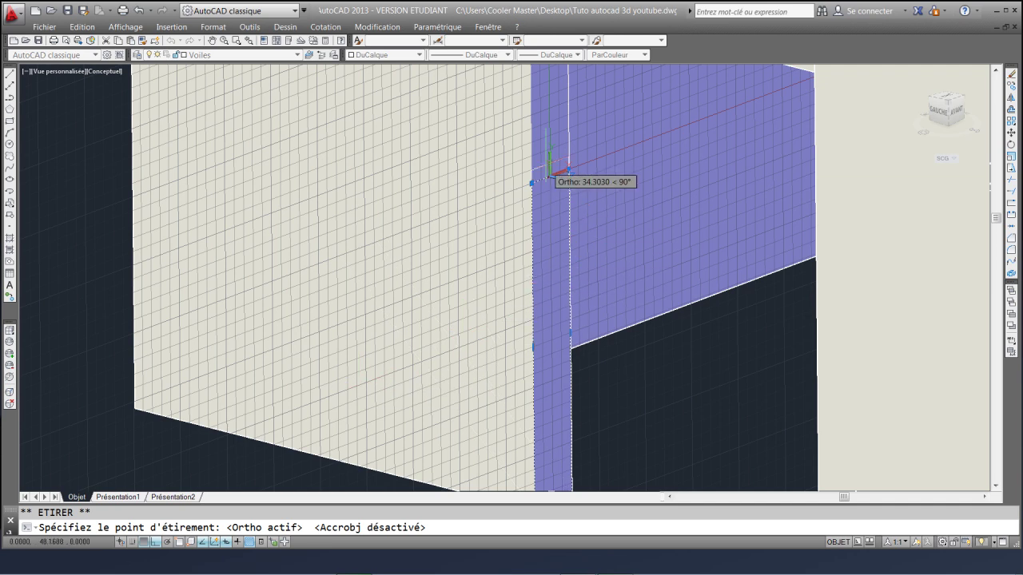
pyautogui.scroll(-3, 566, 268)
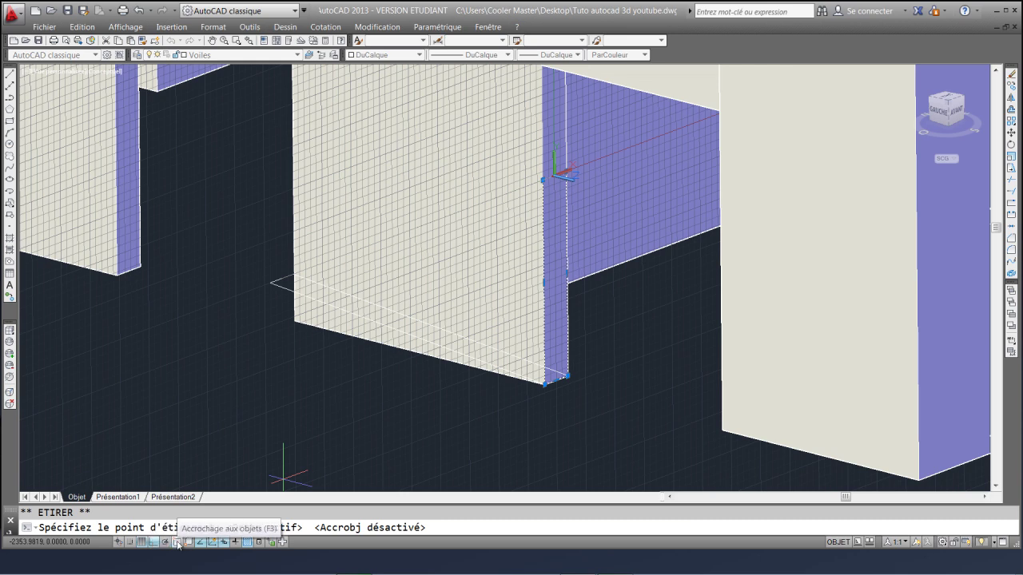
pyautogui.scroll(2, 559, 228)
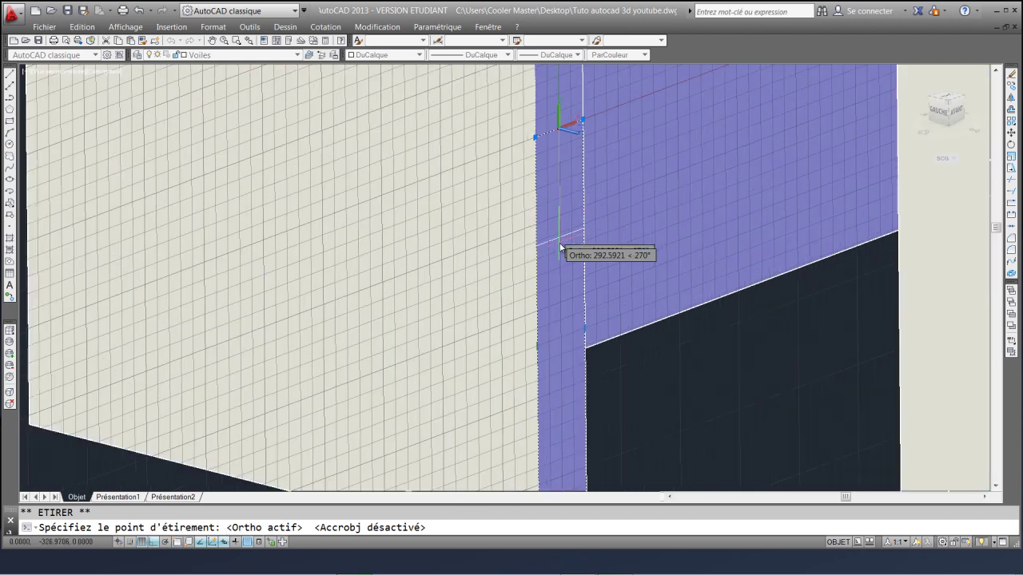
pyautogui.scroll(-3, 560, 227)
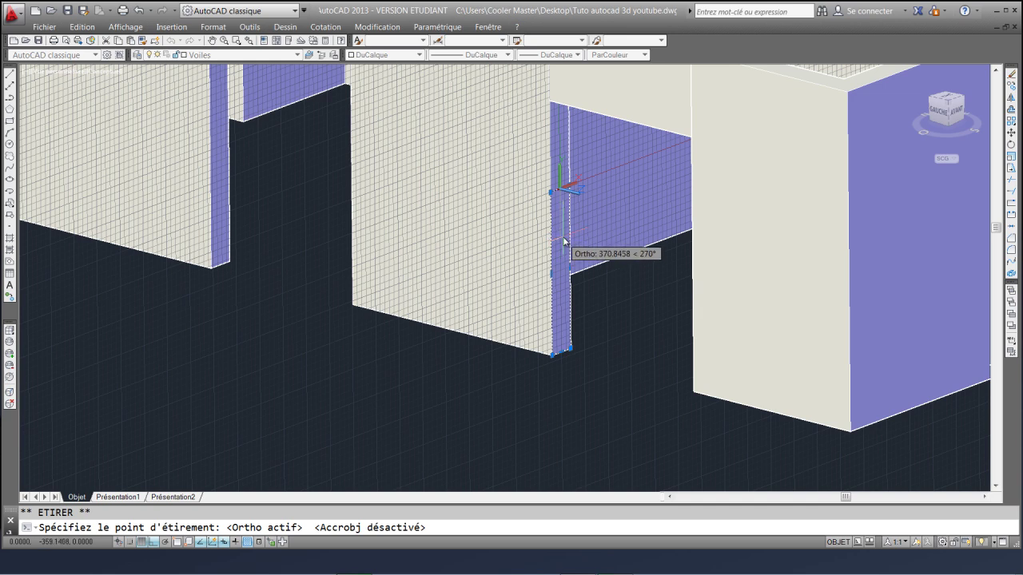
pyautogui.press('Escape')
pyautogui.press('Escape')
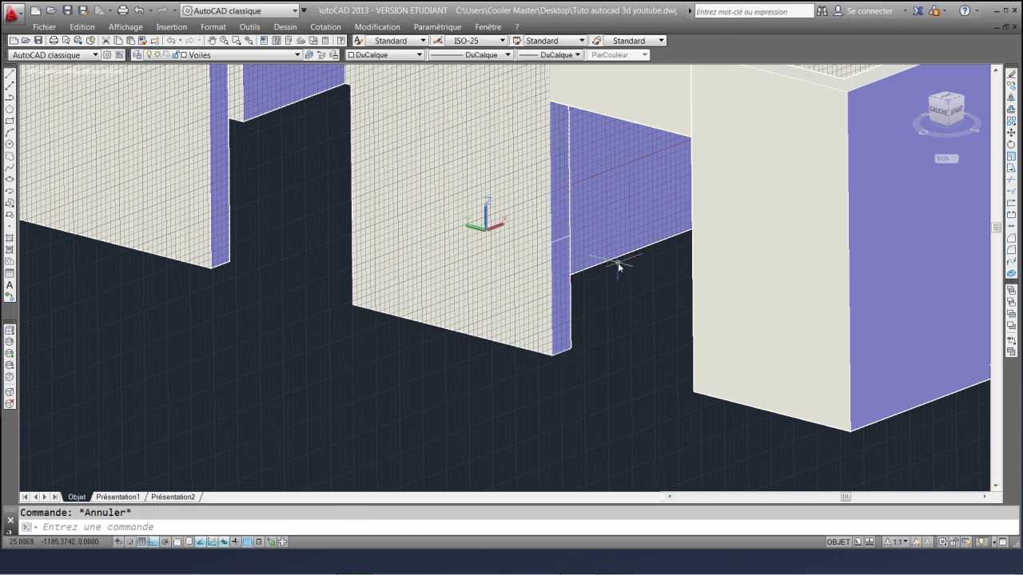
# Extrude the upright rectangle 1300 across the front opening to form the low wall beneath the window
pyautogui.scroll(2, 562, 248)
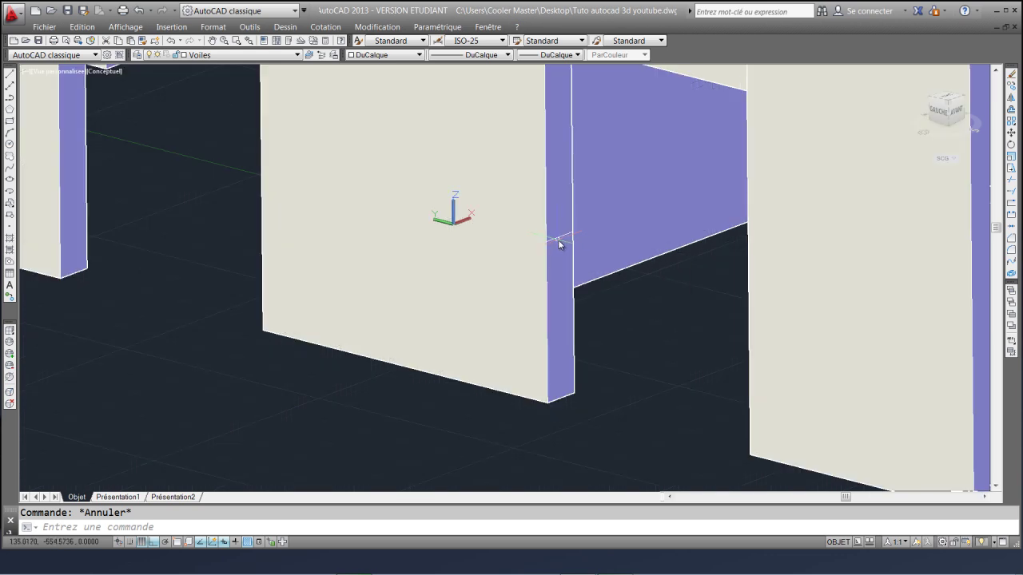
pyautogui.click(561, 238)
pyautogui.click(357, 27)
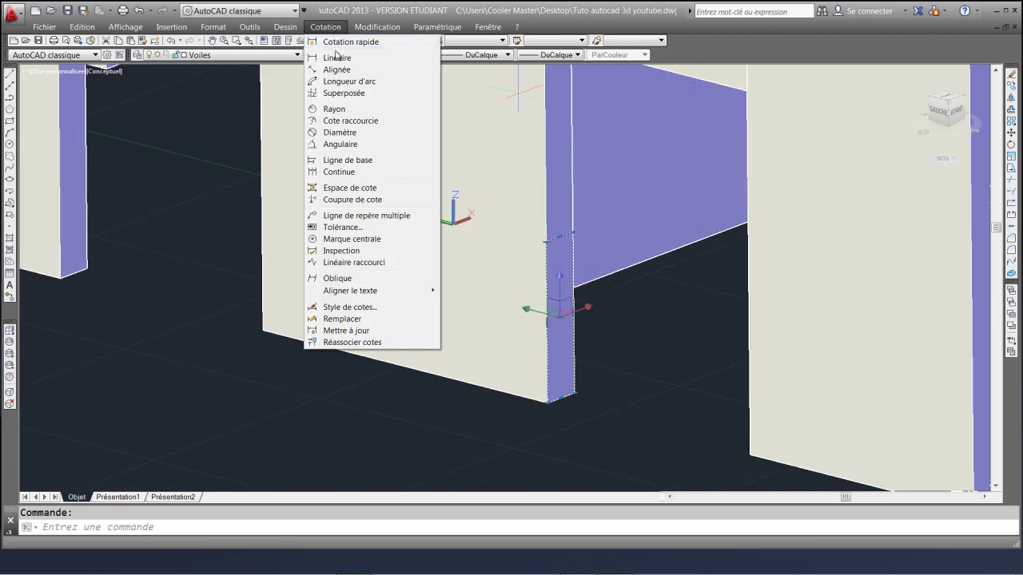
pyautogui.moveTo(290, 29)
pyautogui.moveTo(305, 45)
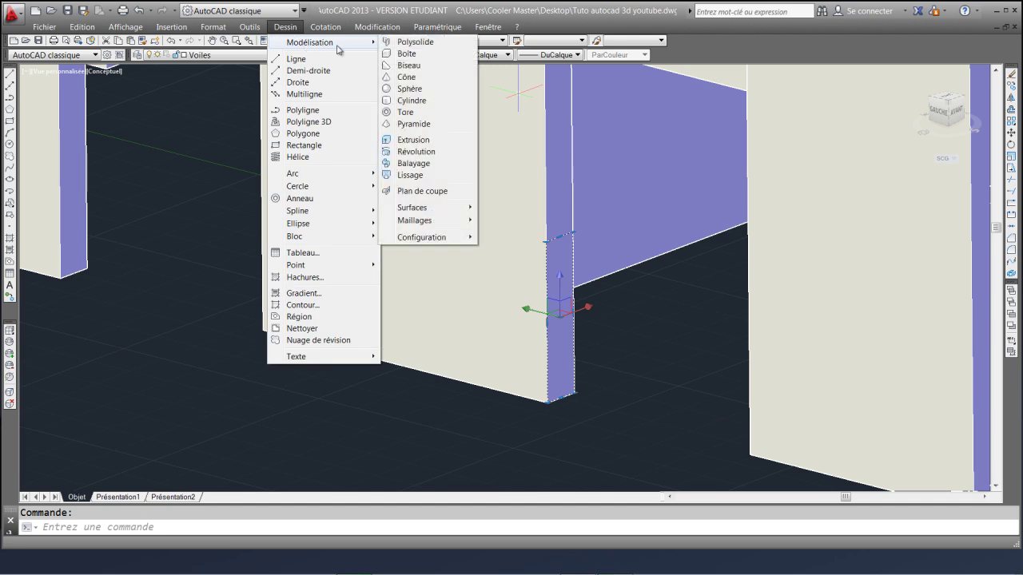
pyautogui.click(411, 141)
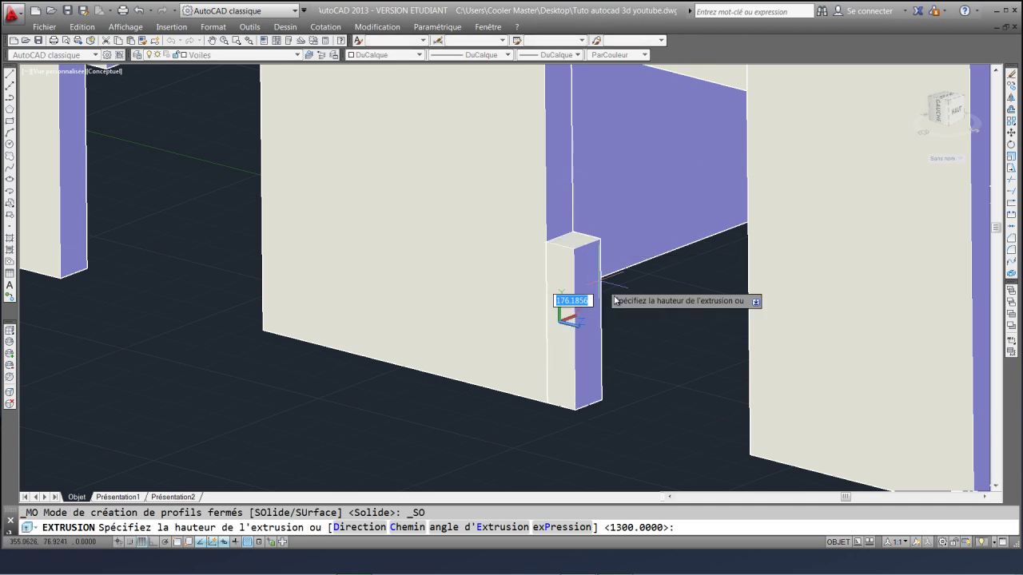
pyautogui.write('13000')
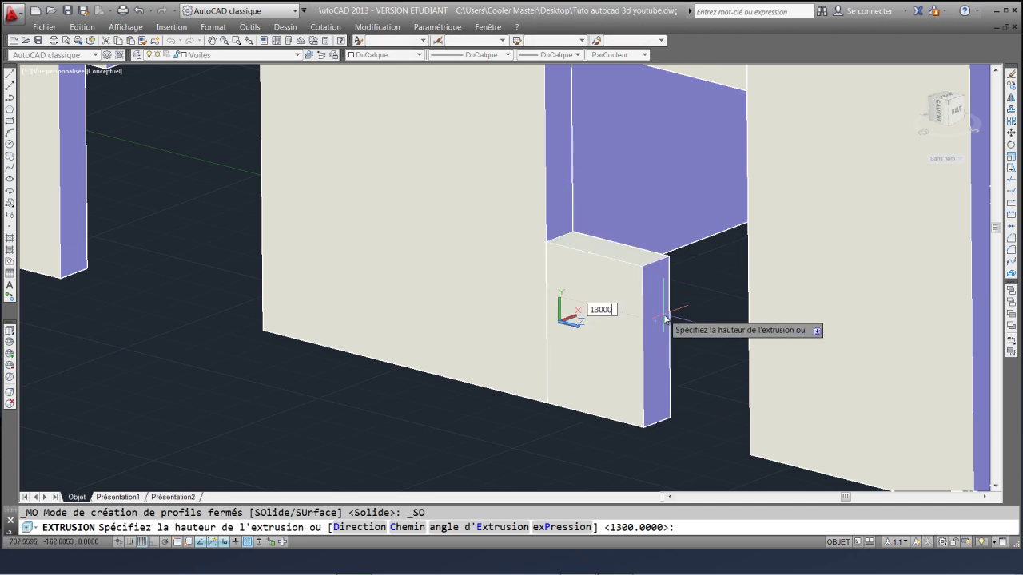
pyautogui.press('Return')
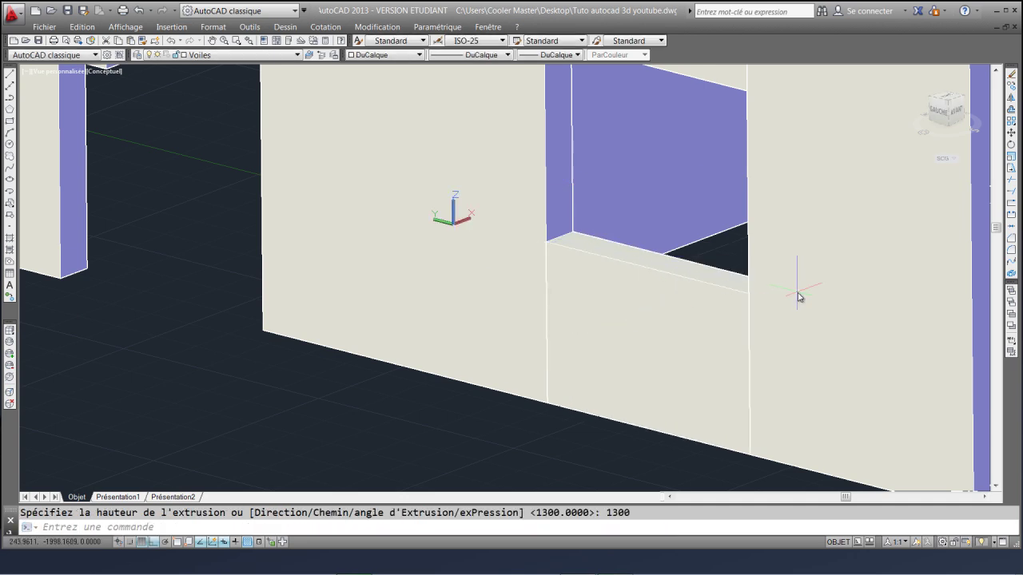
pyautogui.scroll(-3, 796, 295)
pyautogui.keyDown('shift'); pyautogui.moveTo(815, 251); pyautogui.dragTo(707, 293, button='middle'); pyautogui.keyUp('shift')
pyautogui.scroll(-2, 707, 293)
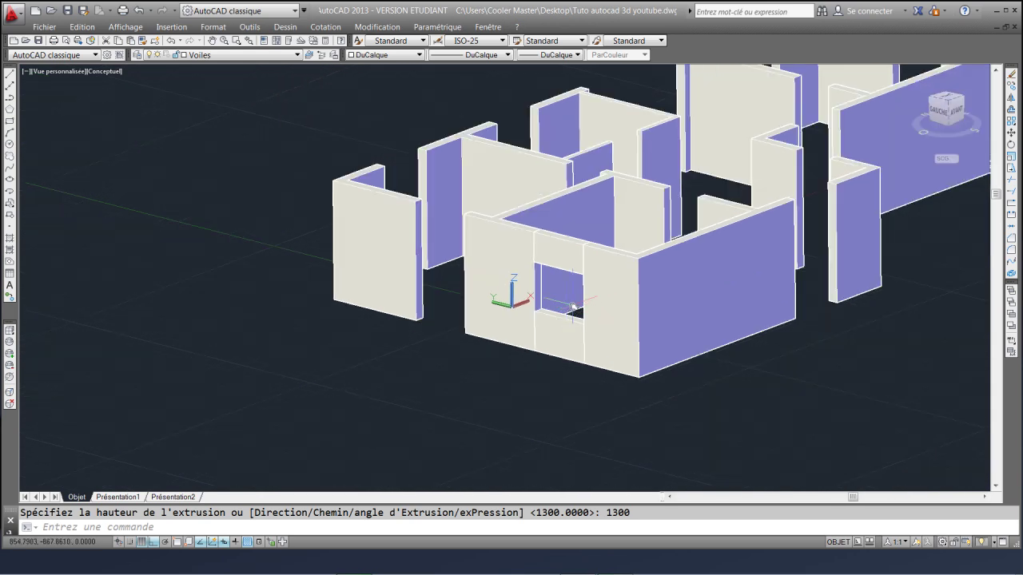
# Copy the panels above and below the front window by their upper front corner into the neighbouring opening of the same facade
pyautogui.scroll(3, 559, 300)
pyautogui.press('Escape')
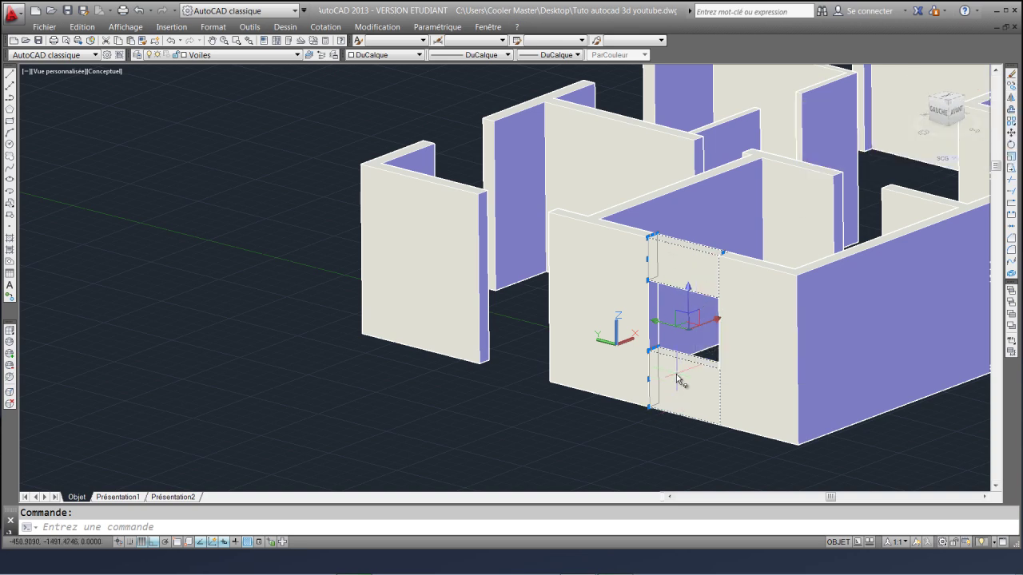
pyautogui.click(1011, 86)
pyautogui.scroll(4, 633, 237)
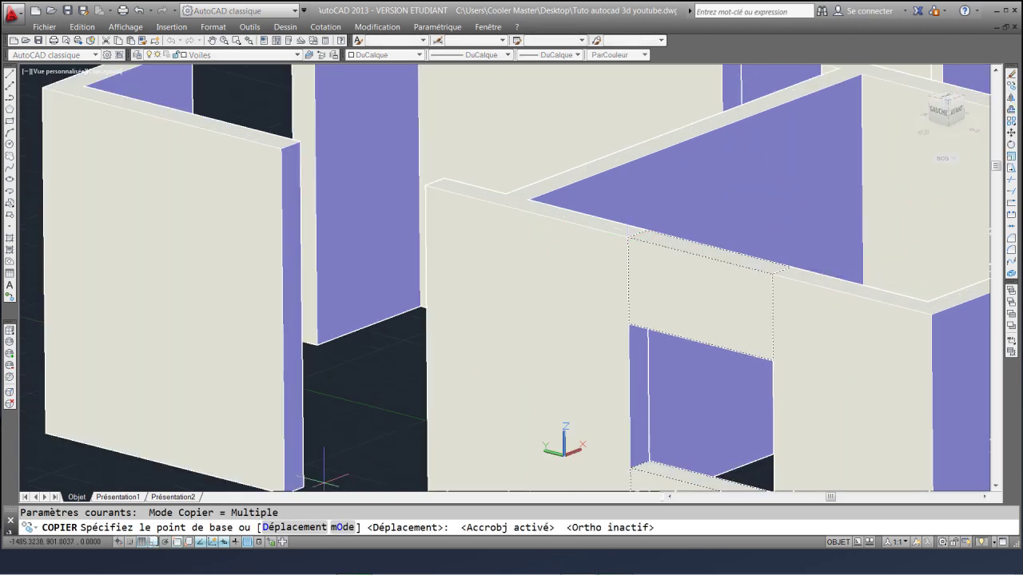
pyautogui.scroll(2, 628, 238)
pyautogui.scroll(-2, 628, 239)
pyautogui.click(628, 239)
pyautogui.scroll(-5, 627, 240)
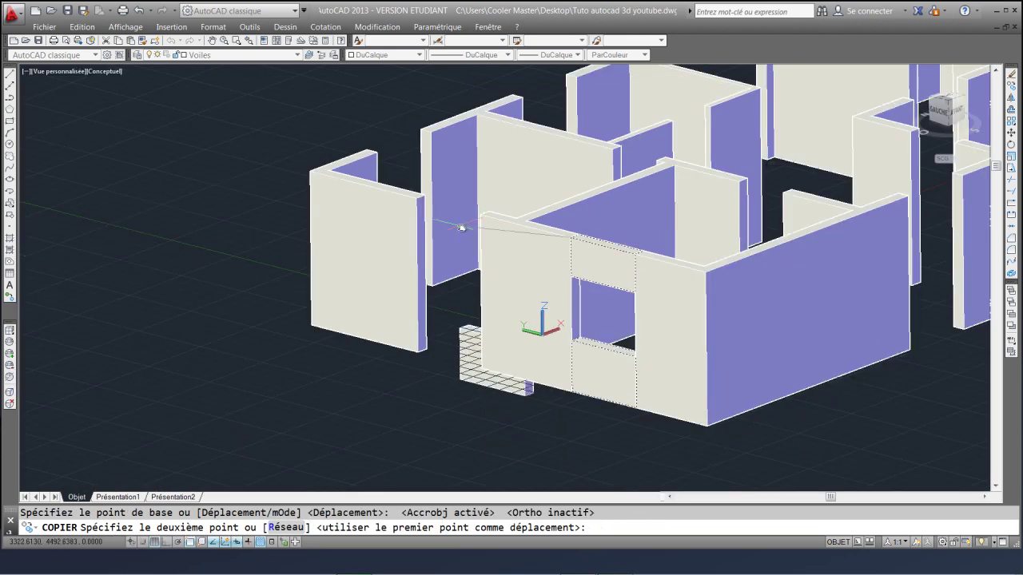
pyautogui.scroll(-1, 566, 256)
pyautogui.scroll(4, 529, 235)
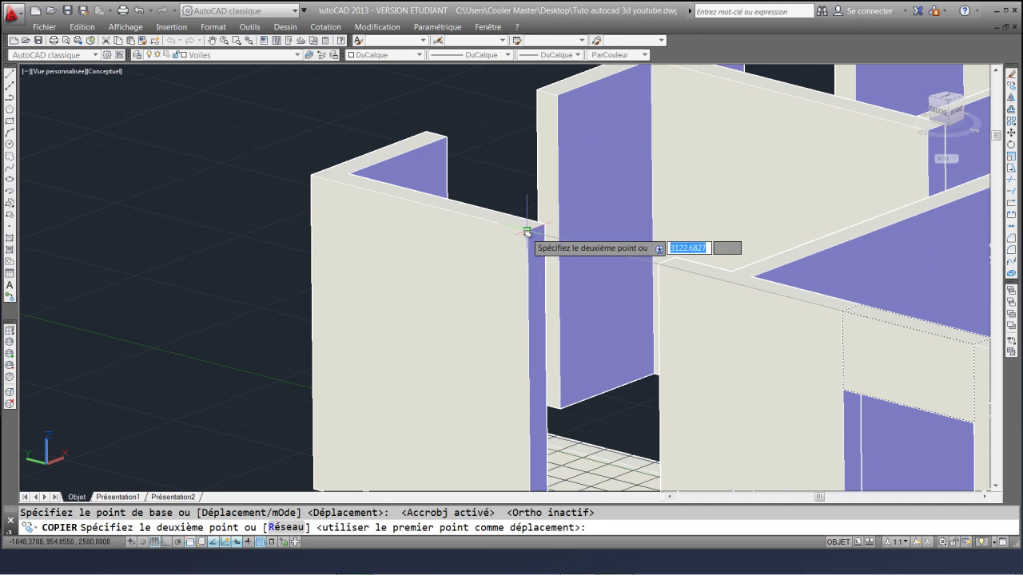
pyautogui.click(528, 233)
# Copy the same panel pair into the opening of the far parallel wall and place a spare pair in empty space beside the building
pyautogui.scroll(-5, 528, 233)
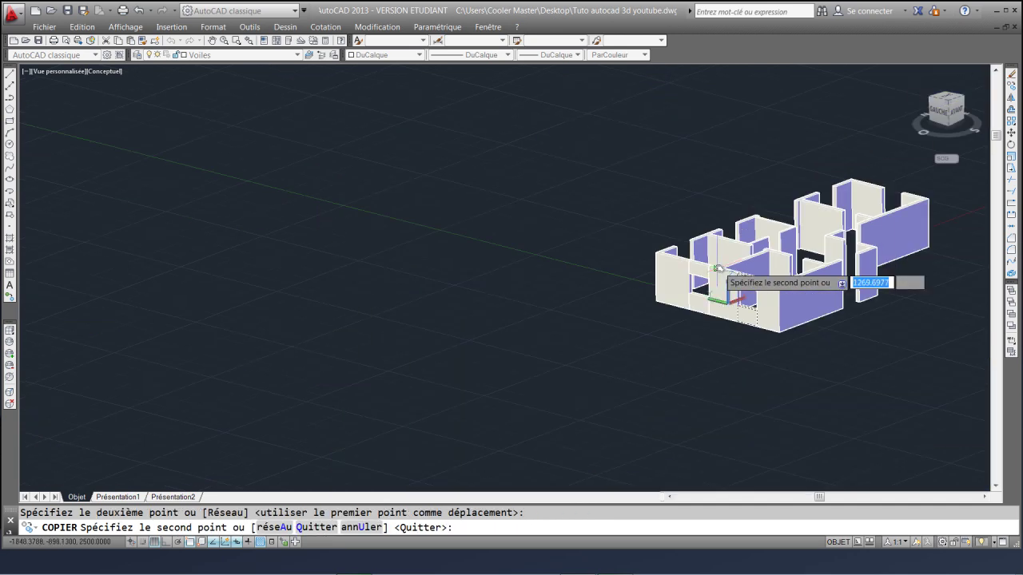
pyautogui.scroll(2, 684, 234)
pyautogui.scroll(5, 683, 234)
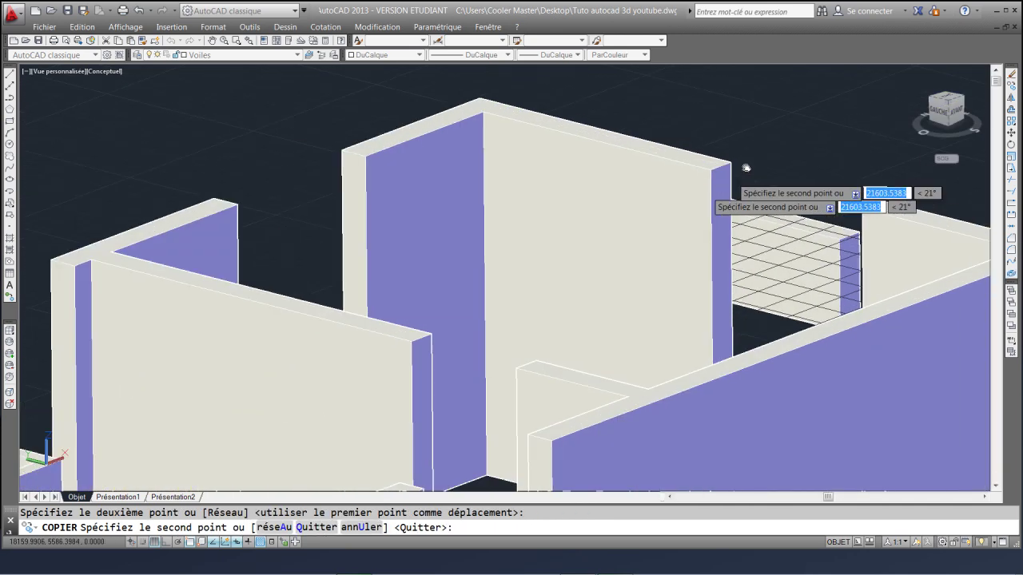
pyautogui.scroll(-5, 669, 274)
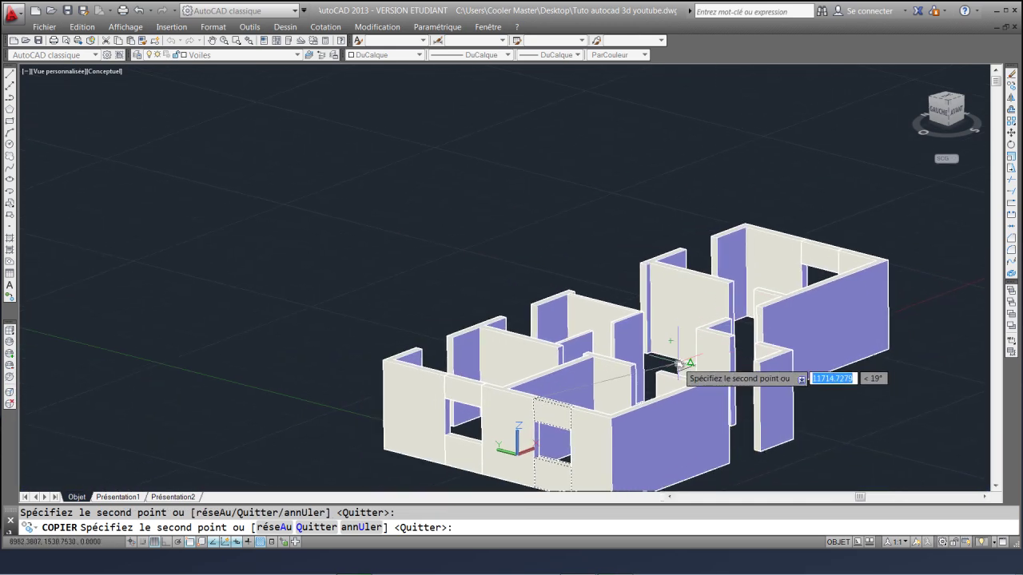
pyautogui.moveTo(455, 360); pyautogui.dragTo(614, 320, button='middle')
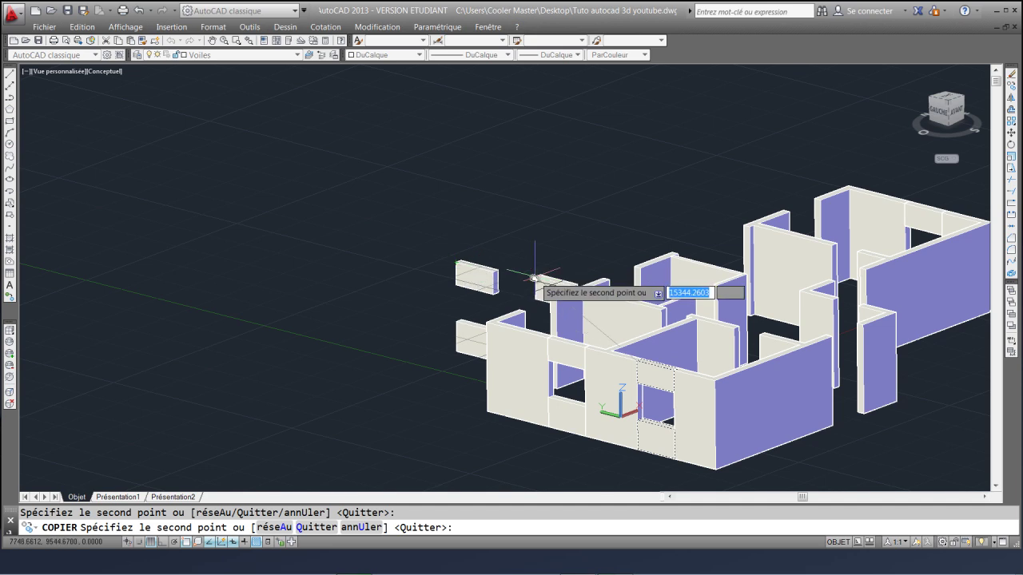
pyautogui.press('Escape')
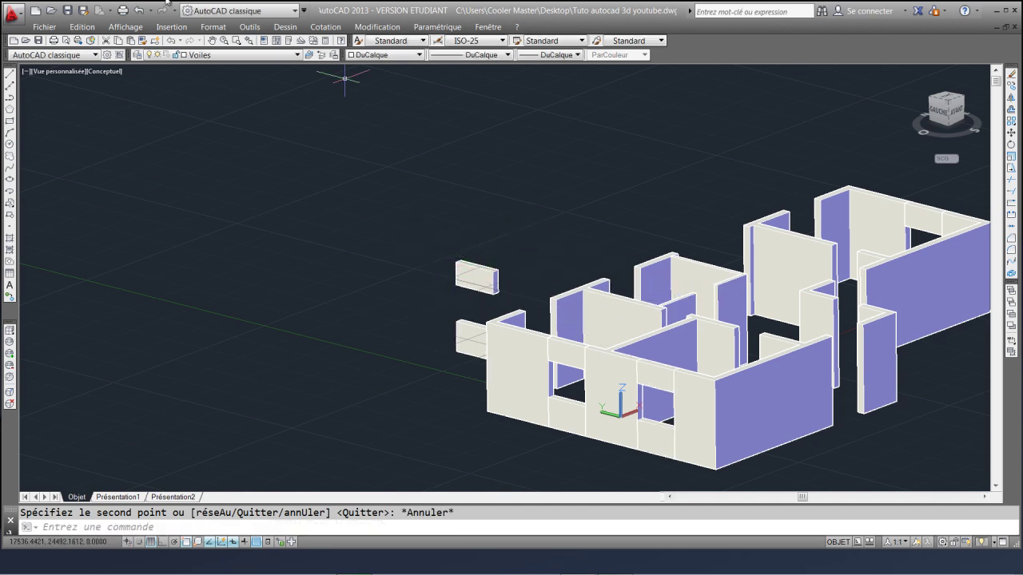
# Rotate the spare panel pair outside the building 90° about the vertical Z axis with 3D Rotate
pyautogui.click(140, 26)
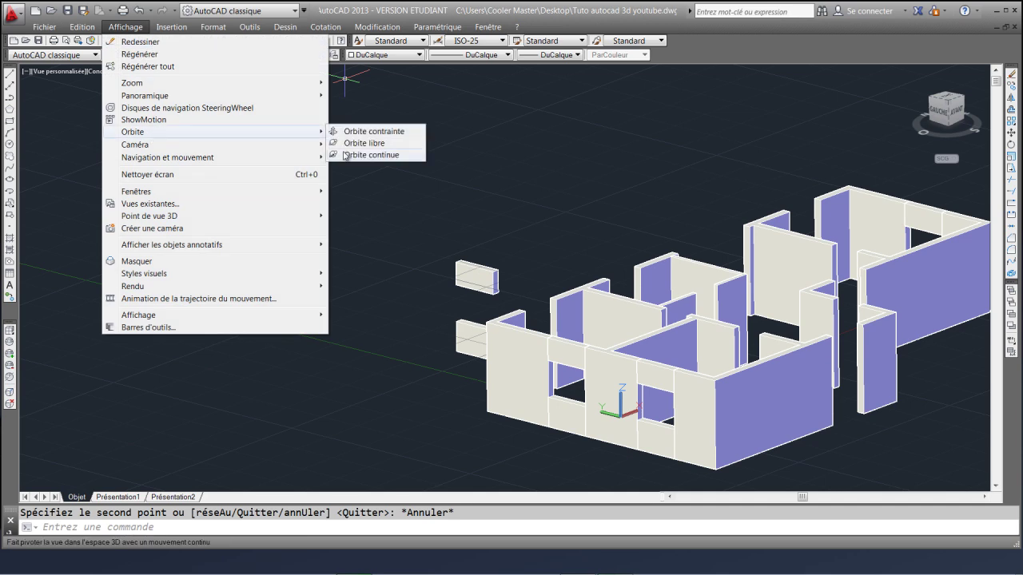
pyautogui.click(363, 144)
pyautogui.moveTo(359, 152); pyautogui.dragTo(648, 312)
pyautogui.moveTo(509, 320); pyautogui.dragTo(533, 297)
pyautogui.moveTo(774, 373); pyautogui.dragTo(833, 483)
pyautogui.moveTo(758, 424); pyautogui.dragTo(696, 312)
pyautogui.press('Escape')
pyautogui.click(493, 436)
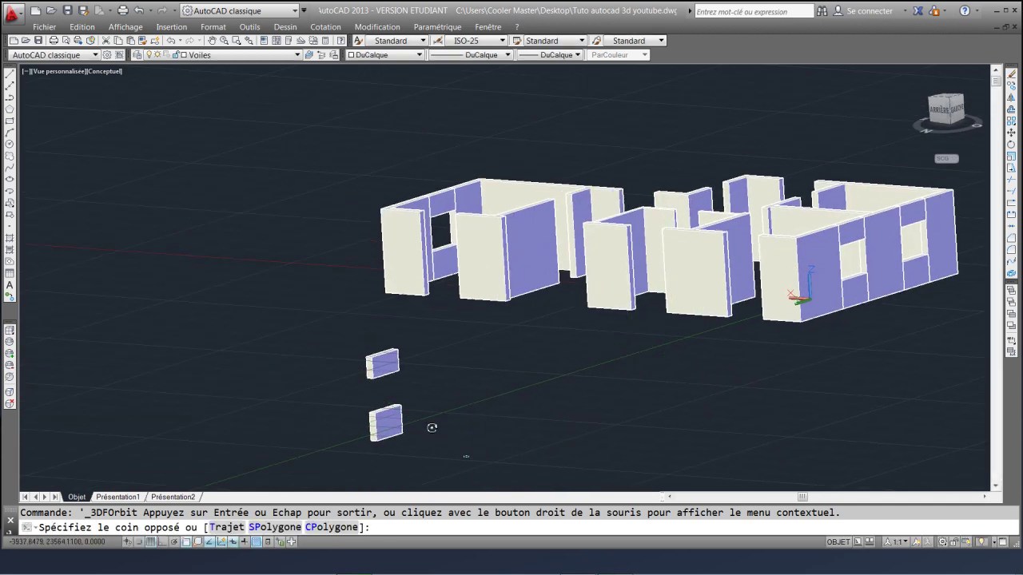
pyautogui.click(345, 332)
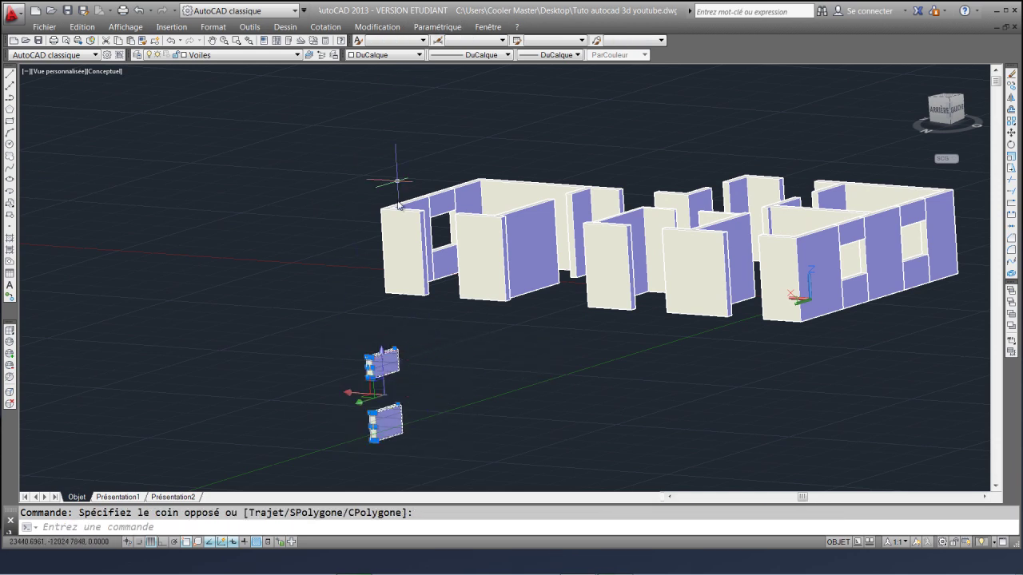
pyautogui.click(384, 28)
pyautogui.moveTo(418, 351)
pyautogui.click(570, 361)
pyautogui.scroll(3, 371, 383)
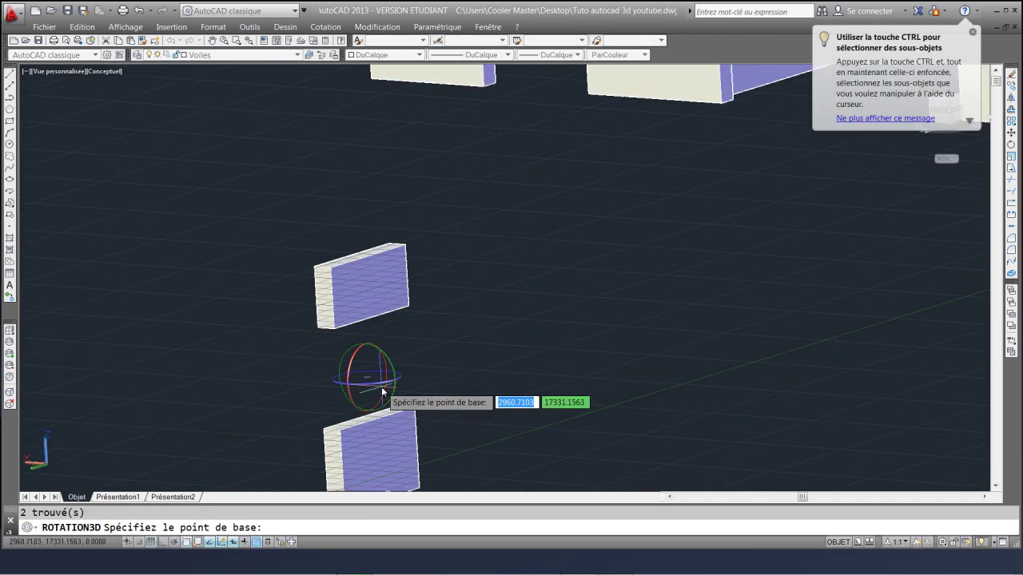
pyautogui.click(383, 389)
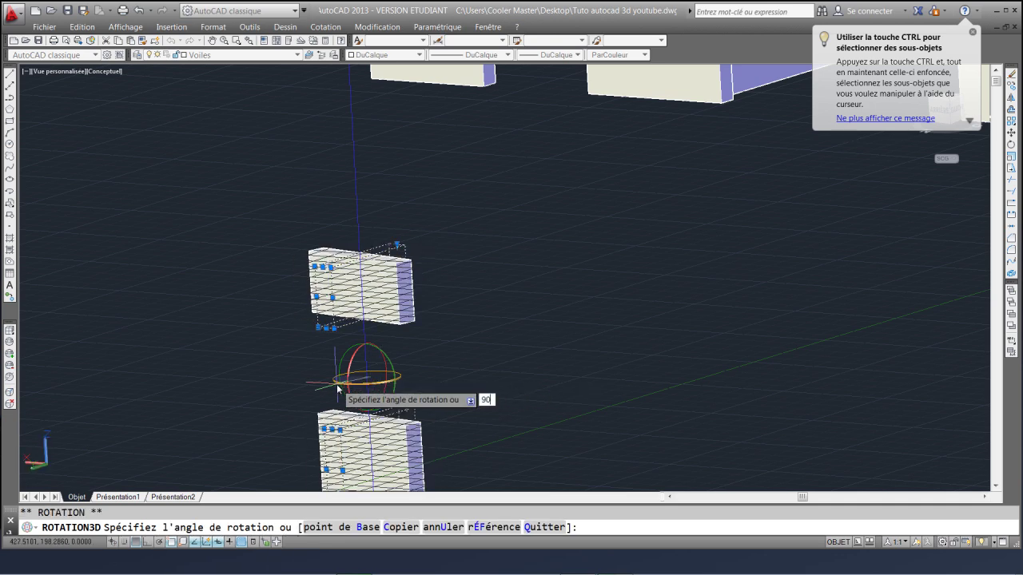
pyautogui.press('Return')
pyautogui.scroll(-3, 341, 380)
pyautogui.press('Escape')
# Copy the rotated spare pair by the upper panel's top corner onto the top corner of a wall end beside a long-facade opening
pyautogui.click(426, 447)
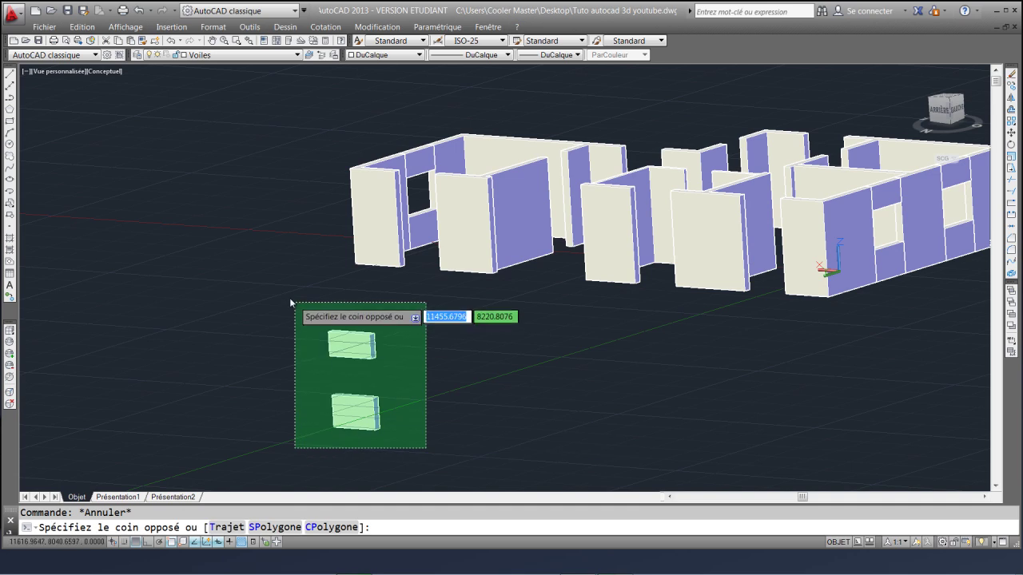
pyautogui.click(296, 309)
pyautogui.write('co')
pyautogui.press('Return')
pyautogui.scroll(3, 375, 340)
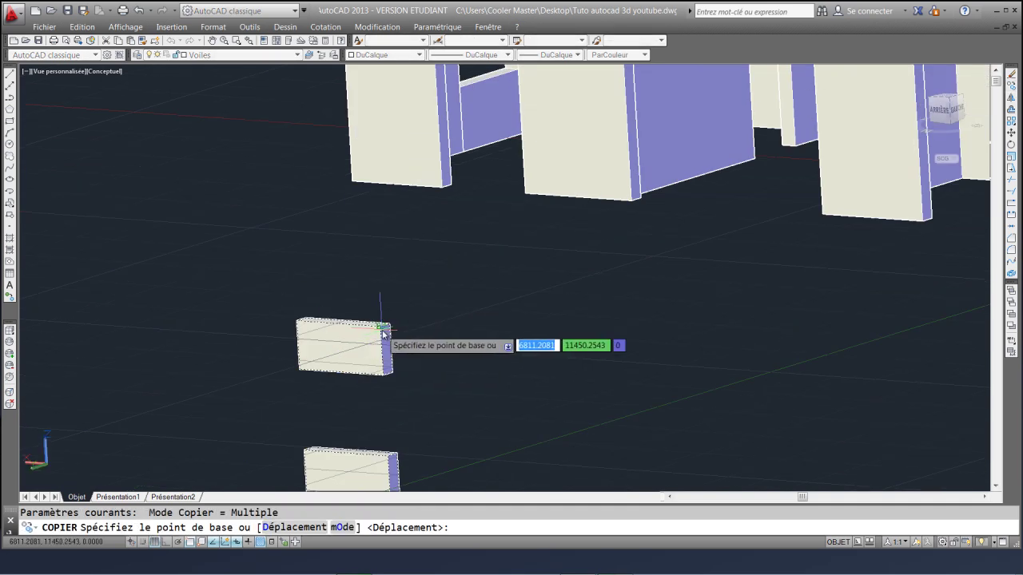
pyautogui.click(383, 334)
pyautogui.scroll(-4, 587, 344)
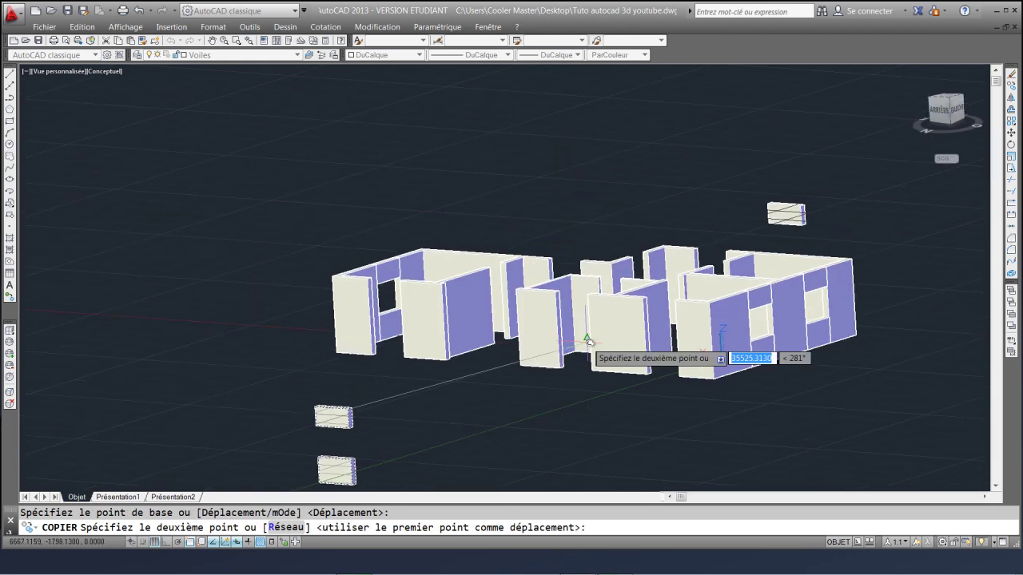
pyautogui.scroll(3, 737, 285)
pyautogui.scroll(3, 742, 288)
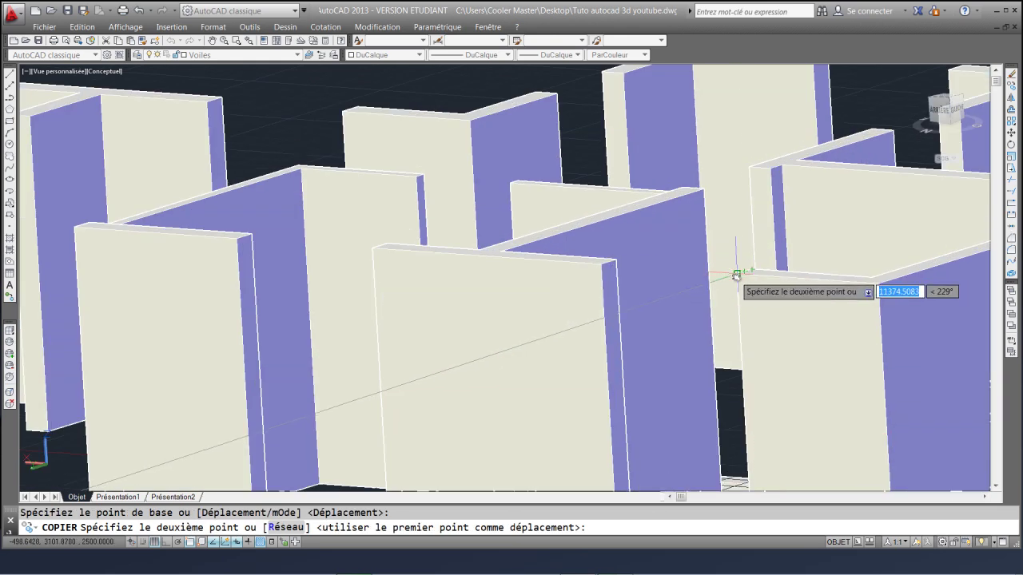
pyautogui.click(736, 278)
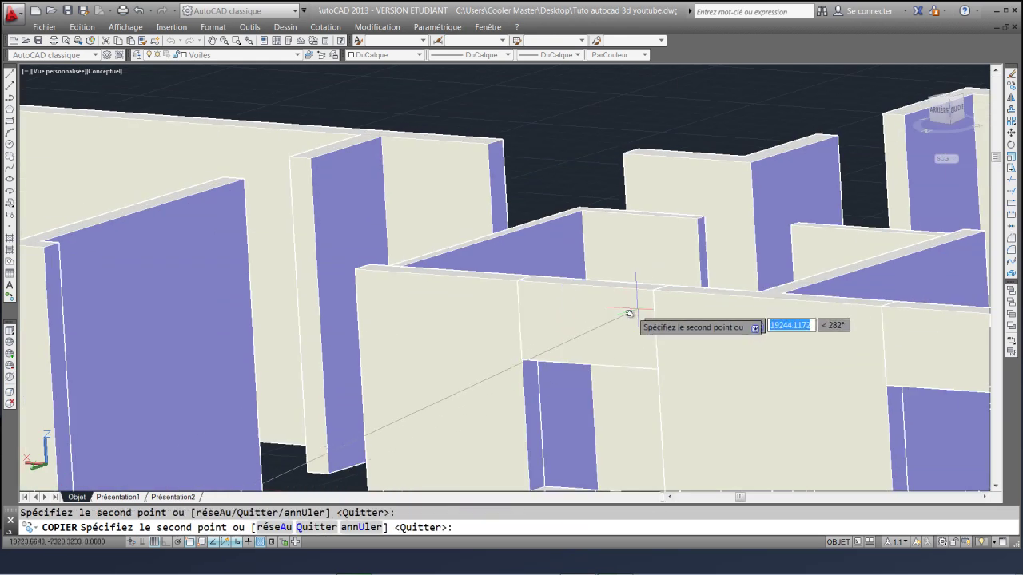
# Place further copies of the panel pair in the remaining window openings of the same long facade
pyautogui.scroll(-4, 645, 306)
pyautogui.scroll(5, 631, 309)
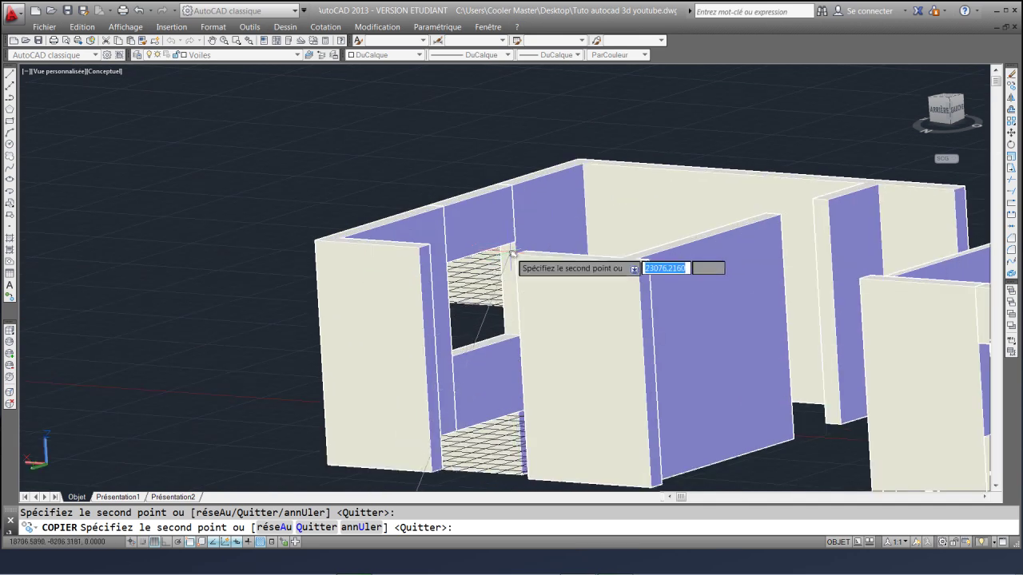
pyautogui.scroll(-4, 575, 279)
pyautogui.scroll(5, 633, 258)
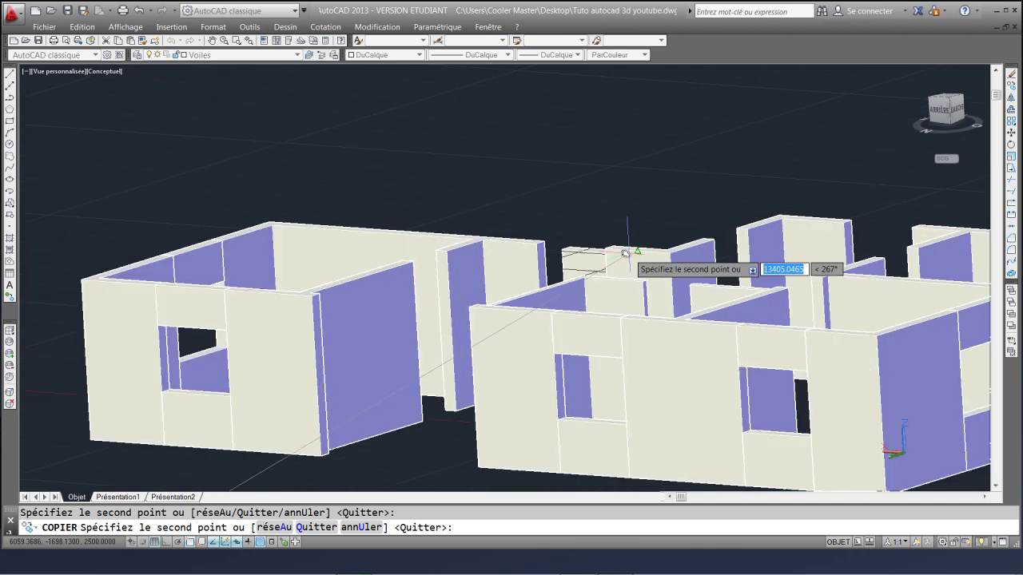
# Place copies of the panel pair in the window openings of the opposite long facade and finish copying
pyautogui.scroll(4, 631, 259)
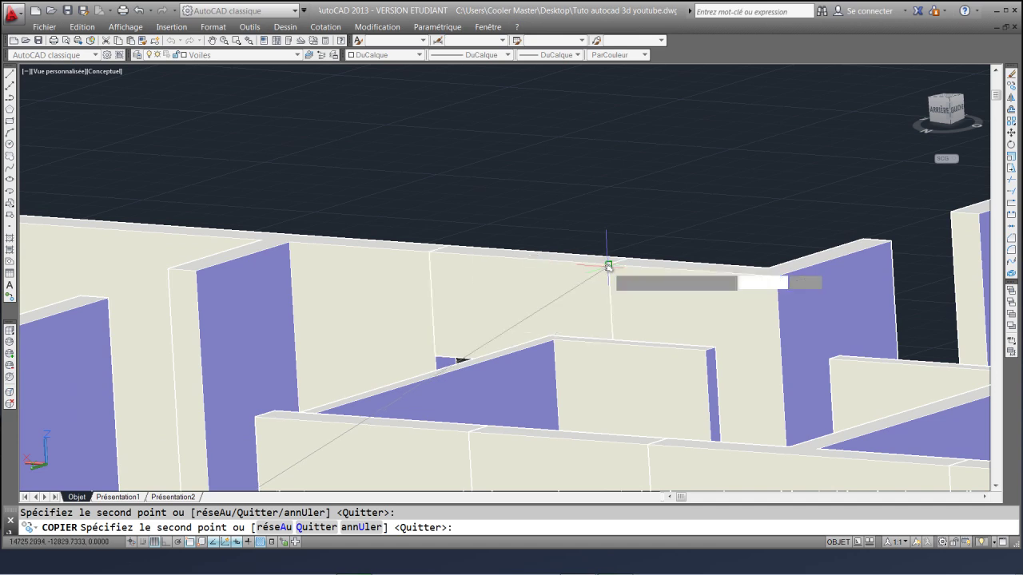
pyautogui.scroll(-4, 609, 266)
pyautogui.scroll(5, 679, 308)
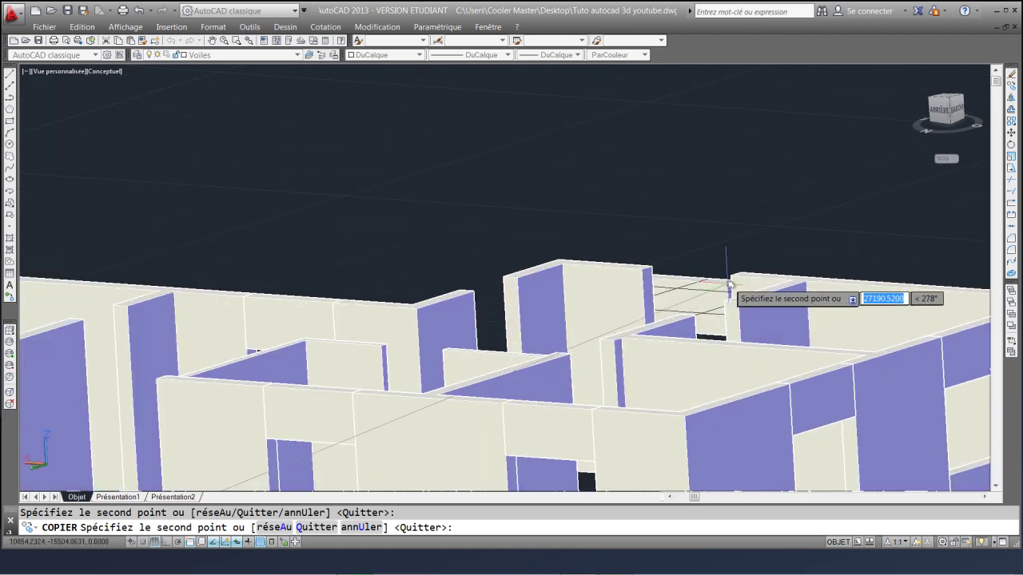
pyautogui.scroll(-4, 729, 276)
pyautogui.scroll(4, 625, 318)
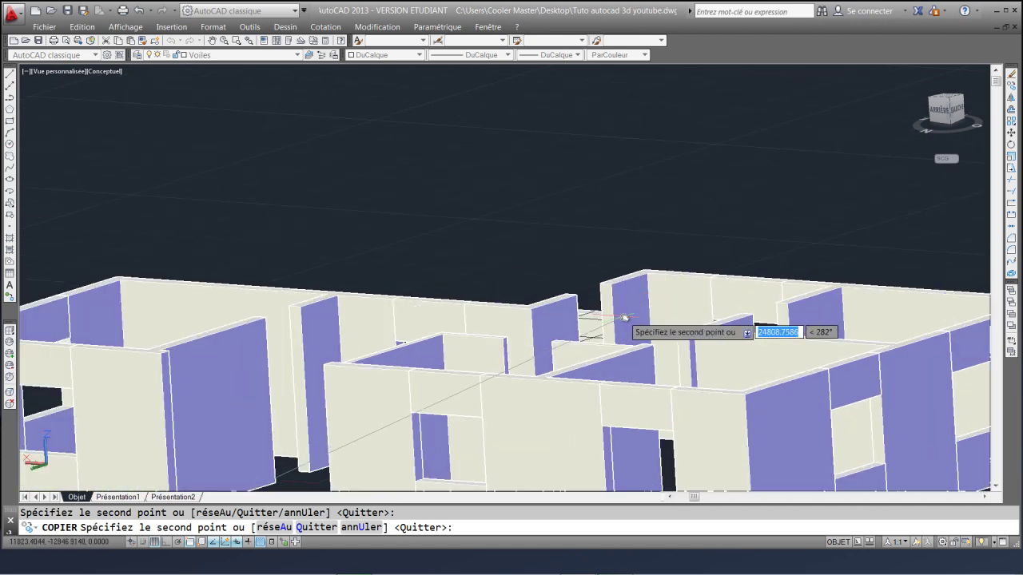
pyautogui.scroll(-2, 595, 322)
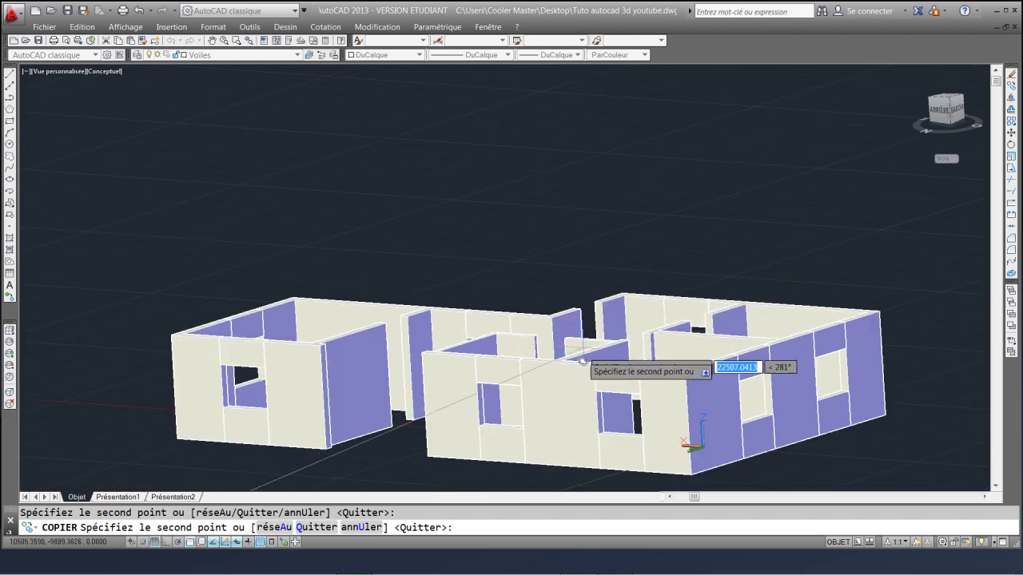
pyautogui.scroll(-3, 585, 334)
pyautogui.press('Escape')
# Delete the two spare panels lying outside the building
pyautogui.scroll(-1, 502, 331)
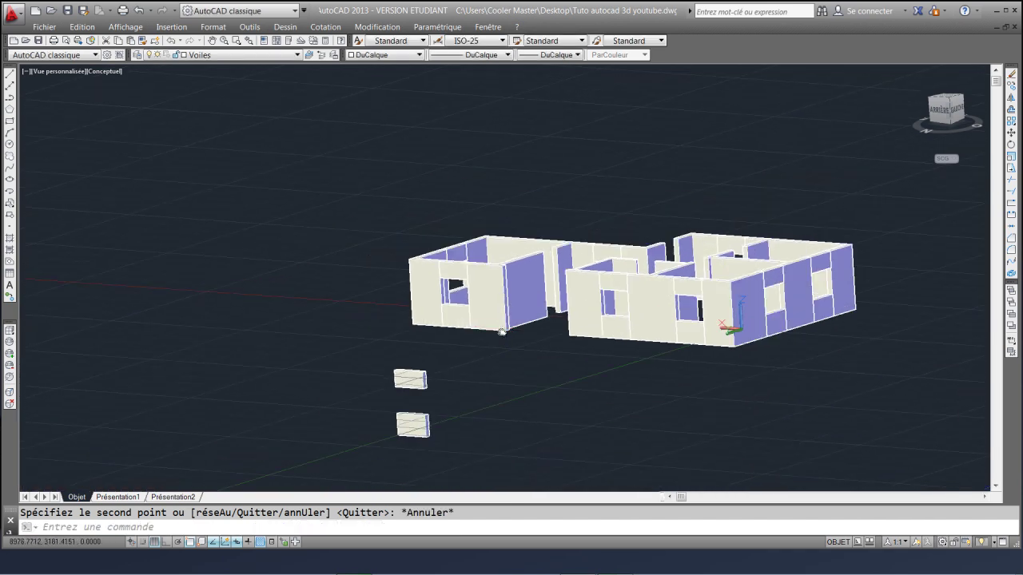
pyautogui.scroll(1, 502, 332)
pyautogui.click(512, 412)
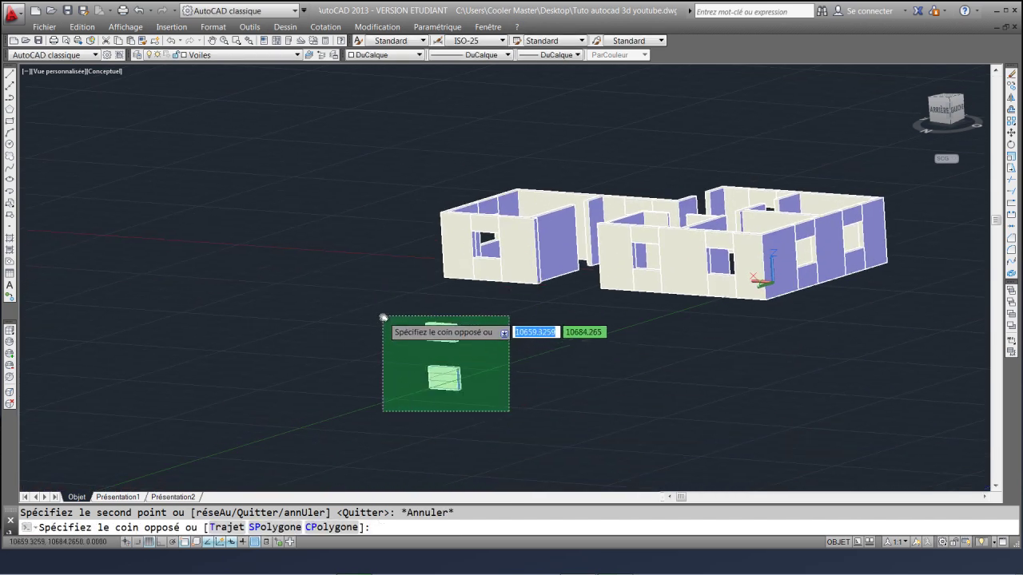
pyautogui.click(383, 318)
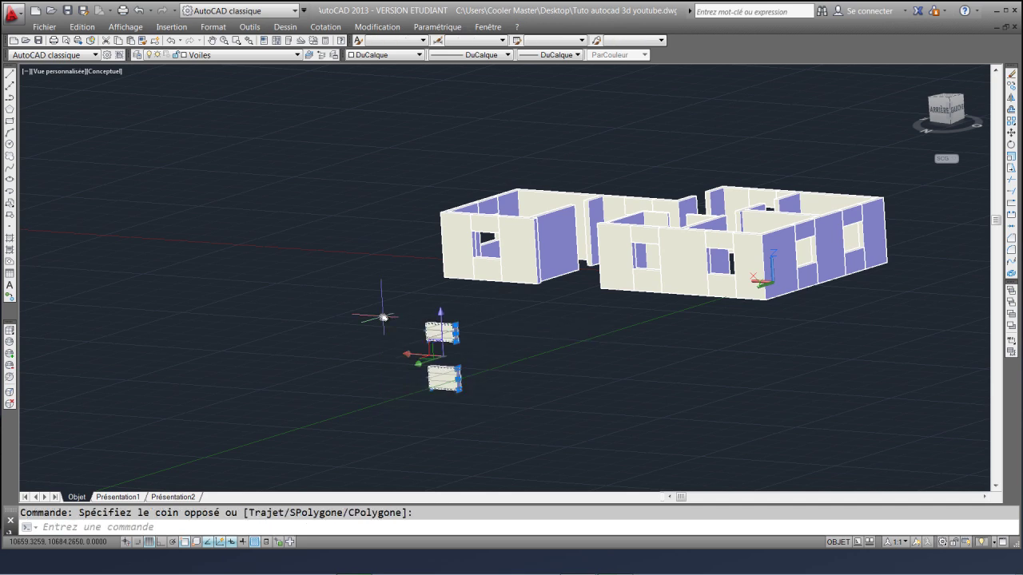
pyautogui.scroll(4, 470, 355)
pyautogui.scroll(-3, 470, 355)
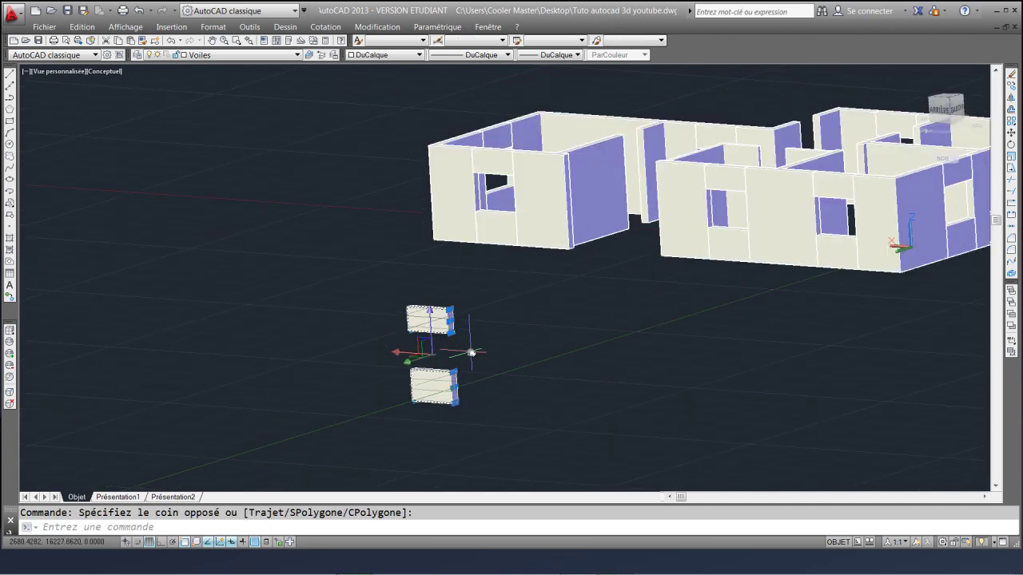
pyautogui.press('Delete')
# Examine the wall end and its bottom corner beside the wide facade opening
pyautogui.scroll(2, 648, 211)
pyautogui.scroll(3, 659, 211)
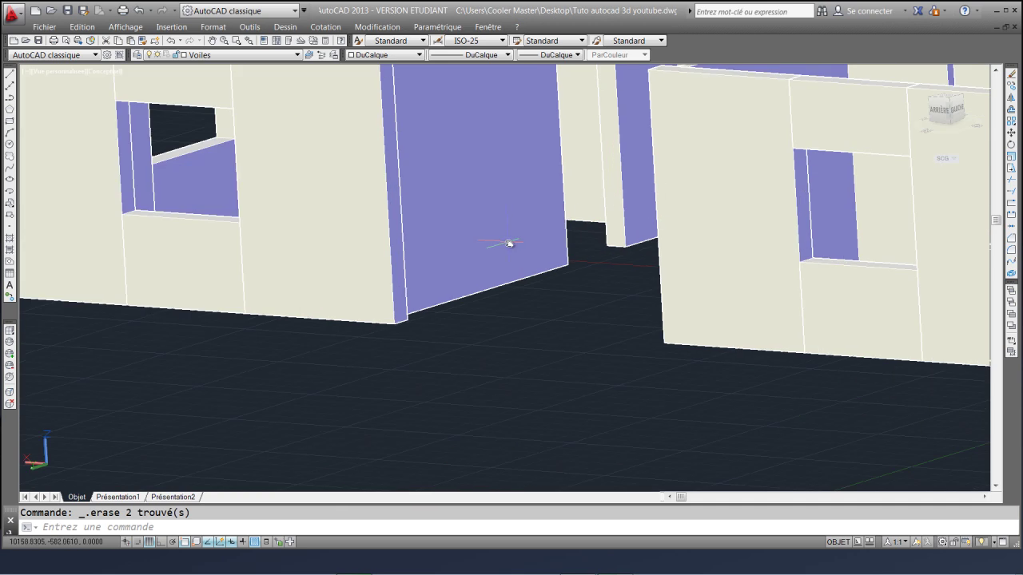
pyautogui.moveTo(507, 240); pyautogui.dragTo(568, 392, button='middle')
pyautogui.scroll(2, 654, 320)
pyautogui.moveTo(493, 407); pyautogui.dragTo(512, 320, button='middle')
pyautogui.scroll(-2, 513, 319)
pyautogui.scroll(4, 523, 304)
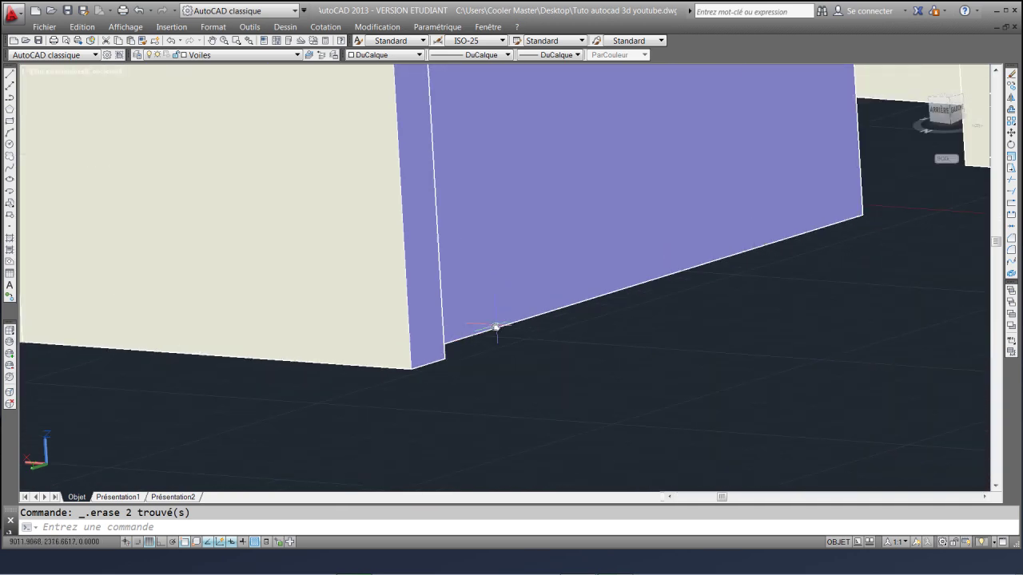
pyautogui.scroll(-2, 505, 330)
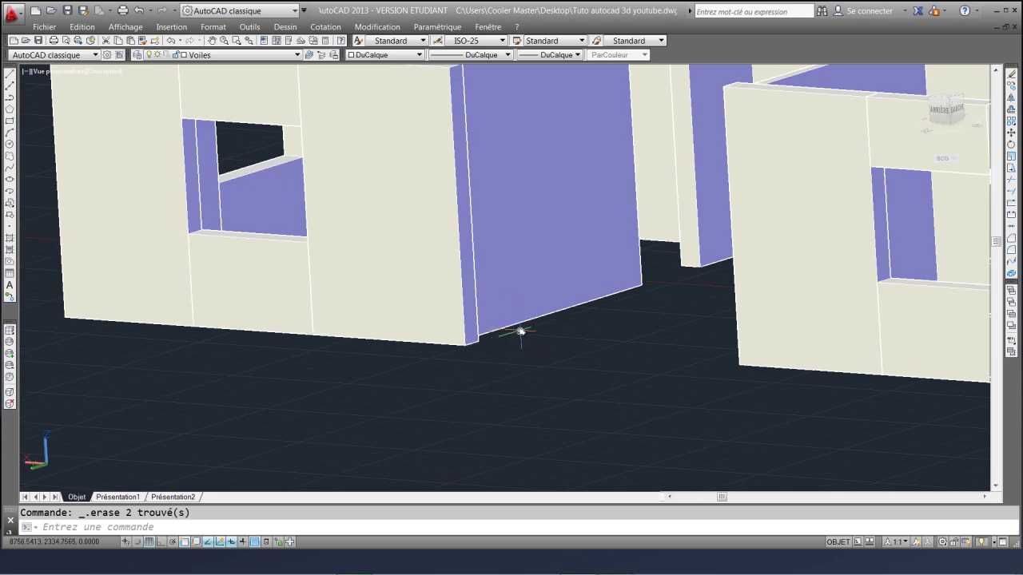
pyautogui.scroll(1, 484, 332)
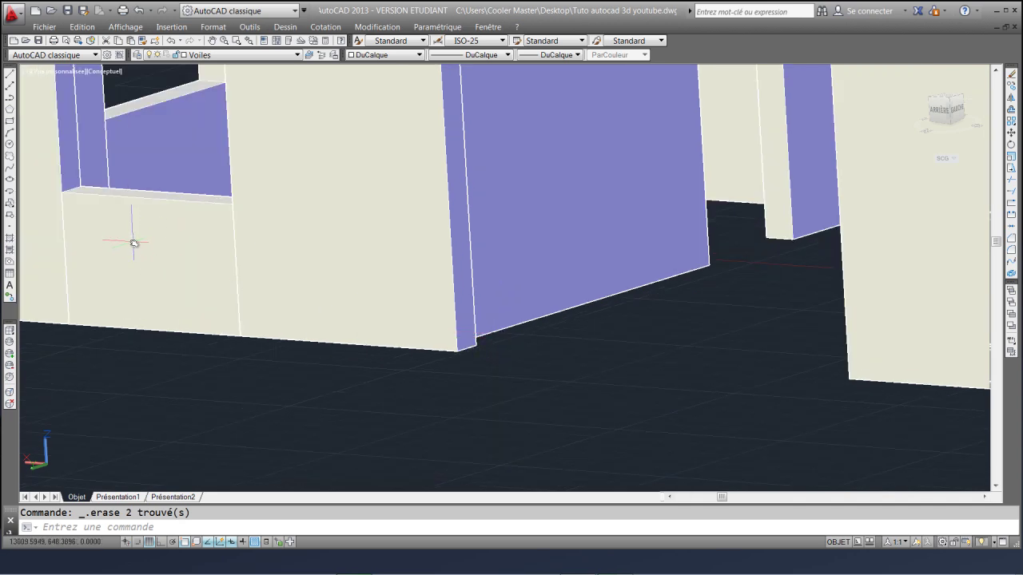
pyautogui.scroll(1, 470, 342)
pyautogui.moveTo(468, 334); pyautogui.dragTo(264, 275, button='middle')
pyautogui.moveTo(198, 262); pyautogui.dragTo(216, 263, button='middle')
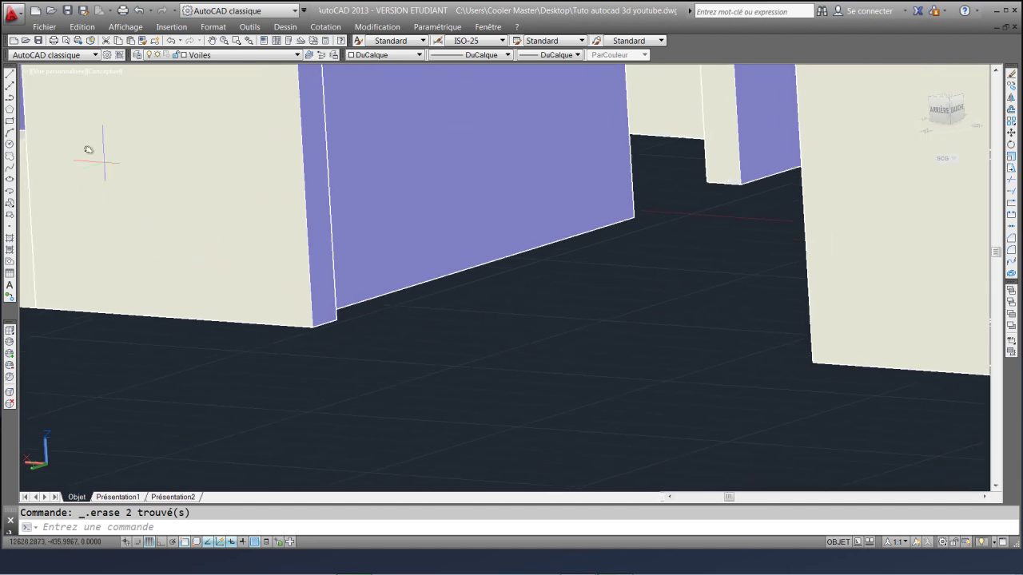
pyautogui.click(10, 121)
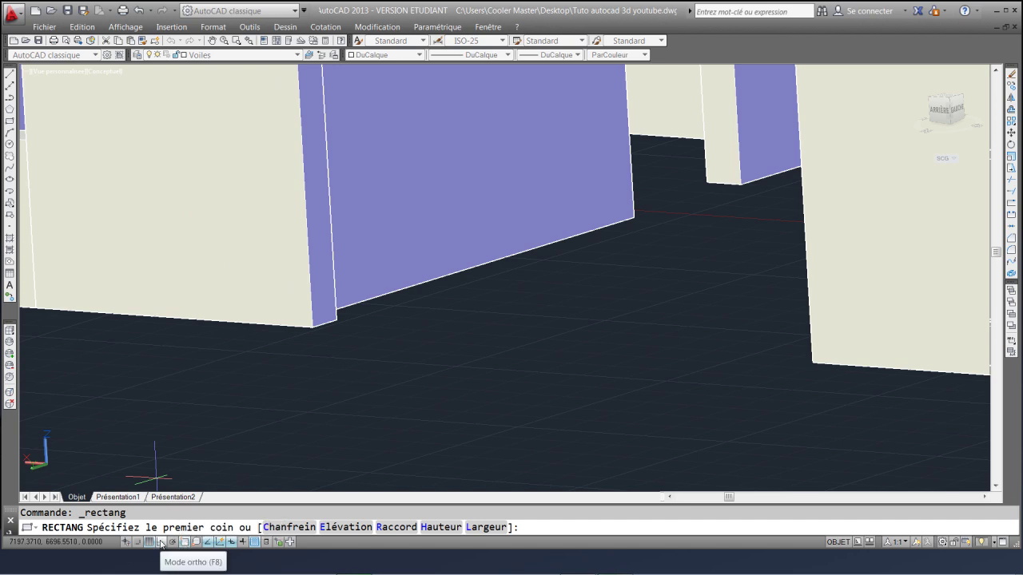
pyautogui.click(314, 329)
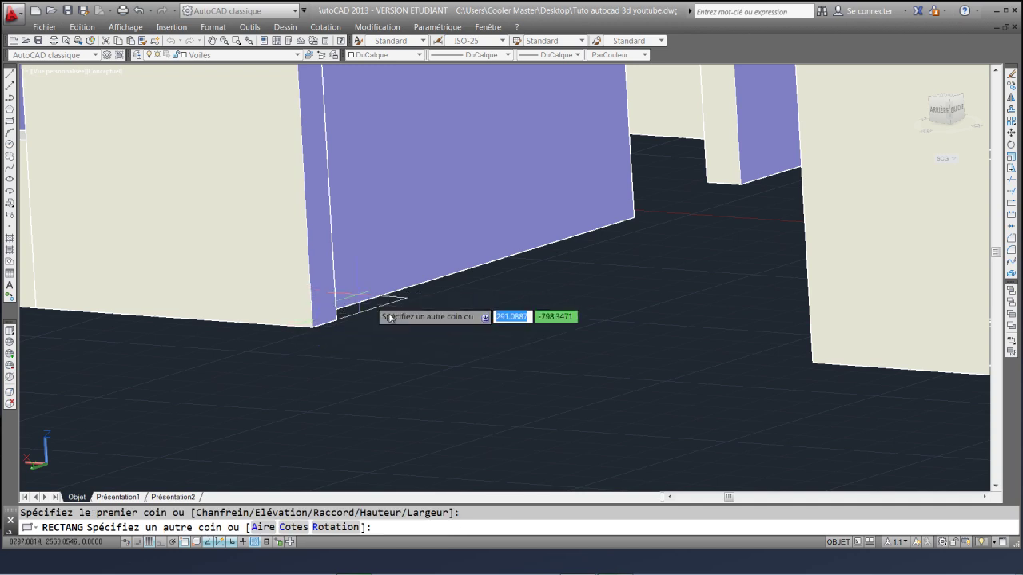
pyautogui.moveTo(407, 336); pyautogui.dragTo(477, 414, button='middle')
pyautogui.press('Escape')
pyautogui.scroll(-6, 496, 354)
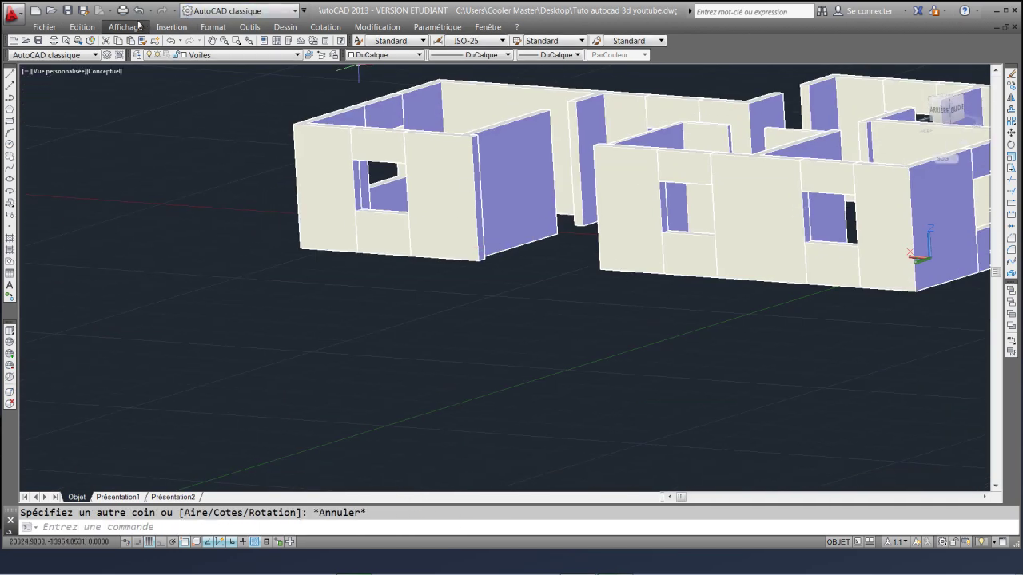
# Draw a 200 by 150 rectangle on the ground plane outside the building, near the wide facade opening
pyautogui.click(145, 26)
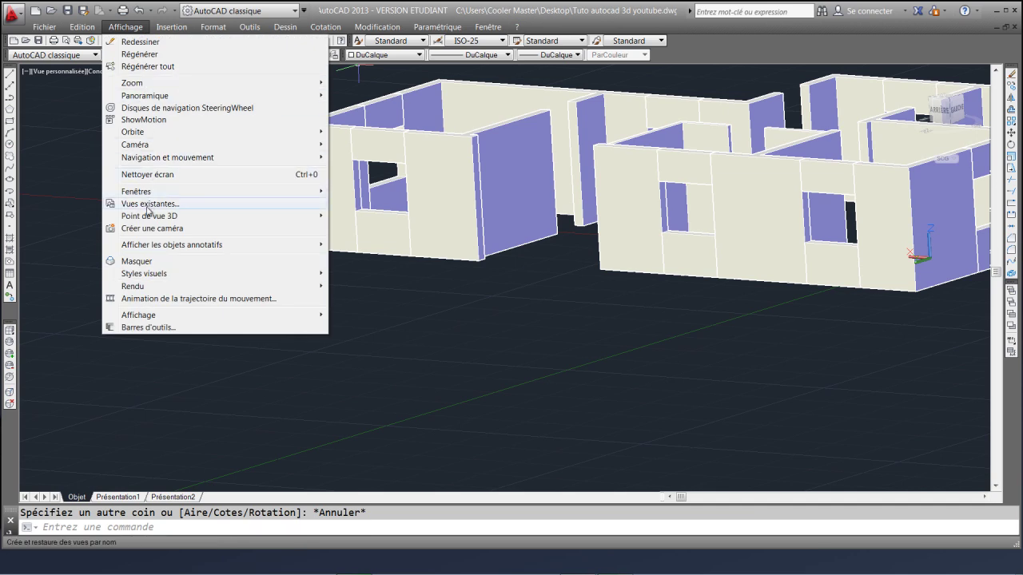
pyautogui.moveTo(312, 132)
pyautogui.click(396, 148)
pyautogui.moveTo(719, 320); pyautogui.dragTo(868, 433)
pyautogui.moveTo(654, 319); pyautogui.dragTo(475, 297)
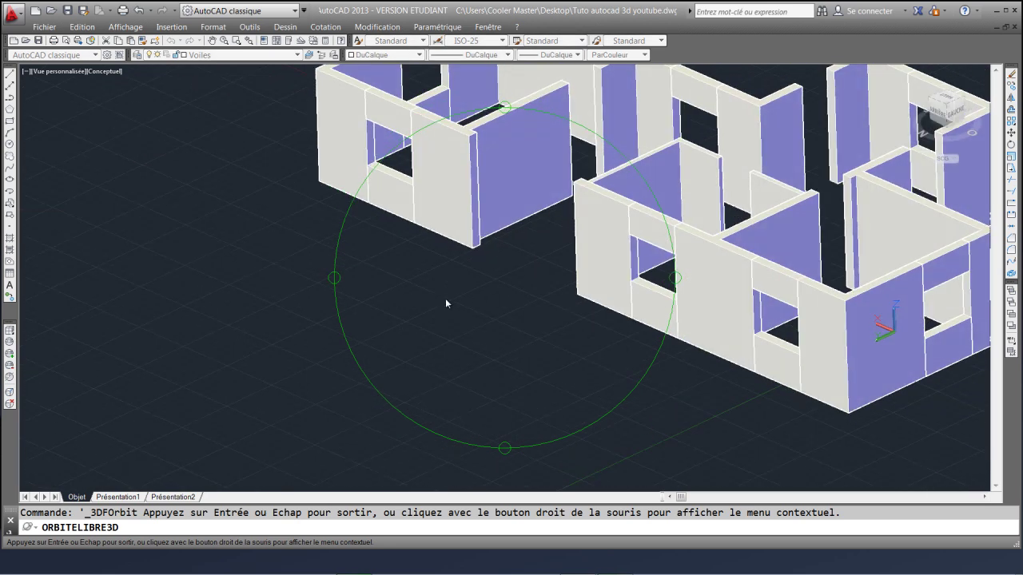
pyautogui.press('Escape')
pyautogui.moveTo(445, 298); pyautogui.dragTo(475, 353, button='middle')
pyautogui.click(10, 120)
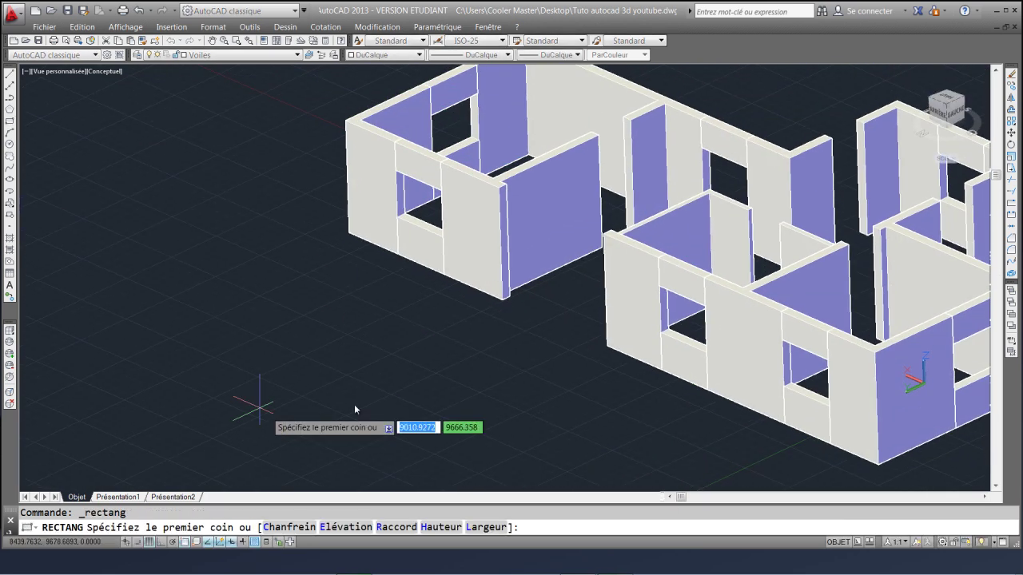
pyautogui.click(358, 391)
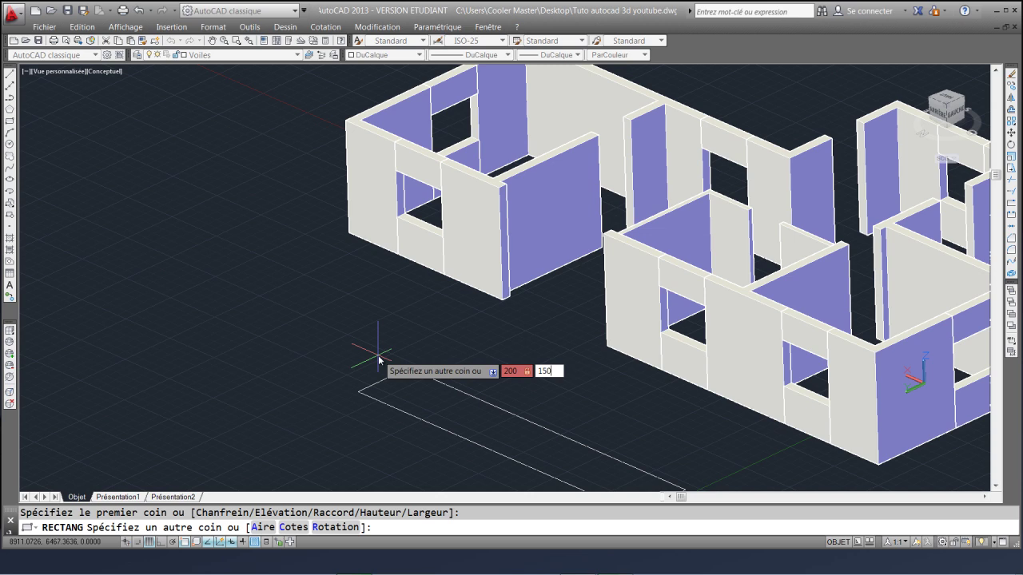
pyautogui.press('Return')
# Rotate the rectangle a quarter turn within the ground plane about a point beside it
pyautogui.scroll(5, 402, 421)
pyautogui.click(381, 404)
pyautogui.click(324, 366)
pyautogui.scroll(-3, 399, 354)
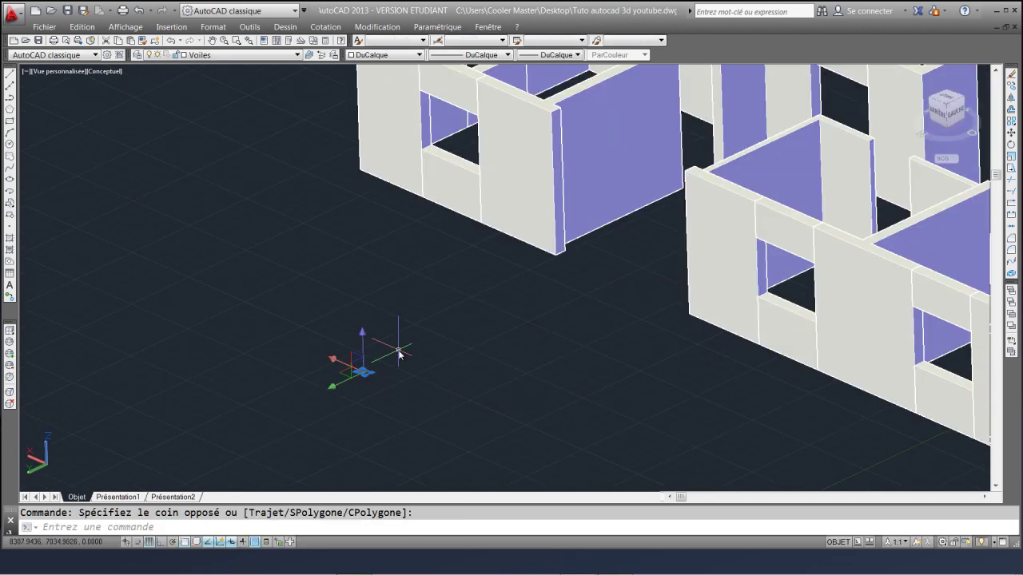
pyautogui.scroll(2, 416, 358)
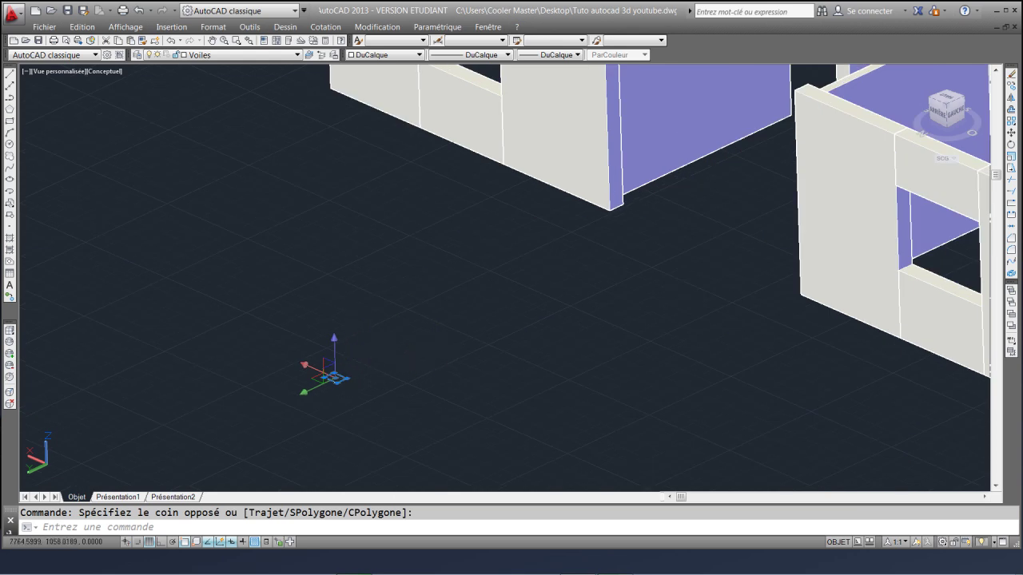
pyautogui.click(1011, 145)
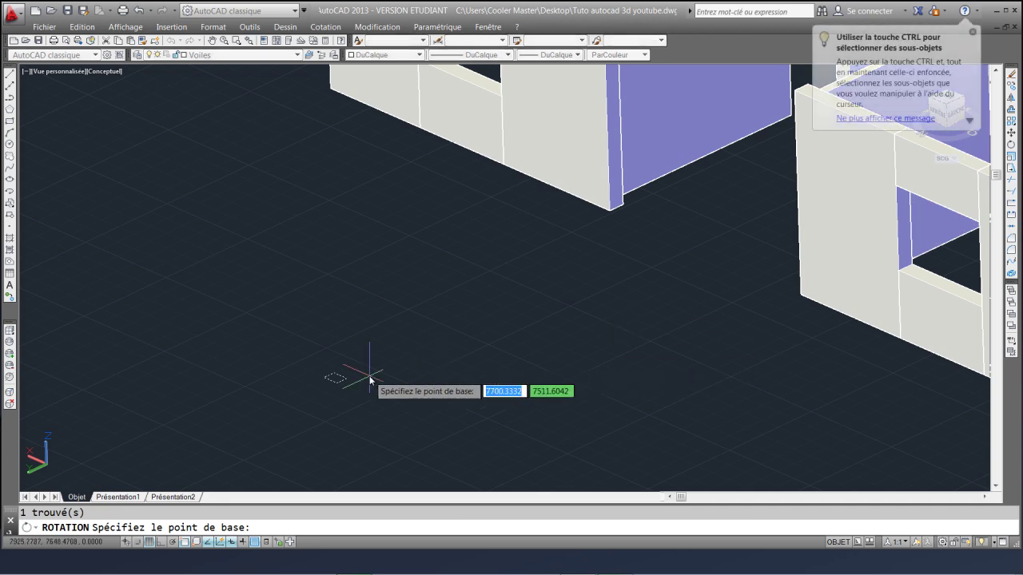
pyautogui.click(450, 369)
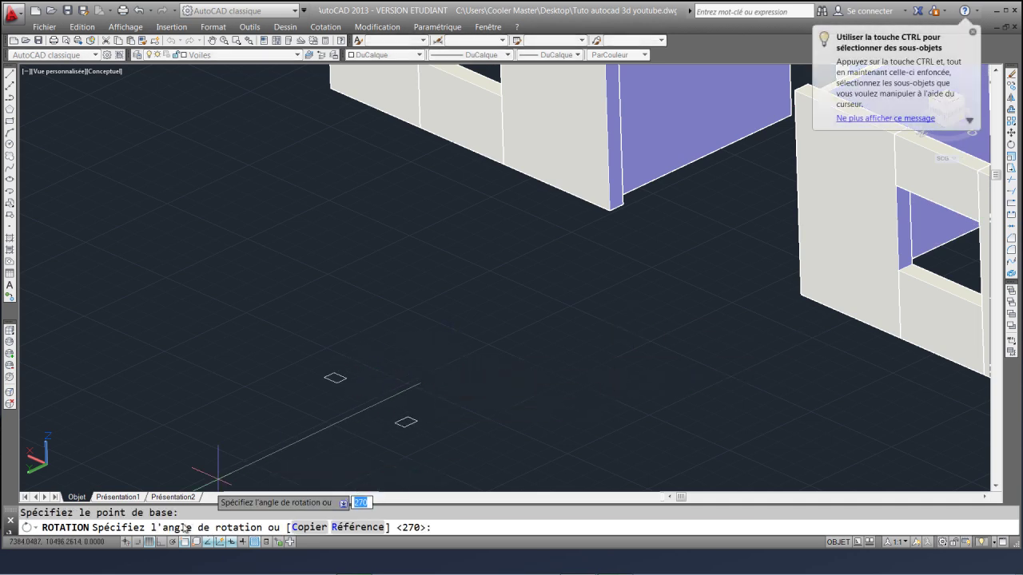
pyautogui.click(540, 354)
pyautogui.moveTo(536, 352); pyautogui.dragTo(541, 377, button='middle')
pyautogui.press('Escape')
# Rotate the rectangle in 3D so it stands upright, parallel to the wall's end face
pyautogui.click(540, 375)
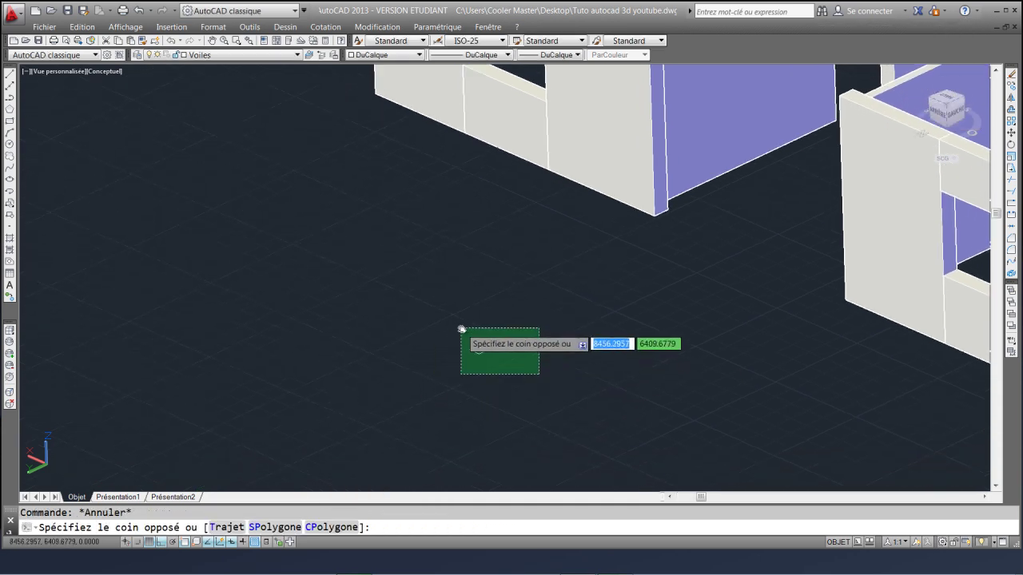
pyautogui.click(453, 326)
pyautogui.click(377, 27)
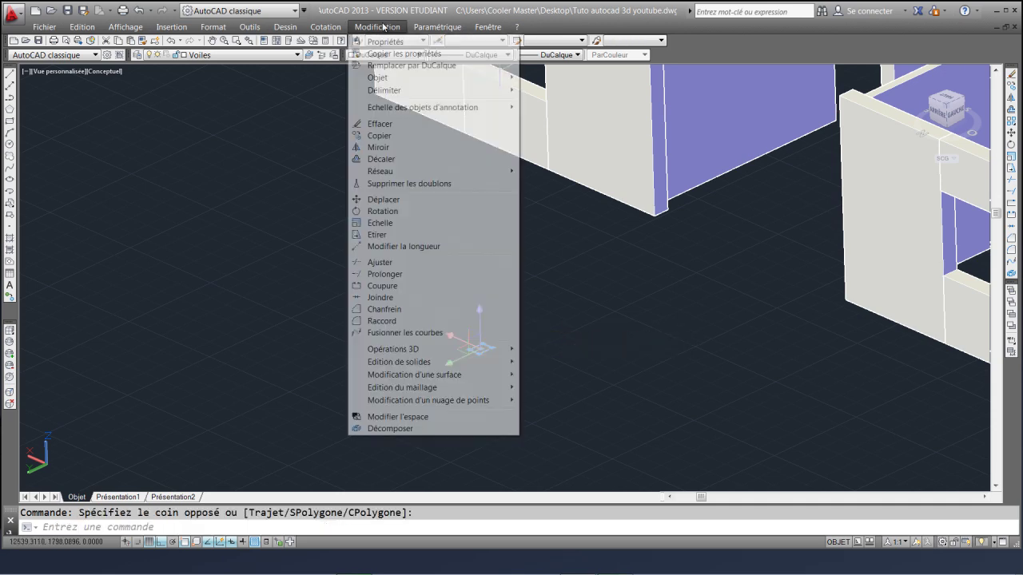
pyautogui.moveTo(469, 352)
pyautogui.click(568, 360)
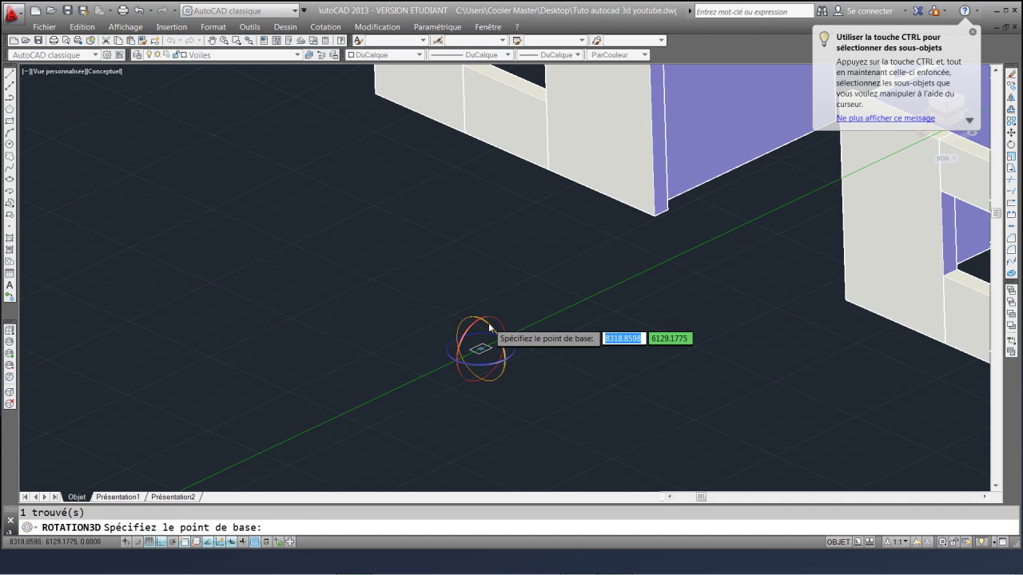
pyautogui.click(488, 323)
pyautogui.press('Escape')
# Move the upright rectangle by its lower corner to the base of the wall end beside the wide opening
pyautogui.click(508, 359)
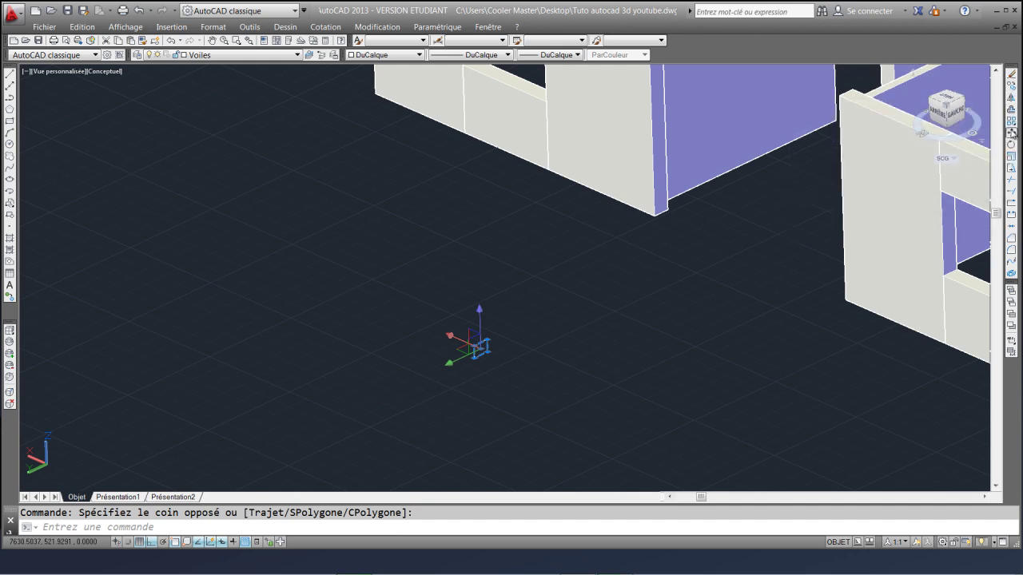
pyautogui.click(1011, 132)
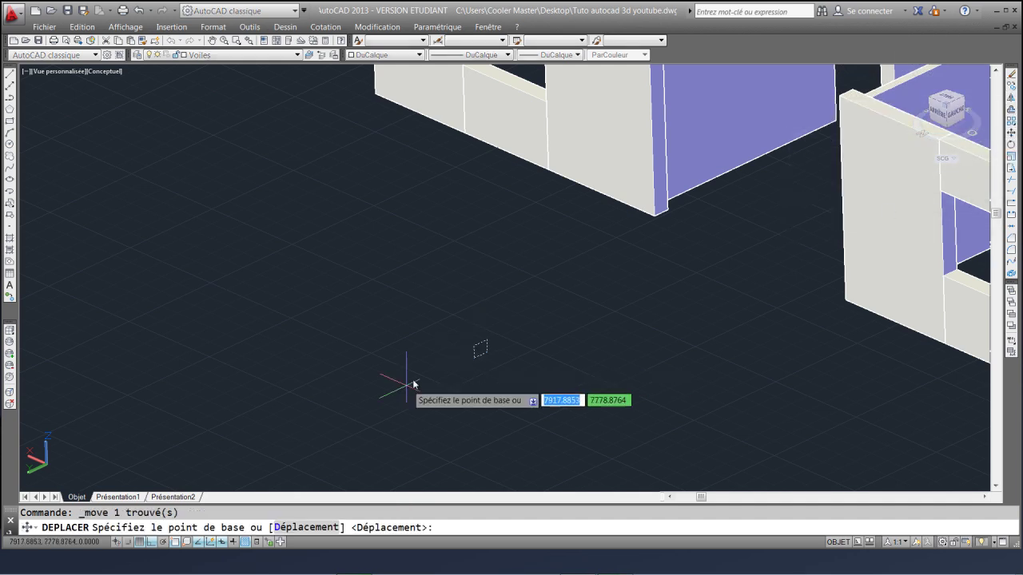
pyautogui.click(477, 353)
pyautogui.click(657, 214)
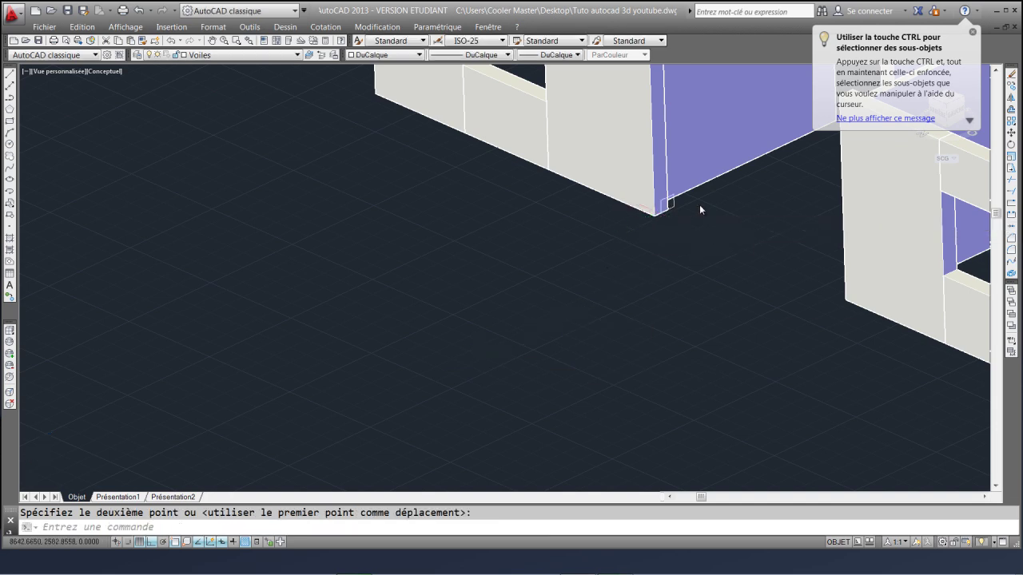
# Move the rectangle again so its lower corner coincides with the bottom outer corner of the wall end
pyautogui.scroll(3, 698, 207)
pyautogui.click(586, 210)
pyautogui.click(621, 243)
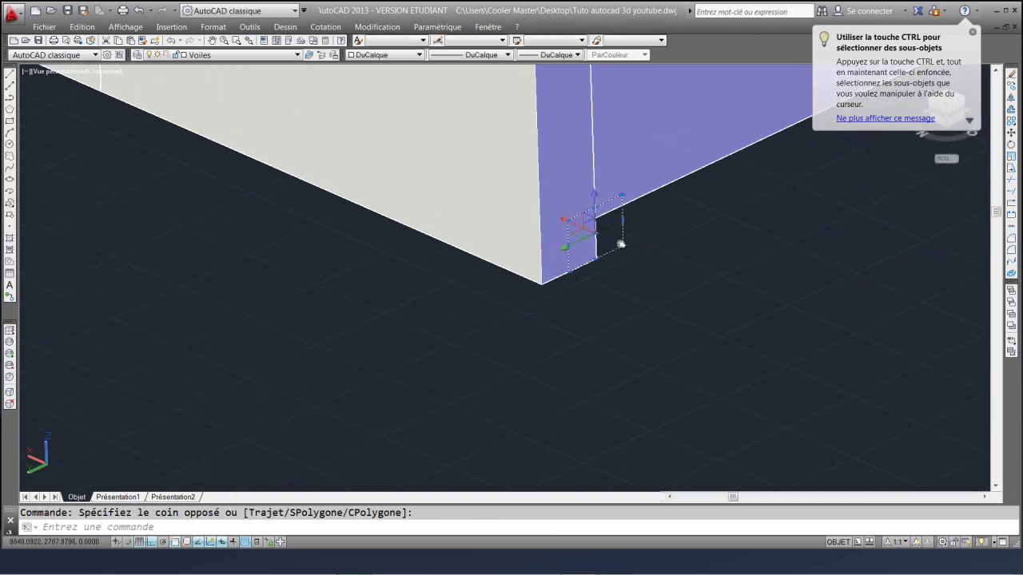
pyautogui.scroll(3, 620, 244)
pyautogui.click(796, 205)
pyautogui.press('m')
pyautogui.press('Return')
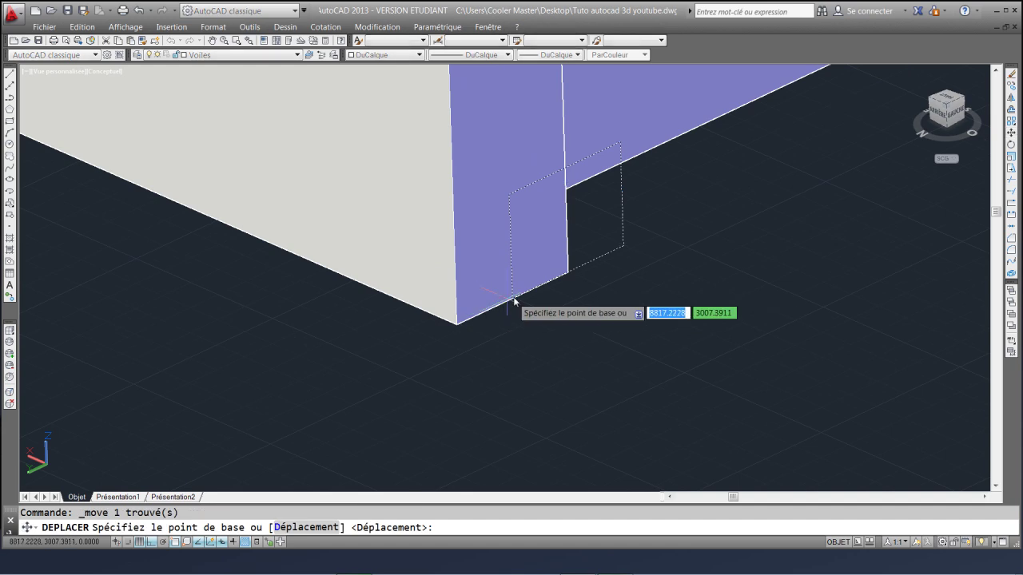
pyautogui.click(458, 323)
pyautogui.press('Escape')
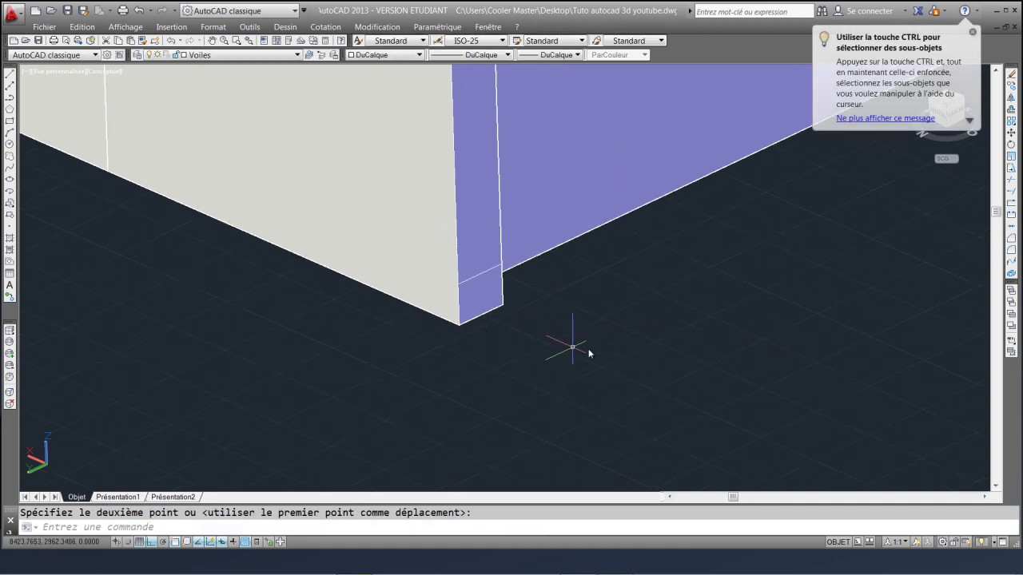
# Close the tip about selecting sub-objects
pyautogui.scroll(-3, 609, 347)
pyautogui.scroll(2, 570, 267)
pyautogui.moveTo(571, 267); pyautogui.dragTo(514, 327, button='middle')
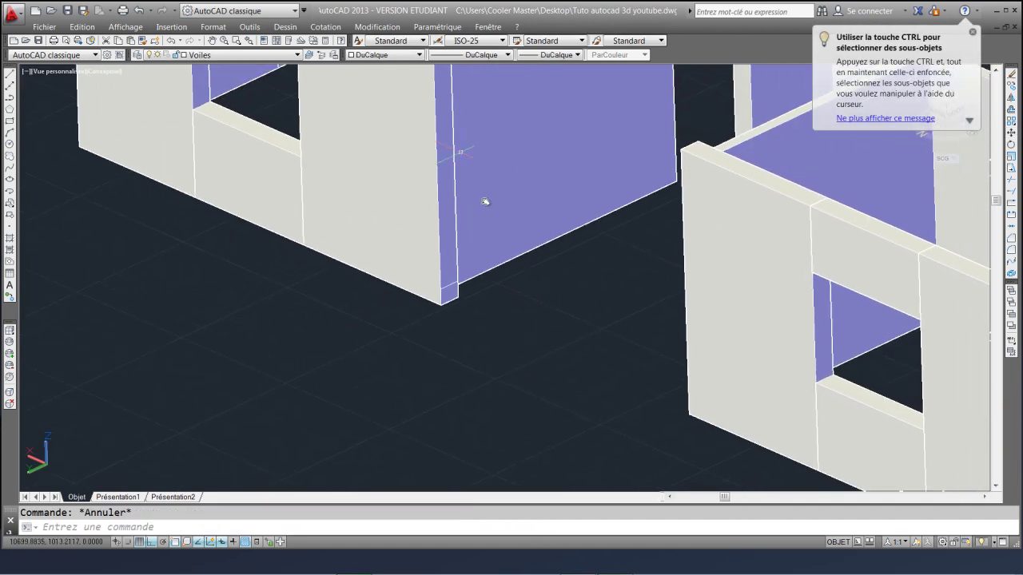
pyautogui.scroll(-2, 520, 223)
pyautogui.scroll(1, 464, 155)
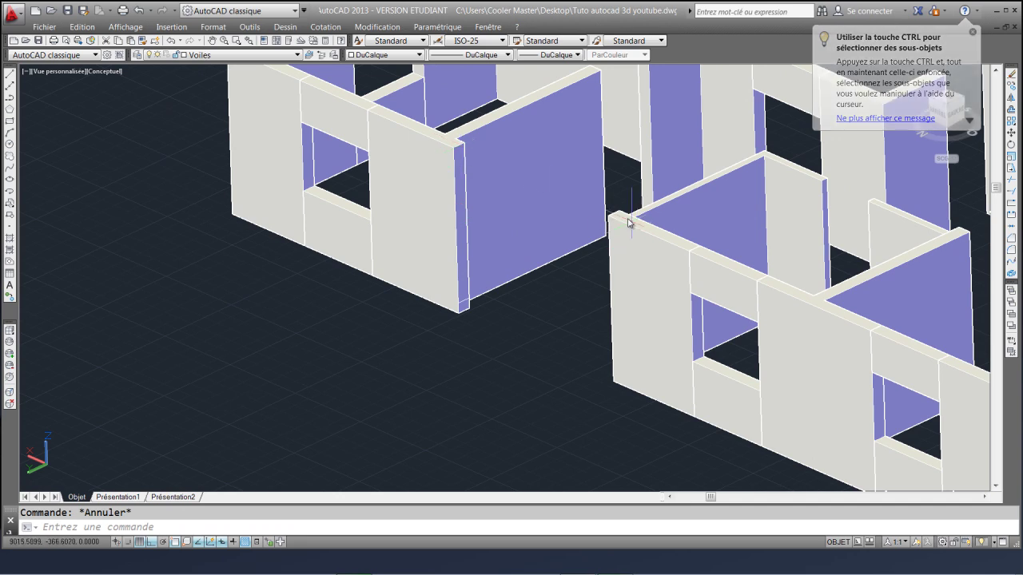
pyautogui.click(973, 32)
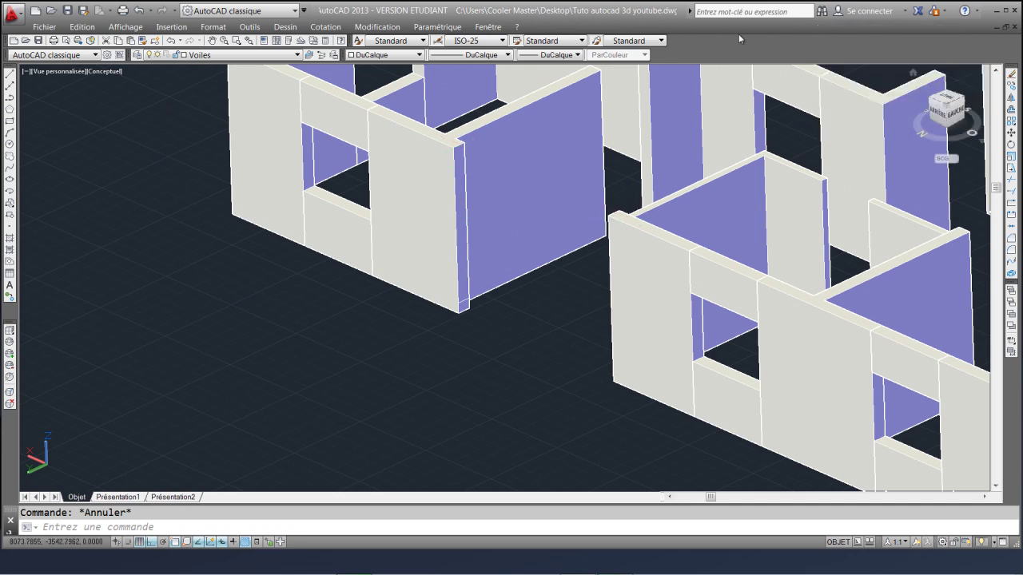
# In the top view, place a linear dimension across the wide facade opening between its two outer wall corners
pyautogui.click(949, 99)
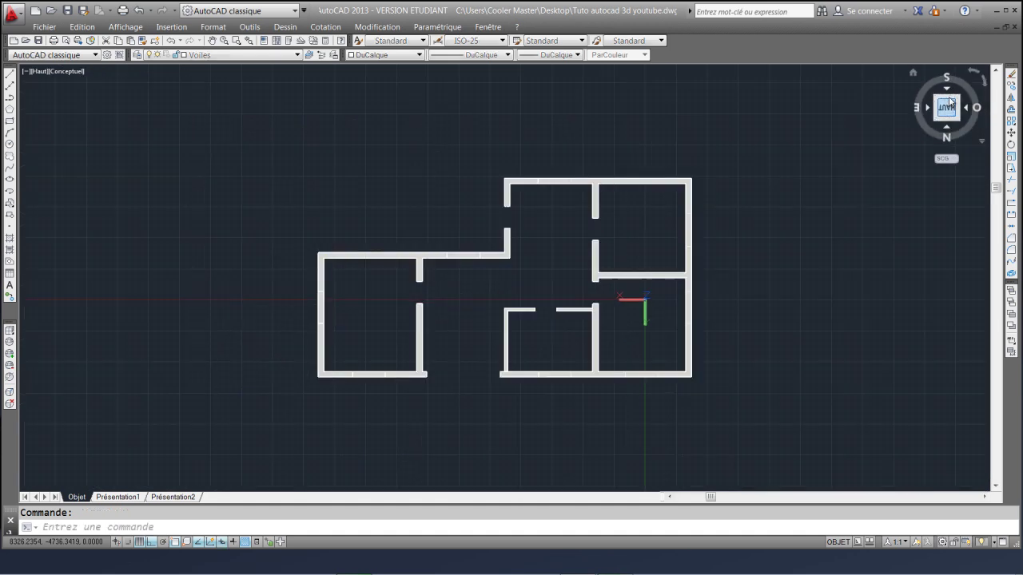
pyautogui.click(961, 104)
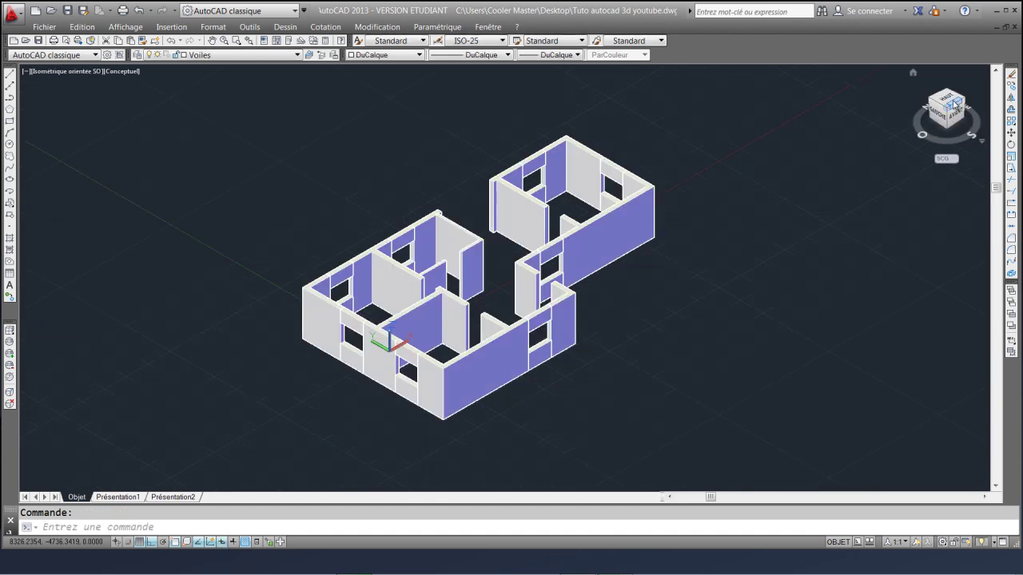
pyautogui.click(947, 99)
pyautogui.scroll(6, 532, 167)
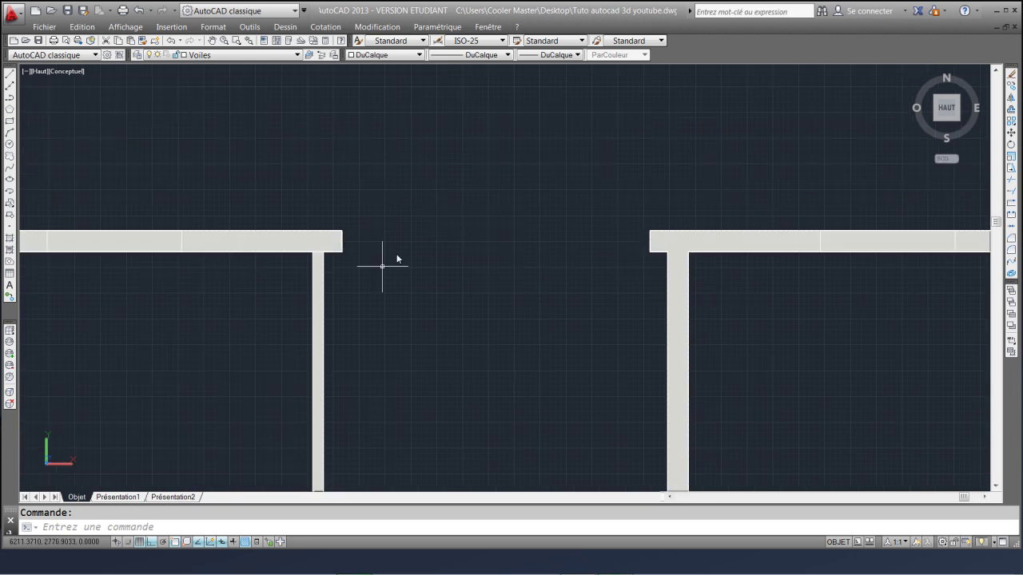
pyautogui.click(326, 27)
pyautogui.click(334, 57)
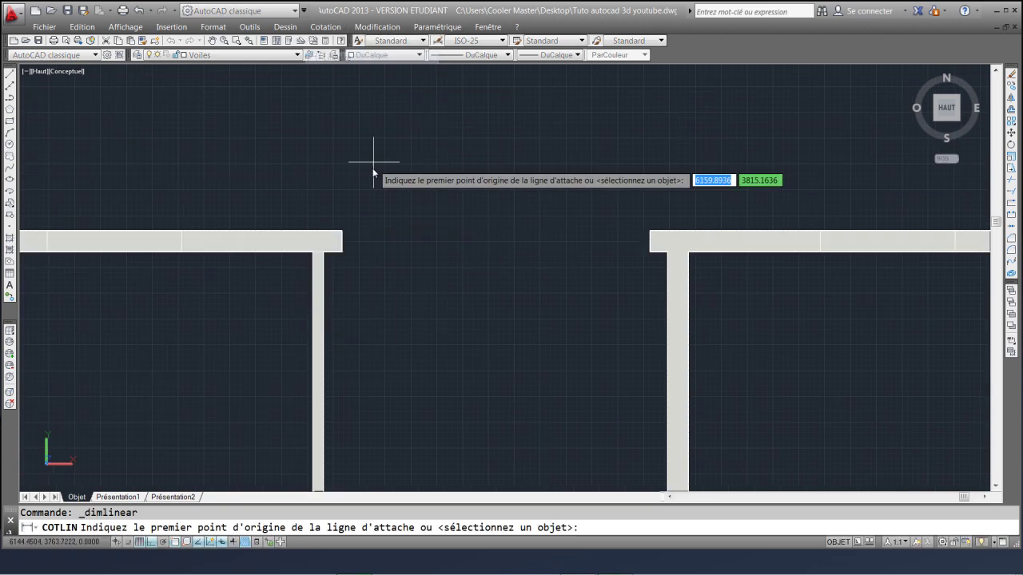
pyautogui.click(341, 233)
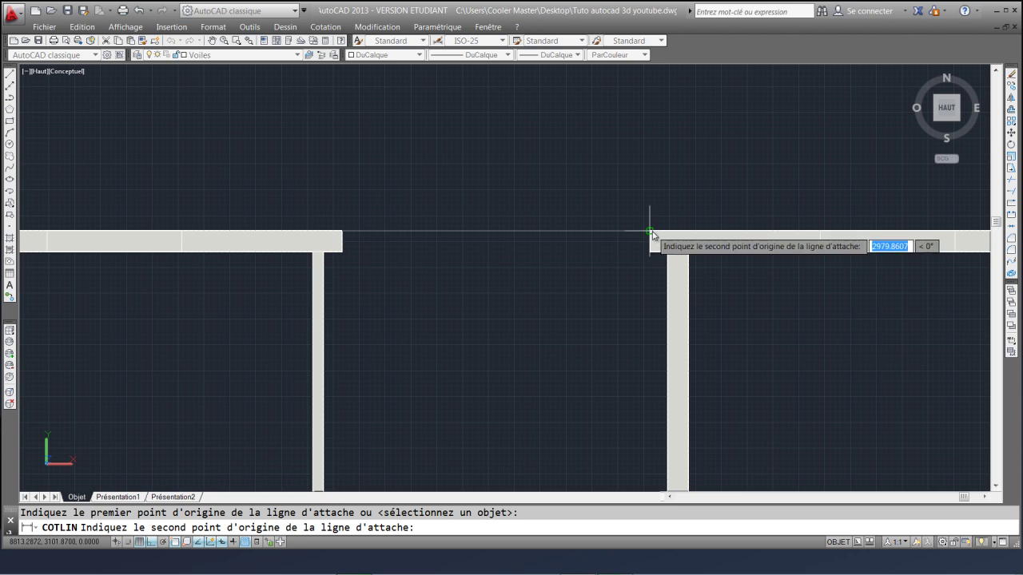
pyautogui.click(652, 233)
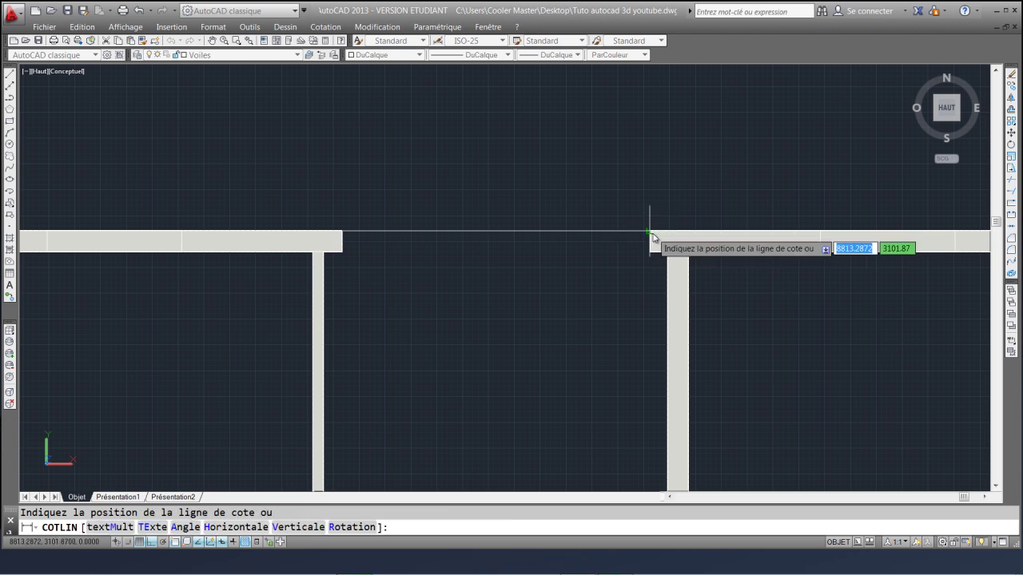
pyautogui.click(627, 199)
pyautogui.scroll(5, 495, 200)
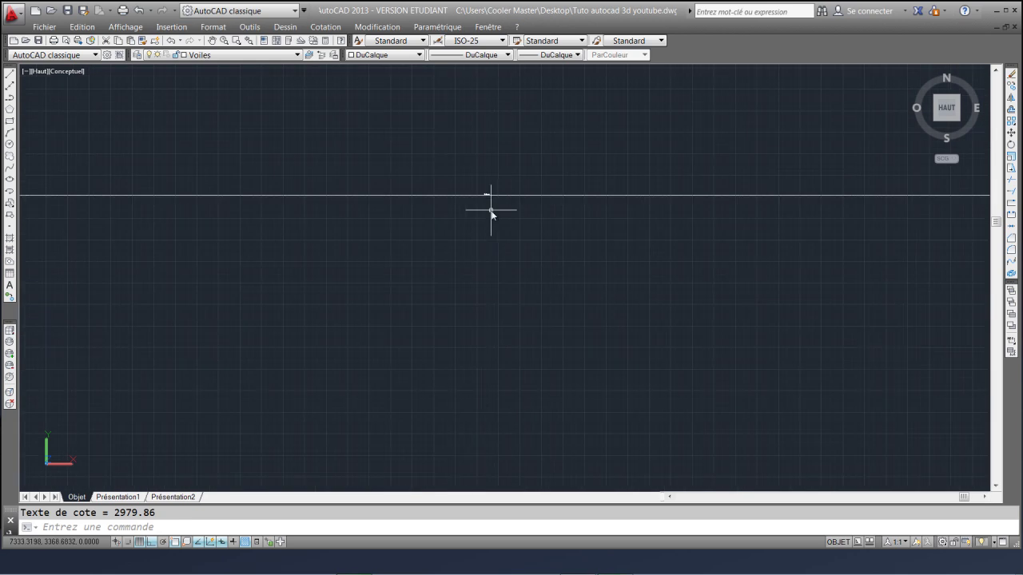
# Read the linear dimension placed across the wide facade opening
pyautogui.scroll(-3, 489, 210)
pyautogui.scroll(5, 492, 210)
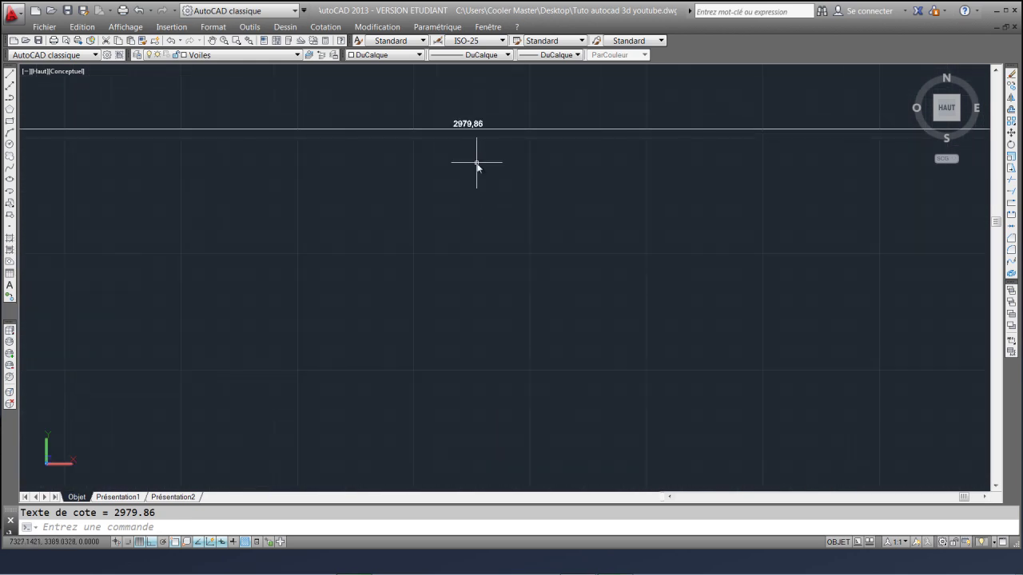
pyautogui.scroll(-3, 476, 165)
pyautogui.scroll(5, 509, 181)
pyautogui.moveTo(434, 132); pyautogui.dragTo(484, 228, button='middle')
pyautogui.scroll(3, 484, 227)
pyautogui.scroll(-5, 438, 256)
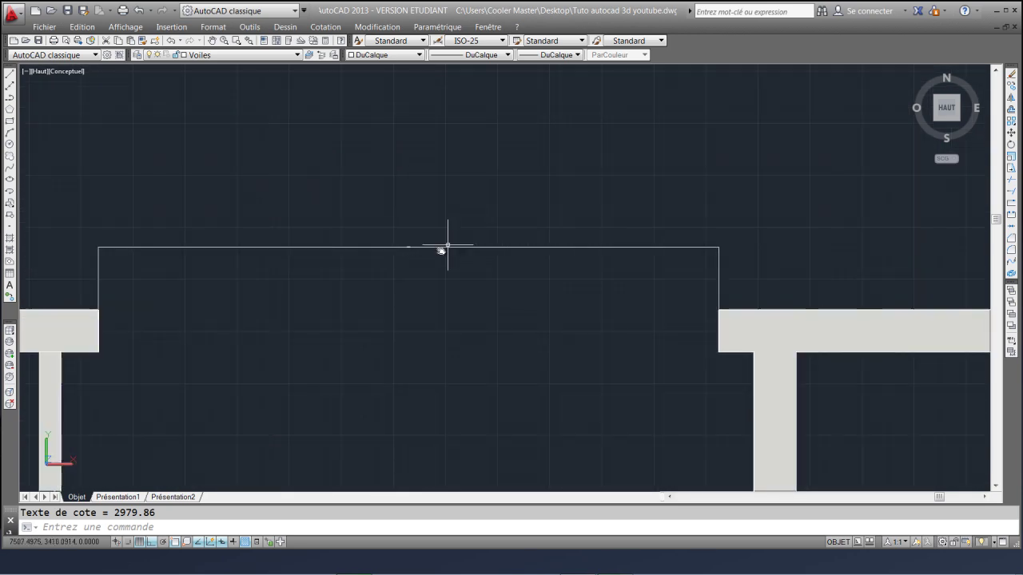
pyautogui.scroll(-3, 472, 242)
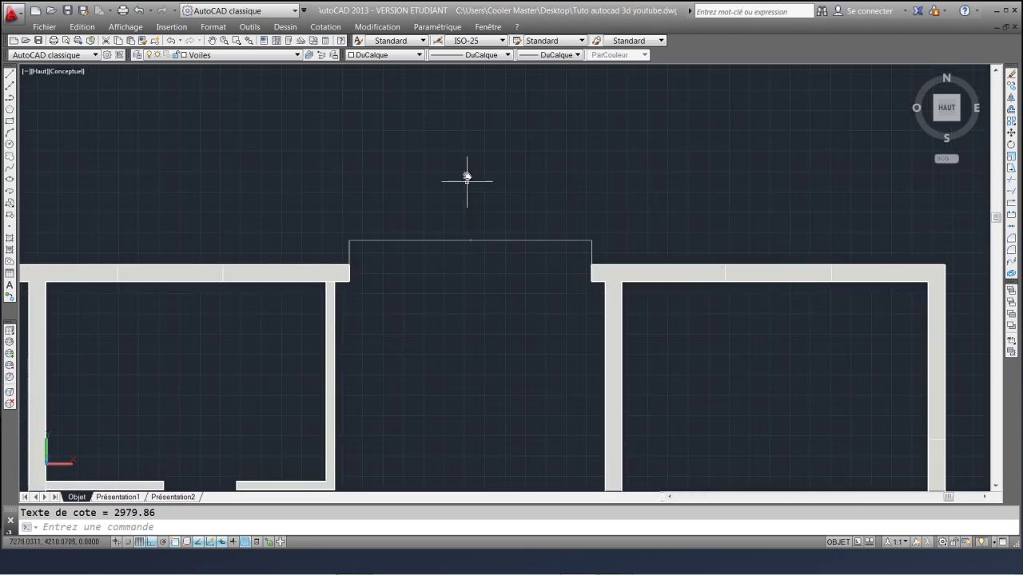
# Modify the ISO-25 dimension style so its overall scale for dimension features is 80
pyautogui.click(374, 28)
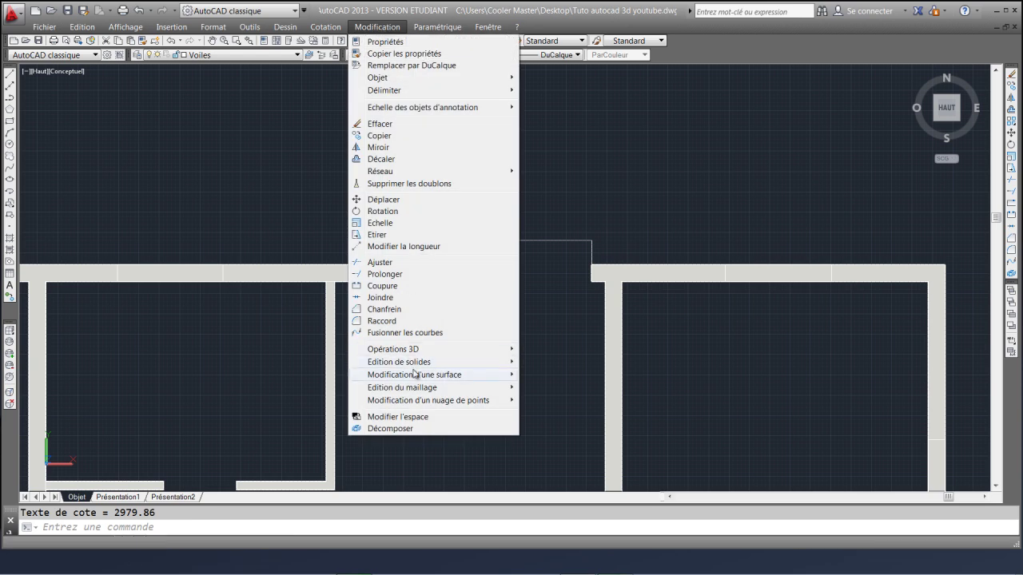
pyautogui.moveTo(325, 26)
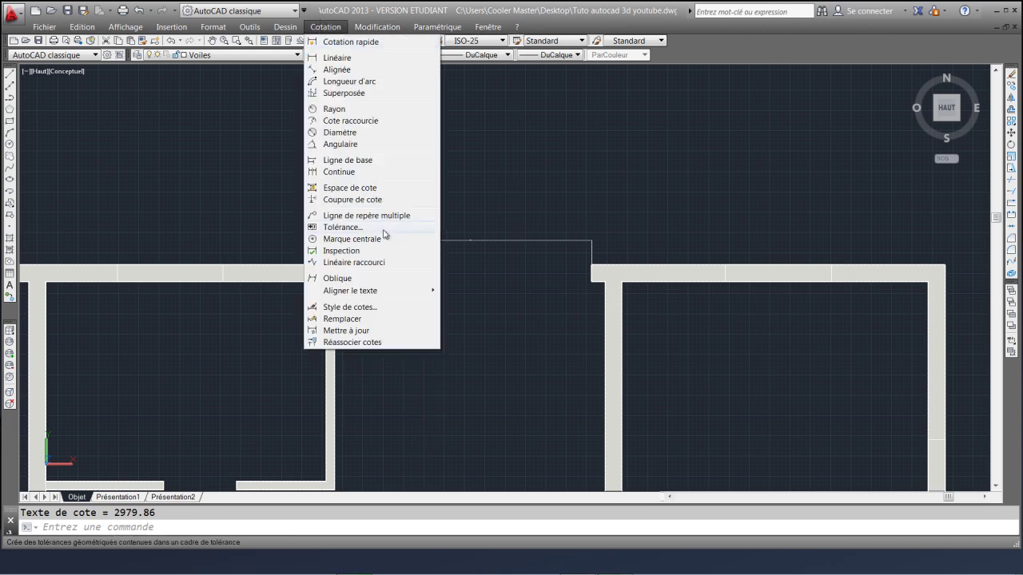
pyautogui.click(380, 309)
pyautogui.click(648, 254)
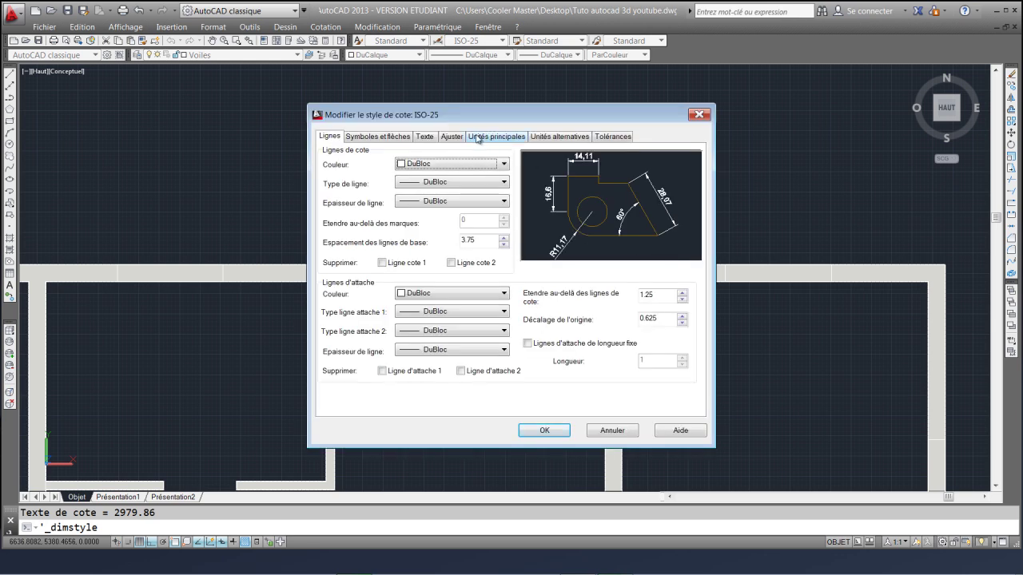
pyautogui.click(451, 136)
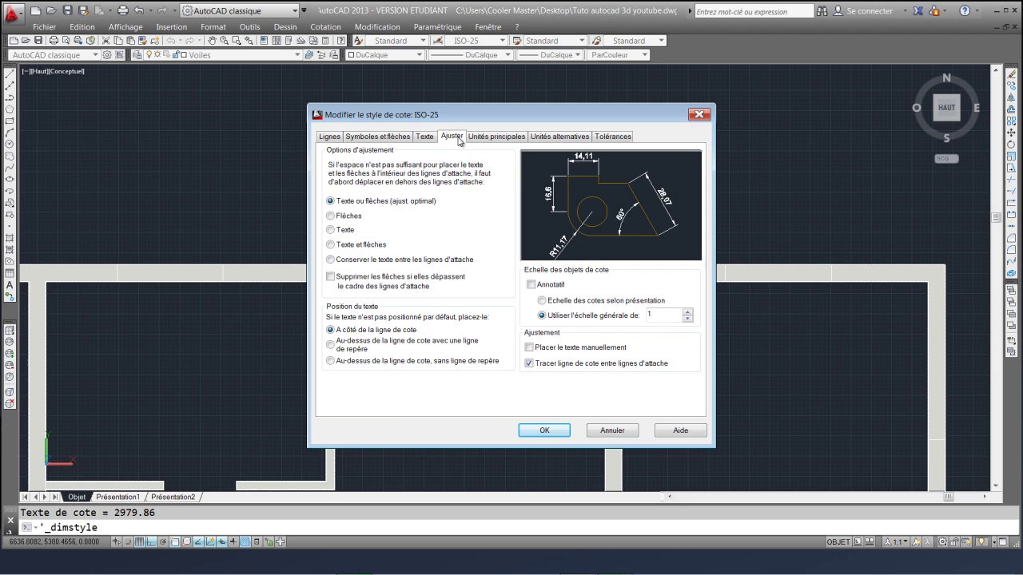
pyautogui.click(632, 317)
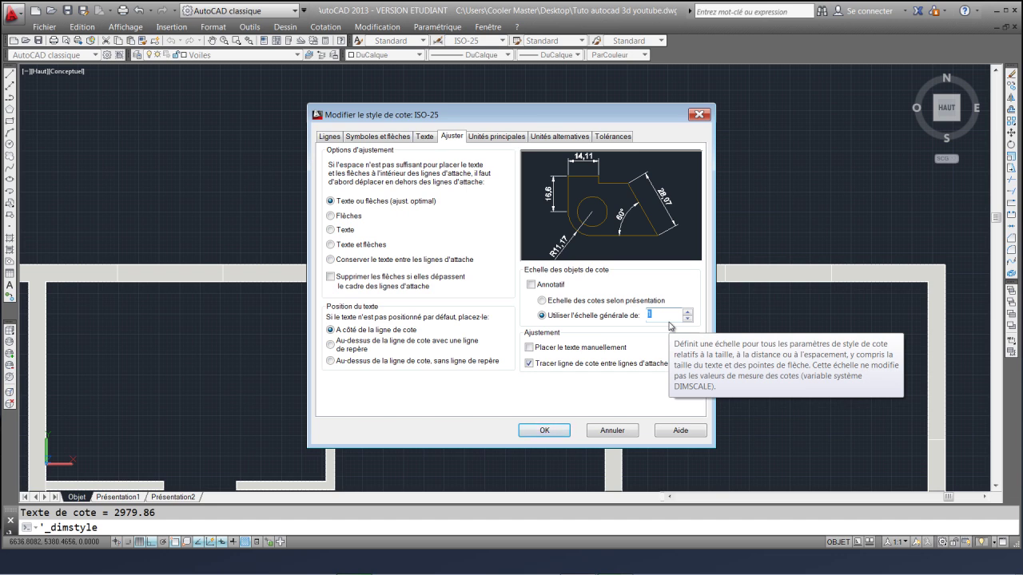
pyautogui.write('80')
pyautogui.click(563, 433)
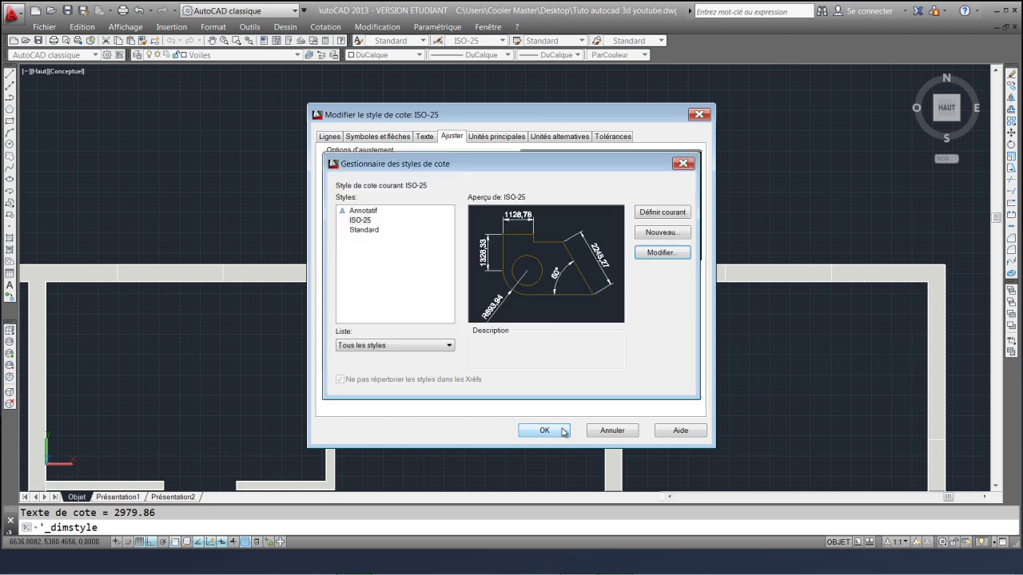
pyautogui.click(596, 380)
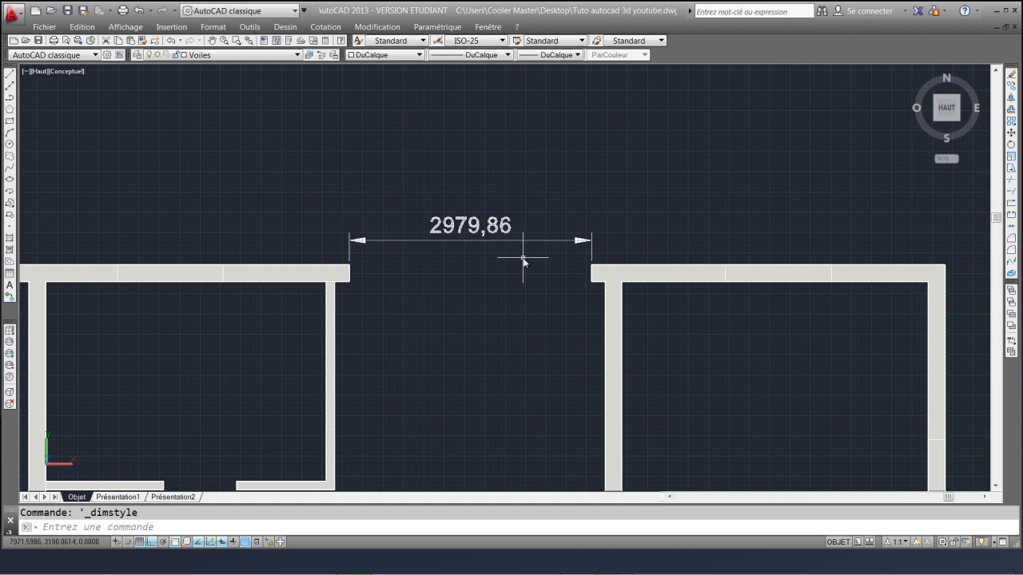
pyautogui.scroll(-5, 523, 260)
pyautogui.scroll(6, 500, 255)
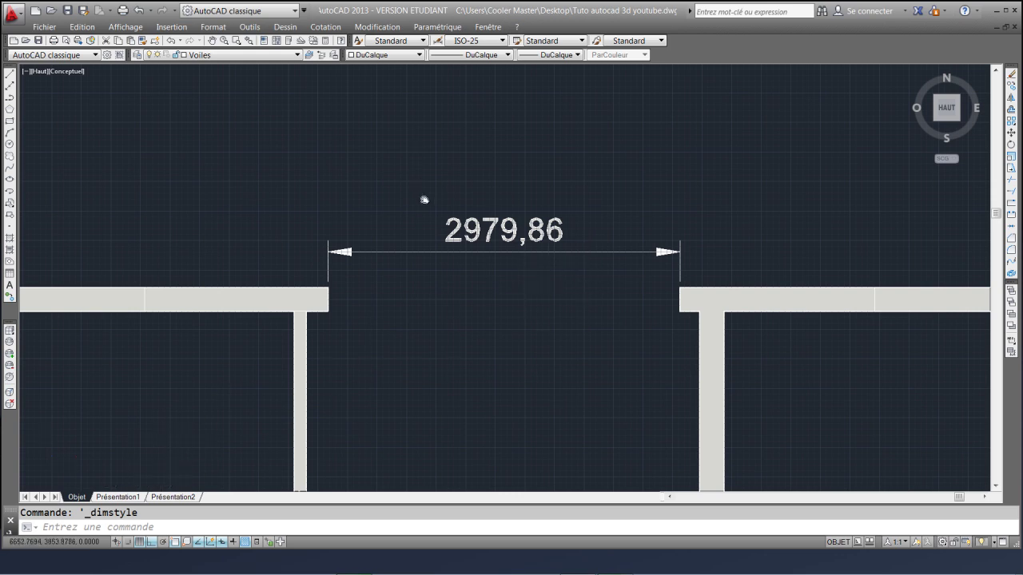
pyautogui.scroll(-2, 421, 178)
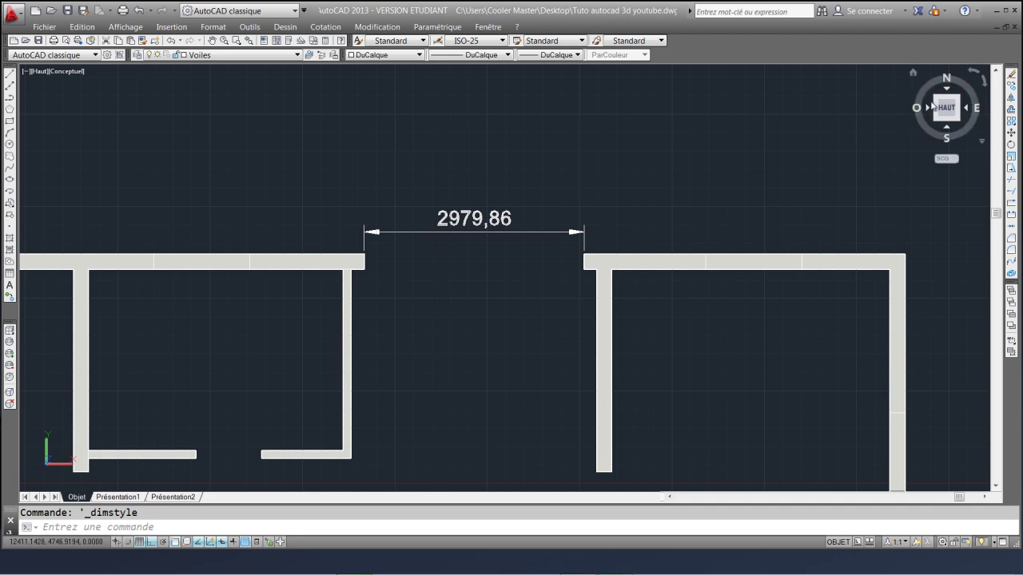
# In the north-west isometric view, extrude the rectangle at the wall end's base by 2980 across the wide facade opening
pyautogui.click(935, 97)
pyautogui.scroll(3, 405, 238)
pyautogui.moveTo(405, 239); pyautogui.dragTo(514, 269, button='middle')
pyautogui.scroll(2, 407, 172)
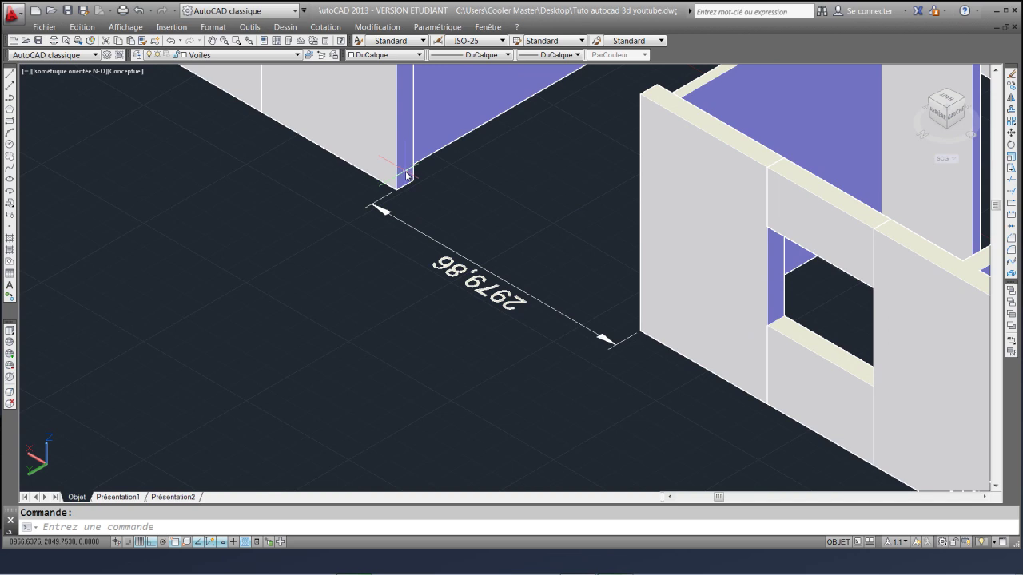
pyautogui.scroll(3, 406, 176)
pyautogui.scroll(-2, 433, 200)
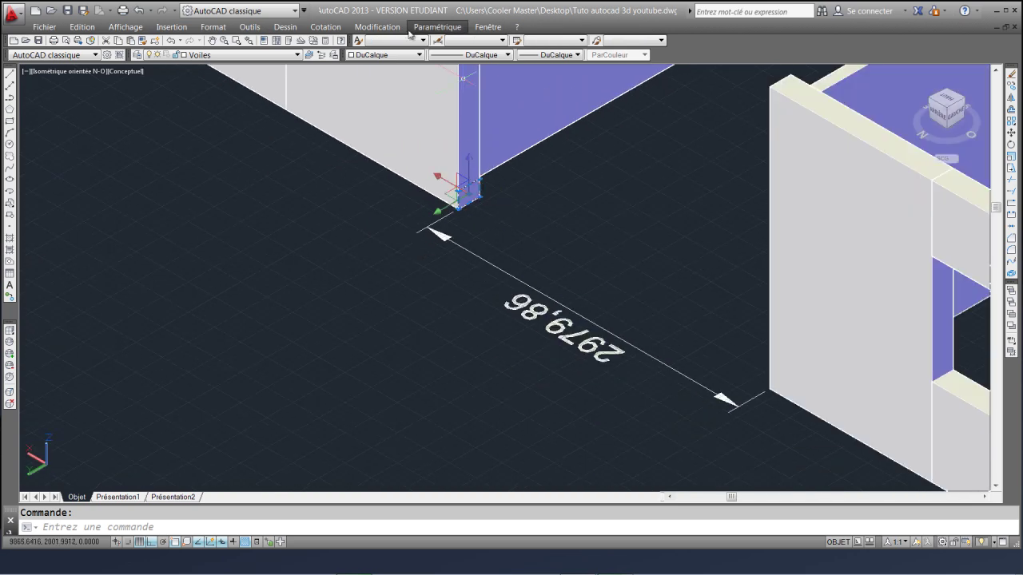
pyautogui.click(325, 26)
pyautogui.moveTo(375, 29)
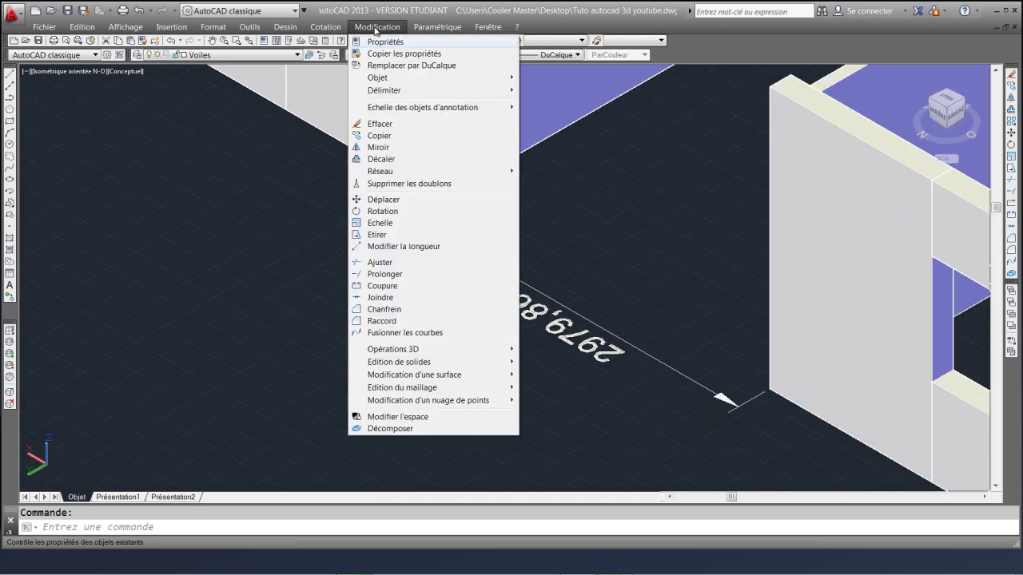
pyautogui.moveTo(399, 349)
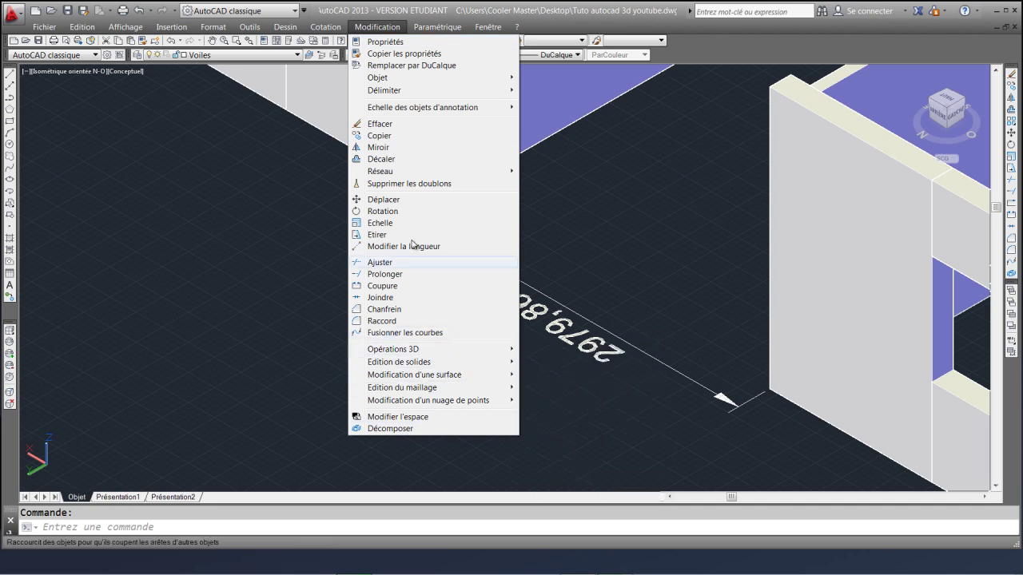
pyautogui.moveTo(304, 37)
pyautogui.moveTo(327, 50)
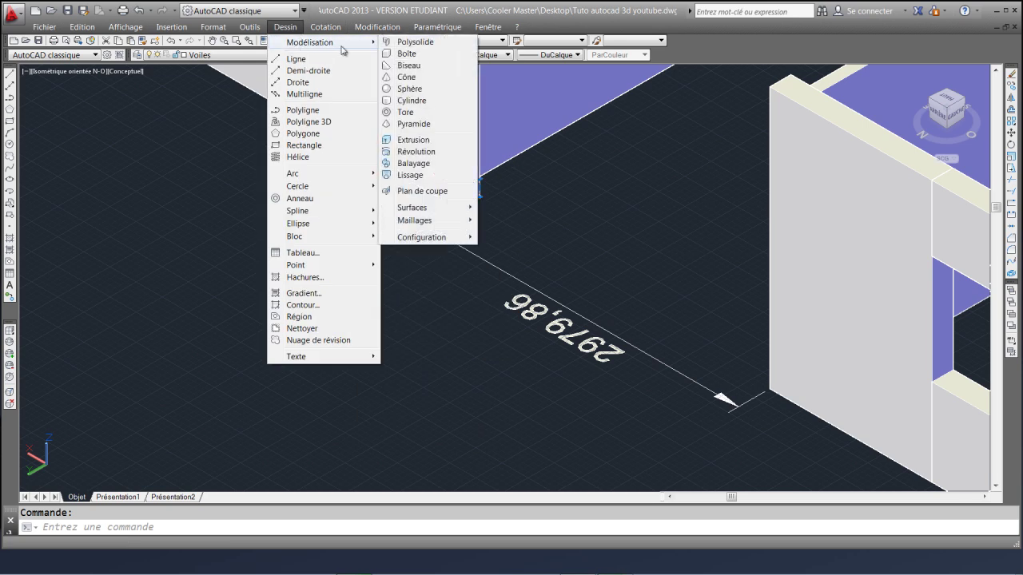
pyautogui.click(435, 142)
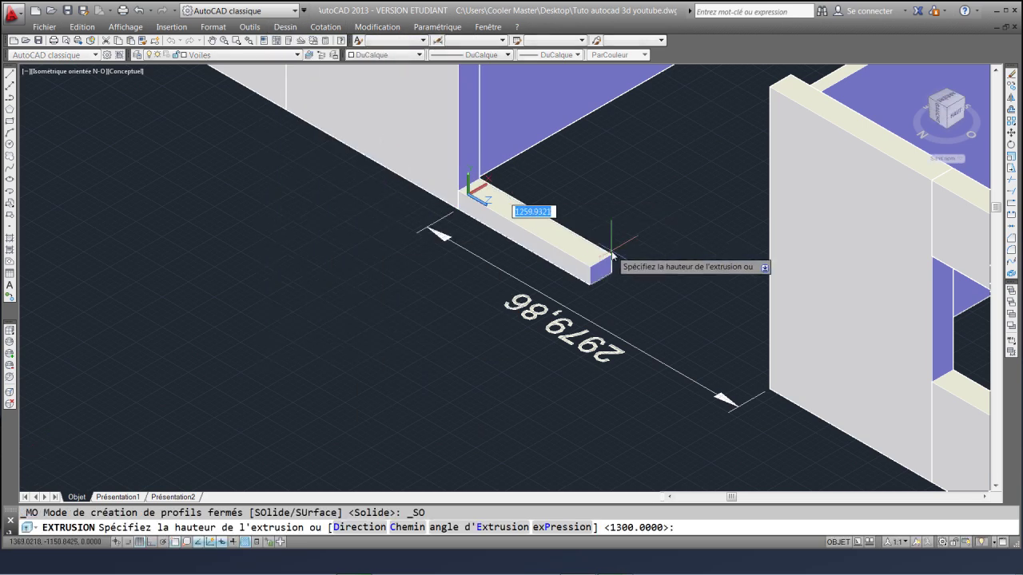
pyautogui.write('2980')
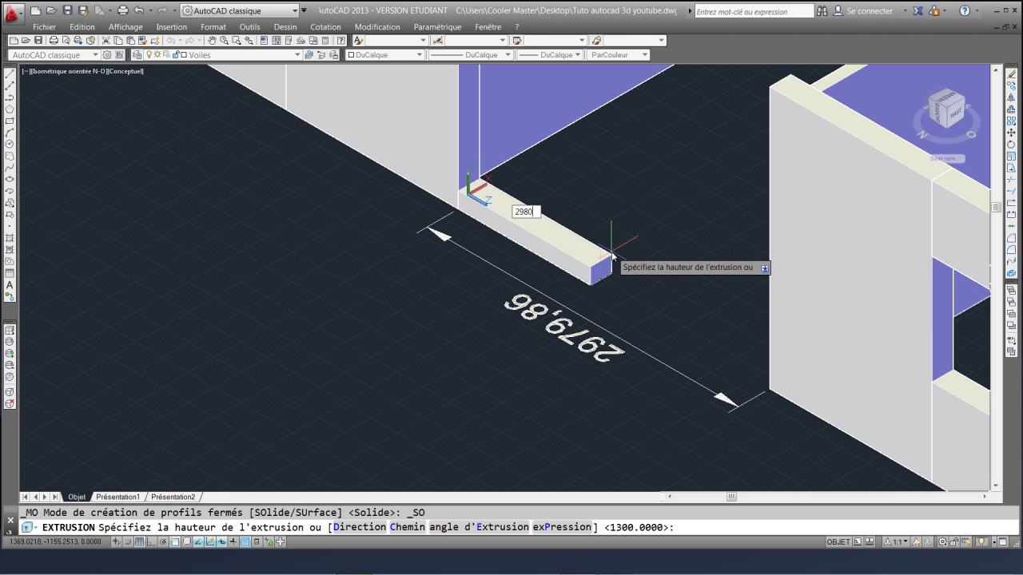
pyautogui.press('Return')
pyautogui.press('Escape')
pyautogui.scroll(-2, 517, 337)
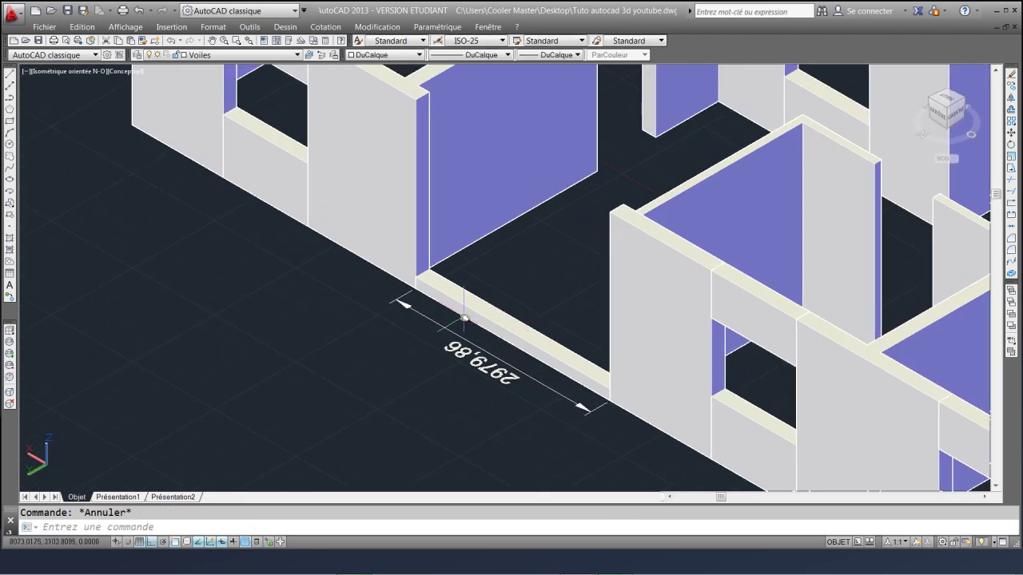
# Examine the extruded base strip across the wide opening and the lintel above the neighbouring window
pyautogui.click(483, 319)
pyautogui.moveTo(550, 357); pyautogui.dragTo(521, 361, button='middle')
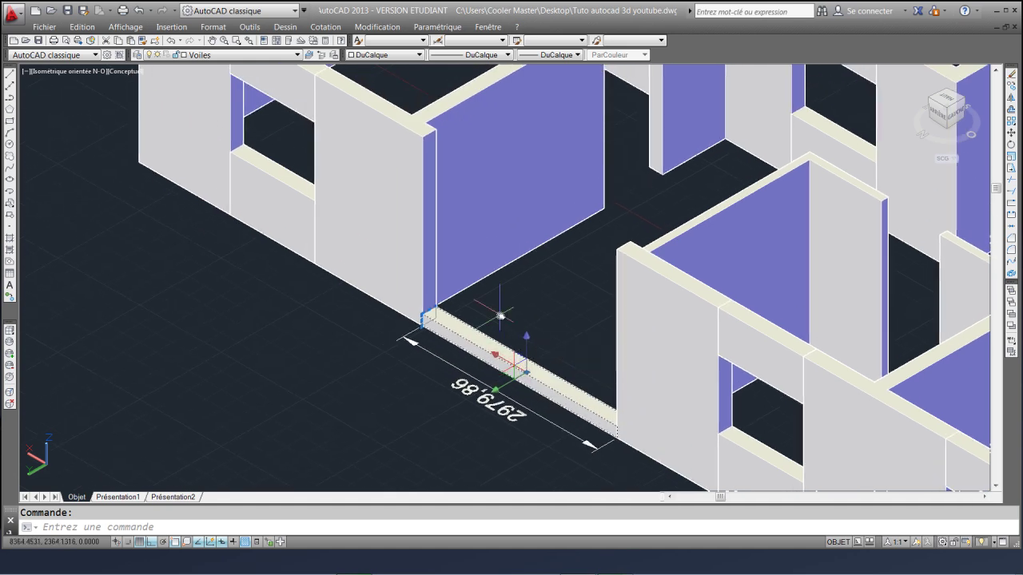
pyautogui.press('Escape')
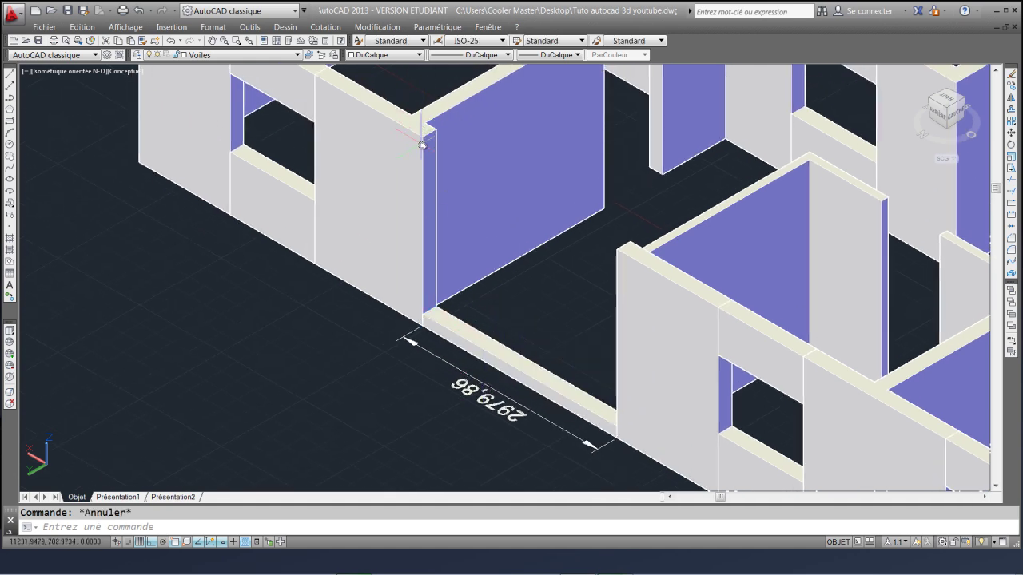
pyautogui.moveTo(414, 153); pyautogui.dragTo(346, 157, button='middle')
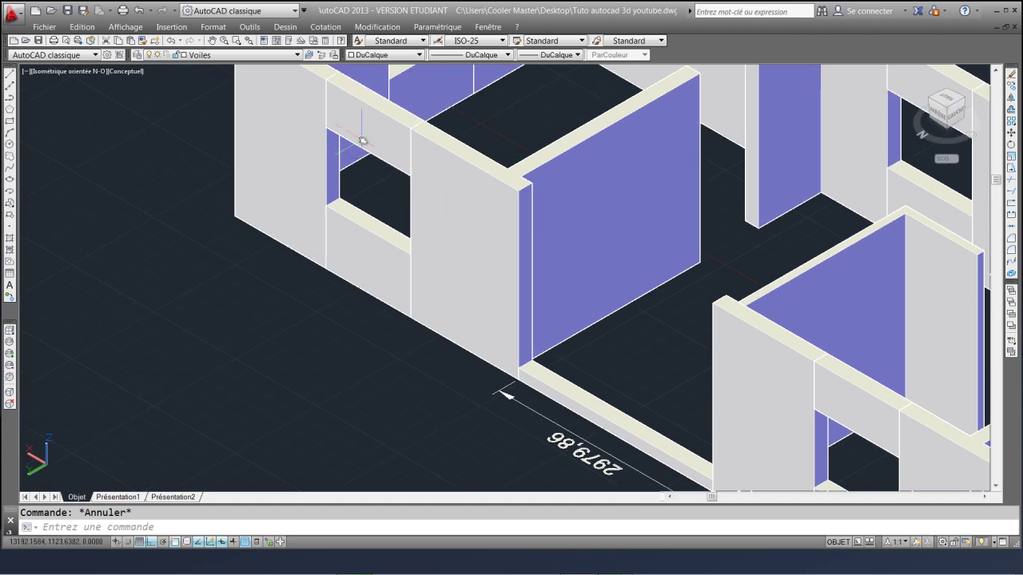
pyautogui.click(363, 140)
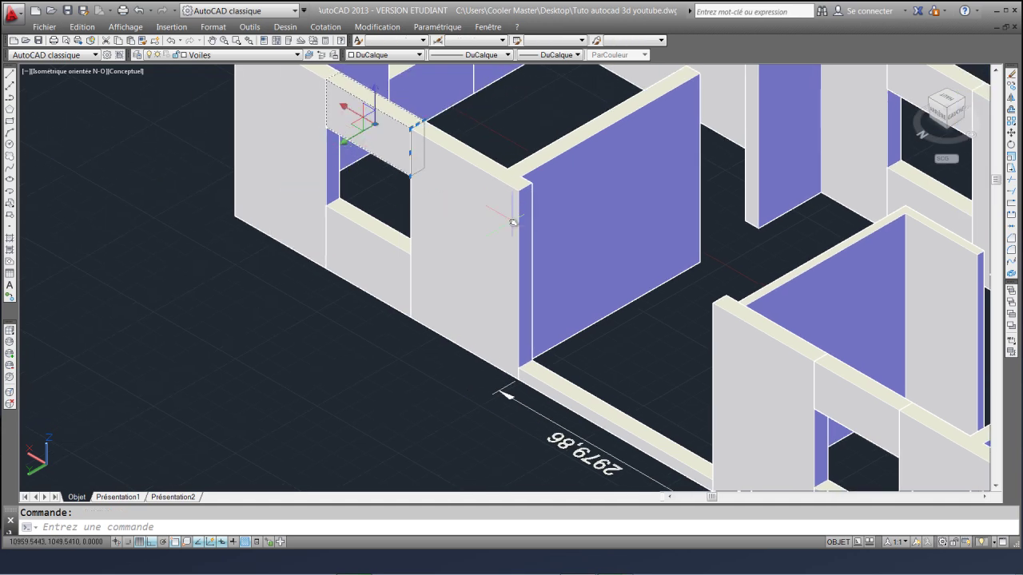
pyautogui.scroll(2, 407, 215)
pyautogui.scroll(-1, 436, 184)
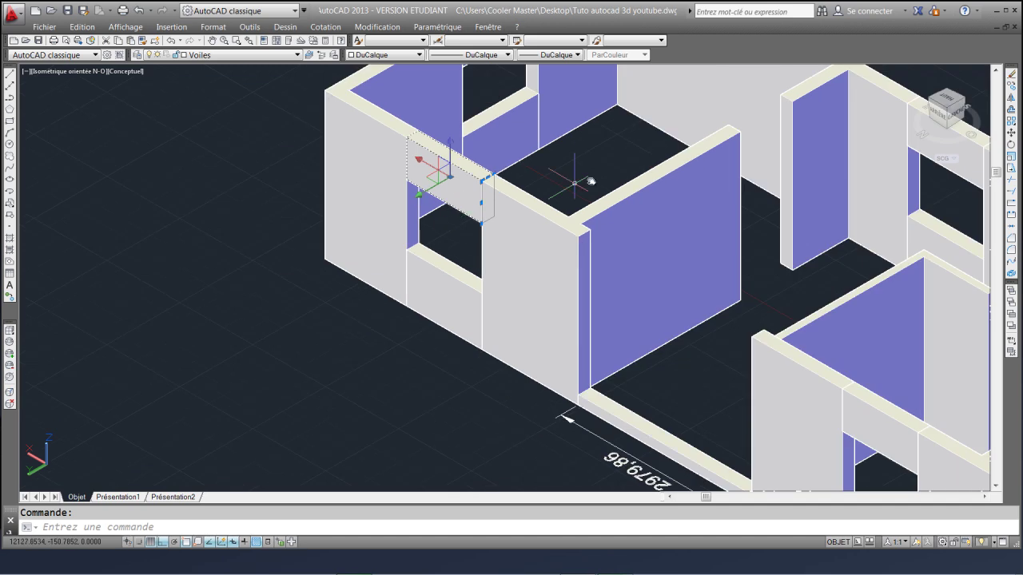
pyautogui.scroll(1, 427, 184)
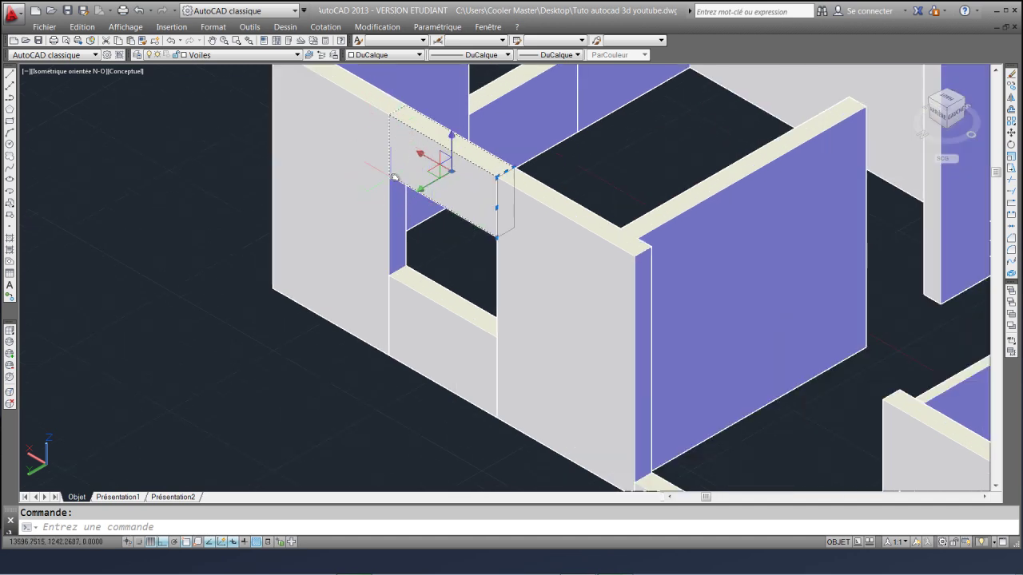
pyautogui.moveTo(520, 261); pyautogui.dragTo(506, 239, button='middle')
pyautogui.press('Escape')
# Draw a vertical line along the window lintel's outer front edge, from its upper corner to its lower corner
pyautogui.moveTo(354, 142); pyautogui.dragTo(376, 192, button='middle')
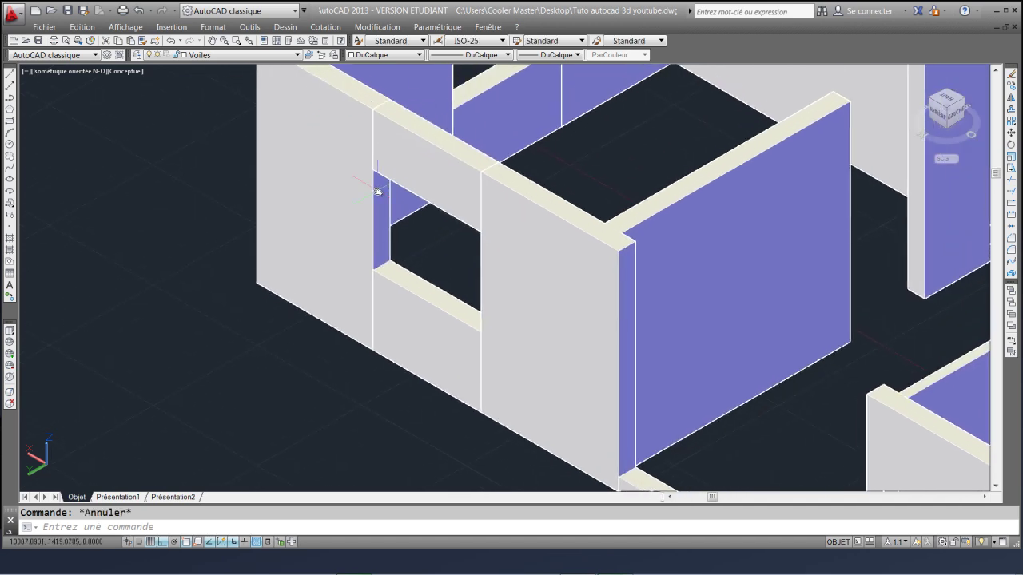
pyautogui.click(9, 77)
pyautogui.click(372, 111)
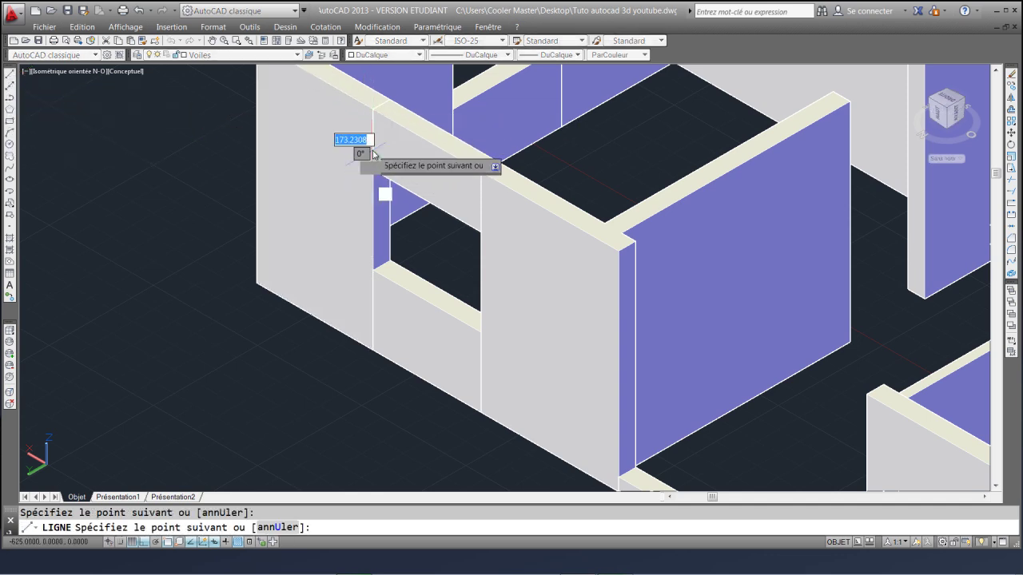
pyautogui.click(373, 150)
pyautogui.scroll(2, 371, 144)
pyautogui.press('Escape')
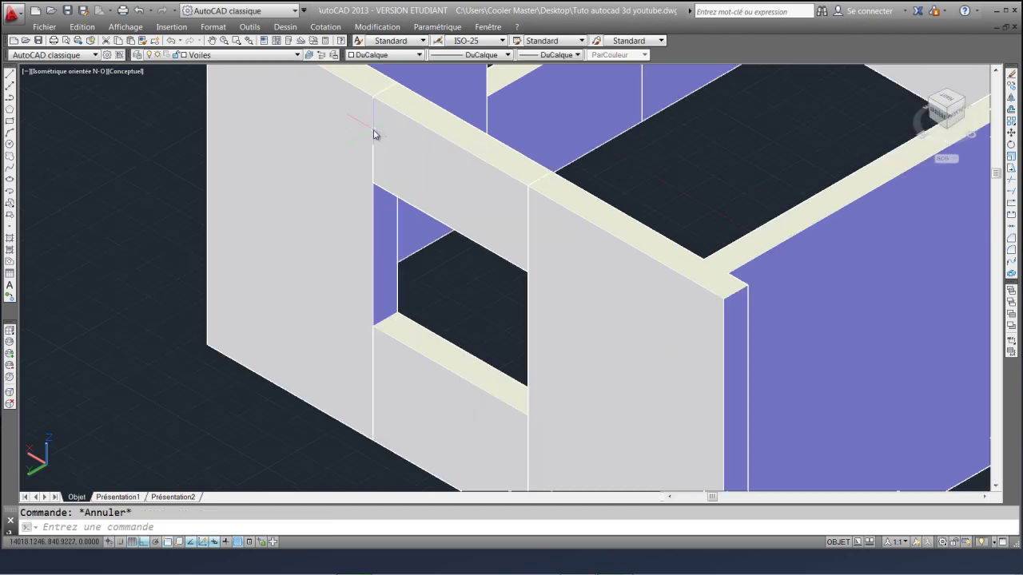
# Move the window lintel out of its opening to a free spot in front of the facade, exposing the line
pyautogui.moveTo(377, 137); pyautogui.dragTo(410, 196, button='middle')
pyautogui.click(439, 199)
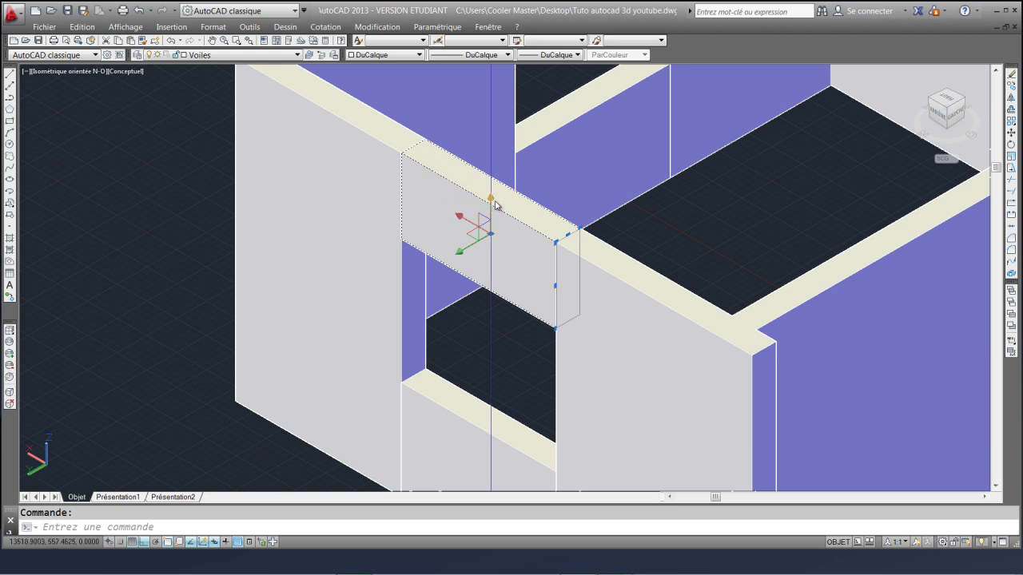
pyautogui.click(1011, 137)
pyautogui.click(622, 223)
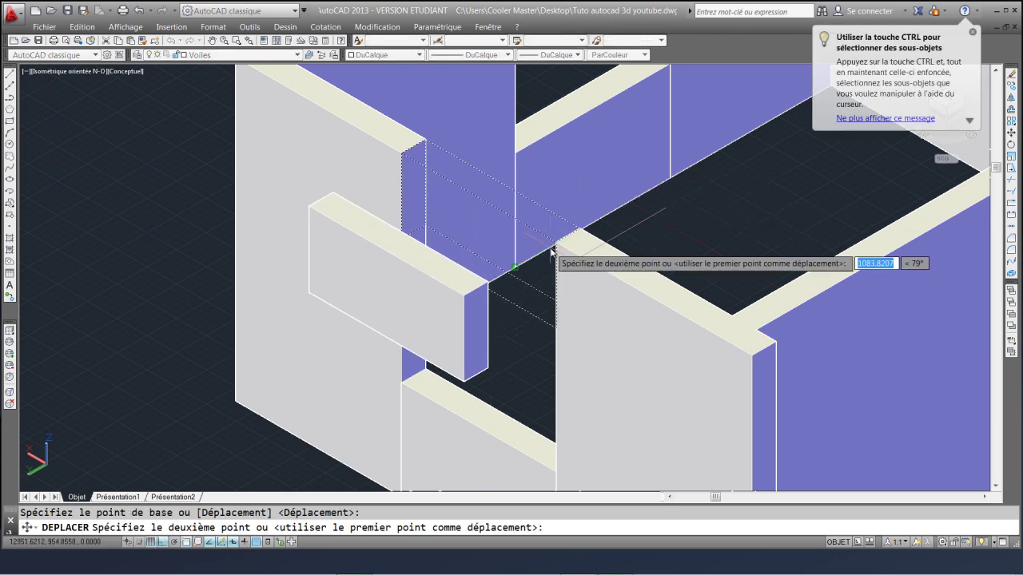
pyautogui.click(423, 216)
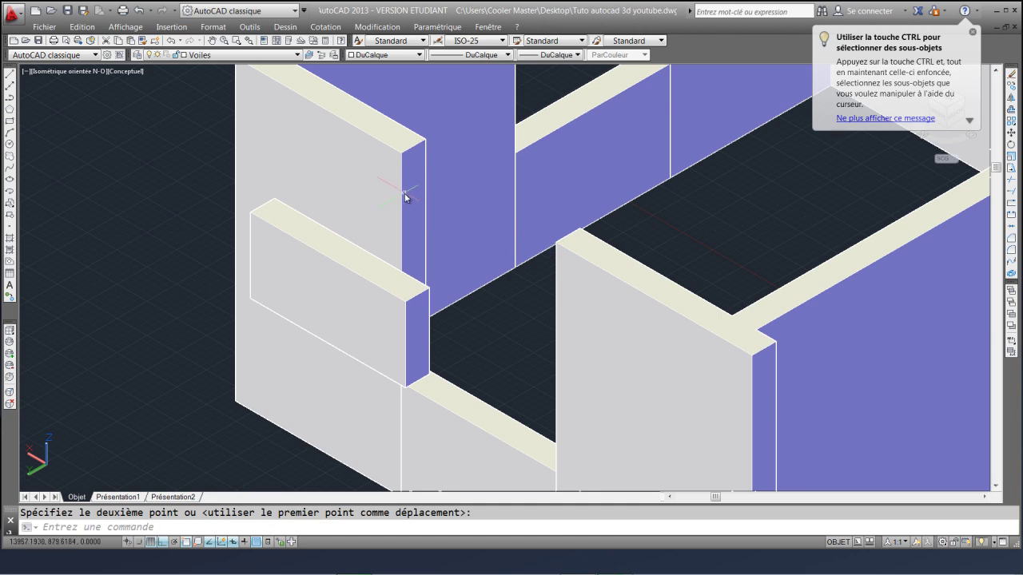
pyautogui.click(404, 197)
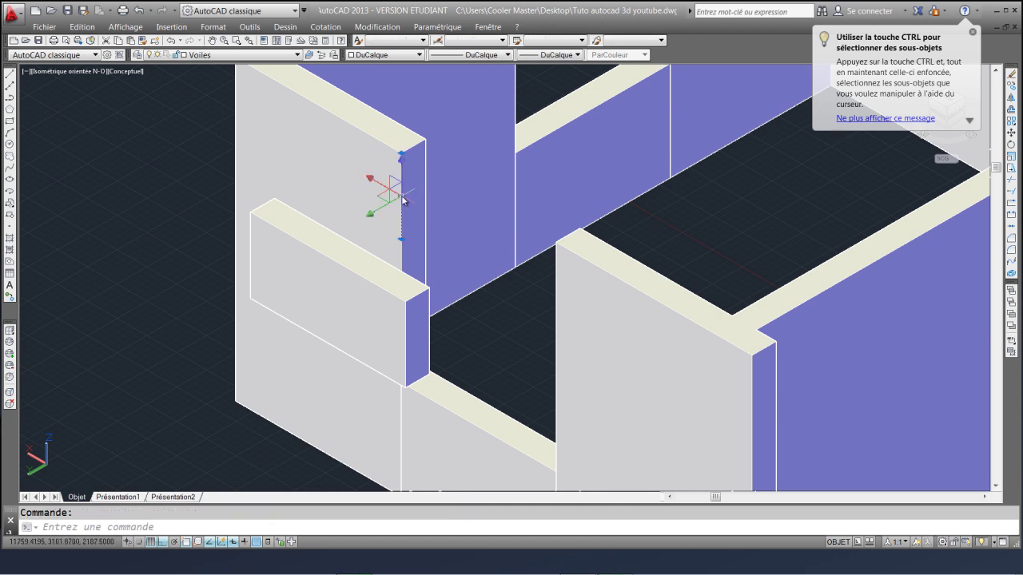
pyautogui.click(1012, 85)
pyautogui.press('Escape')
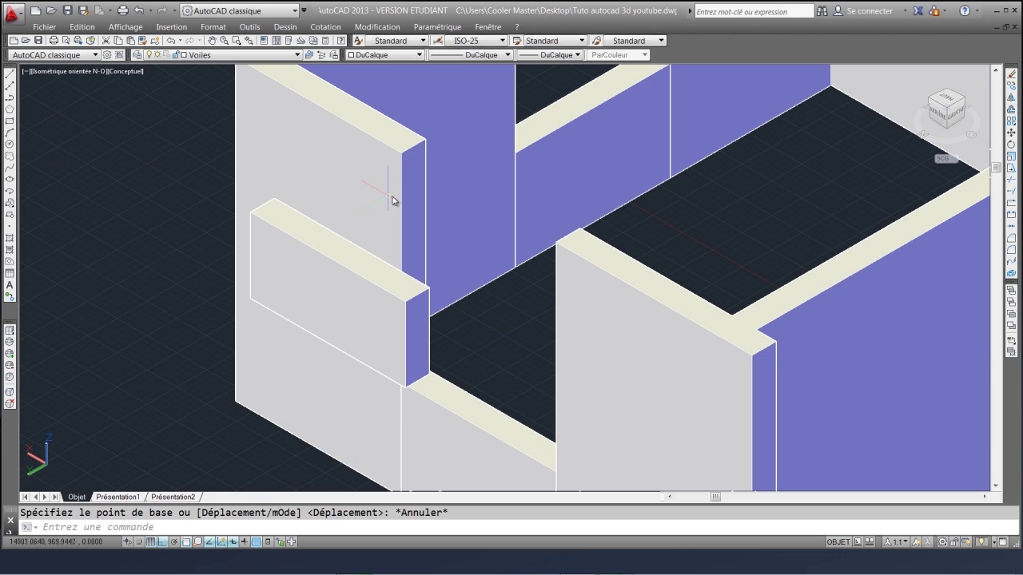
pyautogui.press('Escape')
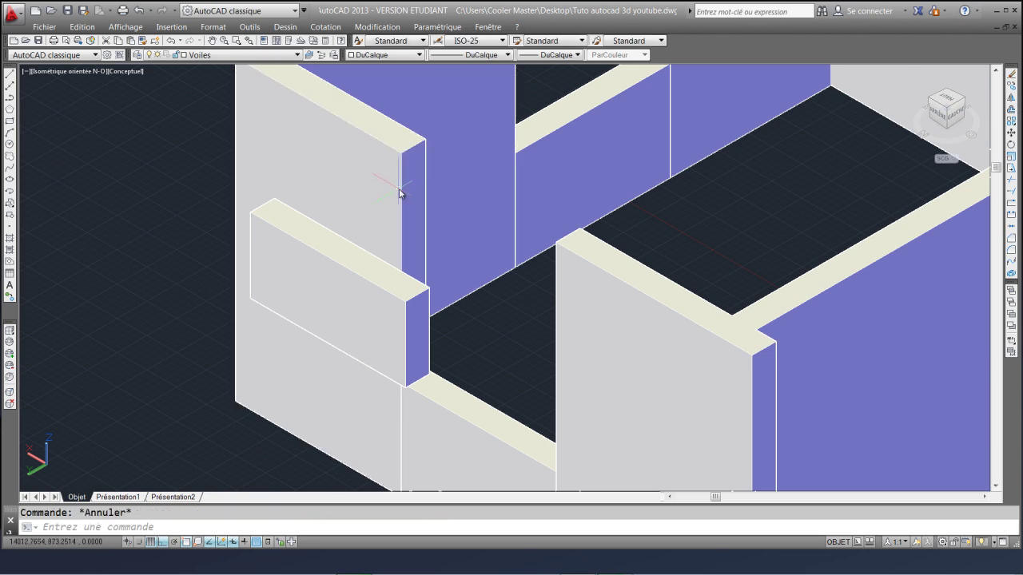
# Move the vertical lintel-height line to the outer top corner of the wall end beside the wide facade opening
pyautogui.scroll(3, 402, 197)
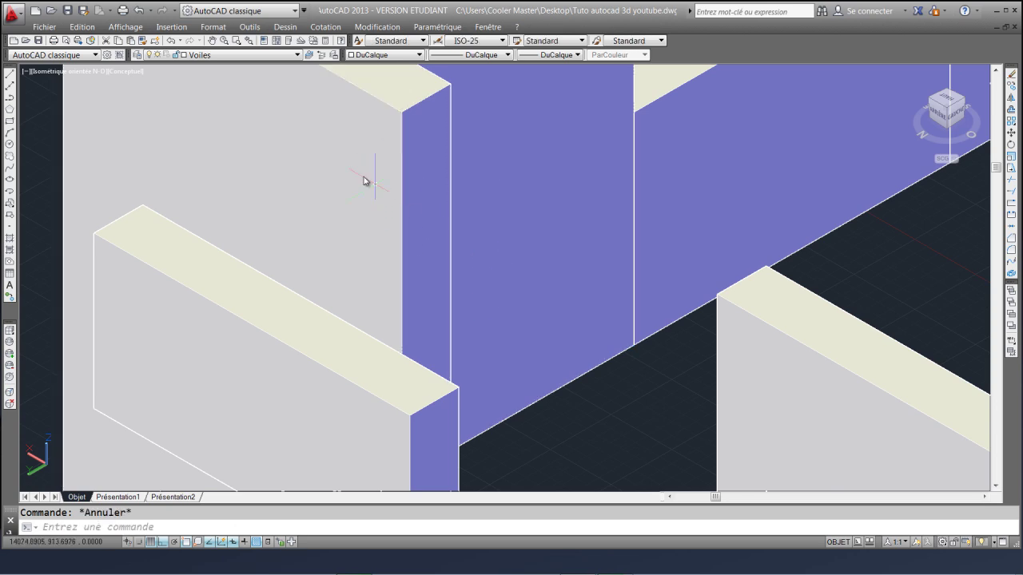
pyautogui.scroll(-2, 325, 168)
pyautogui.click(127, 110)
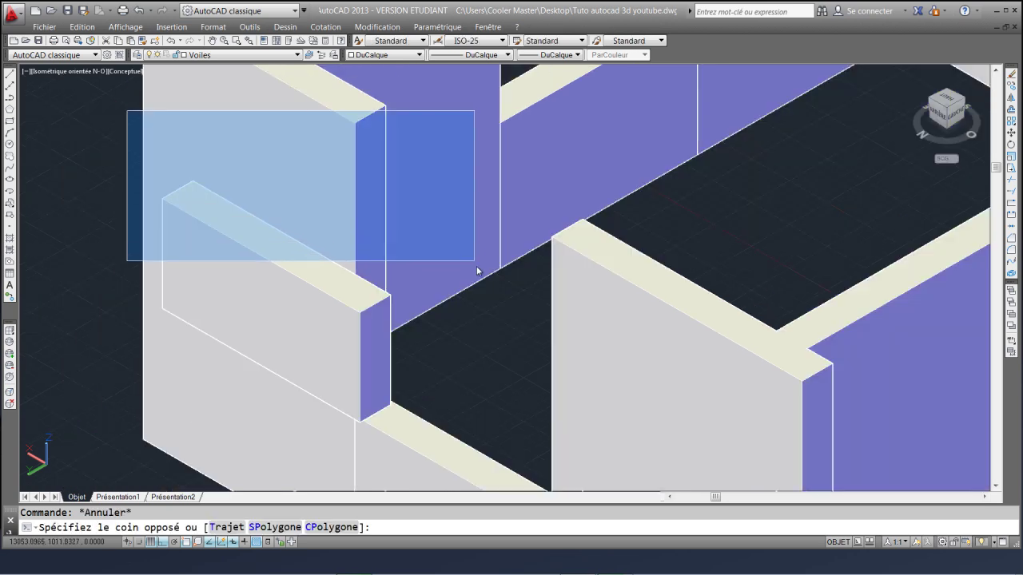
pyautogui.click(478, 294)
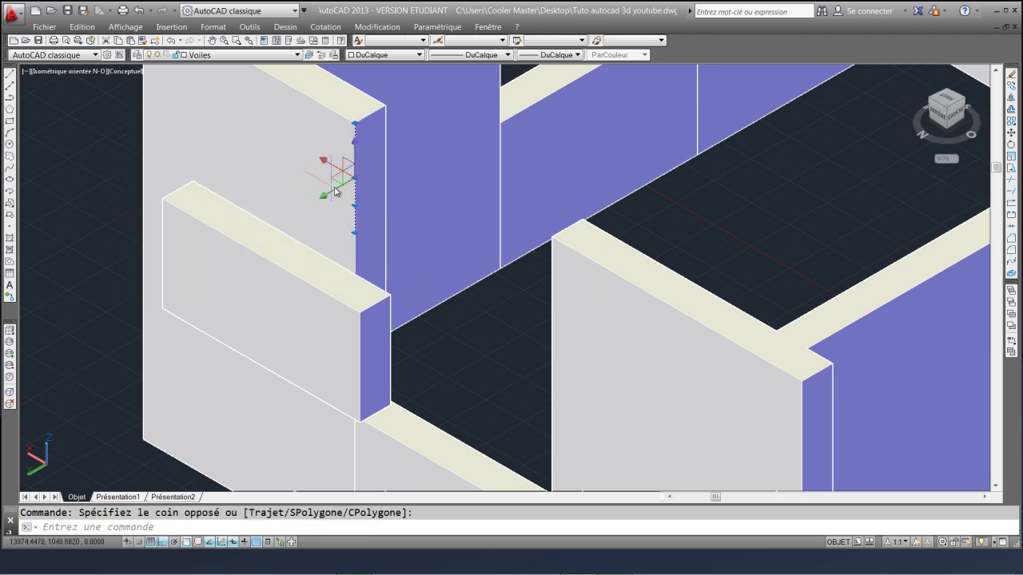
pyautogui.write('m')
pyautogui.press('Return')
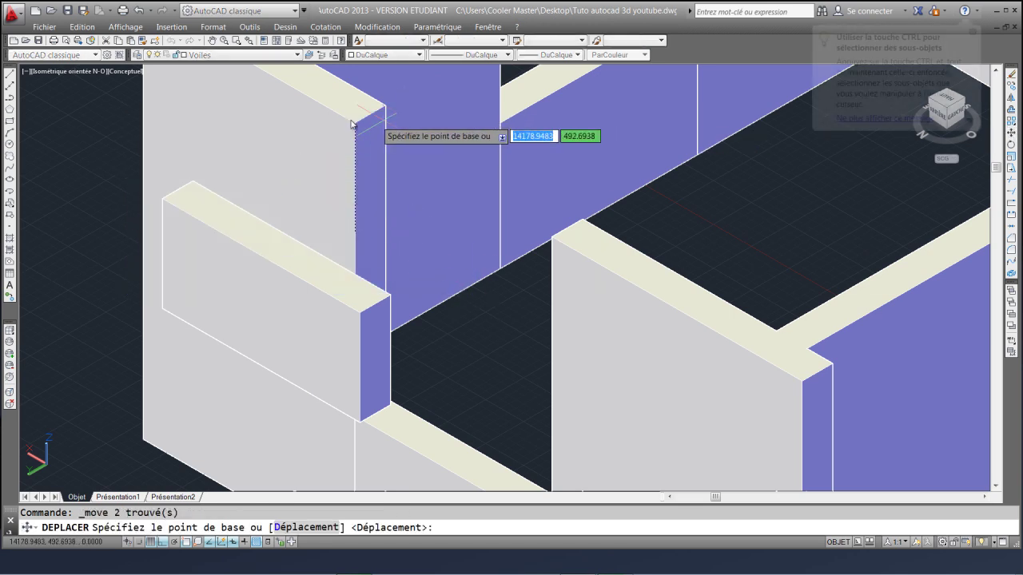
pyautogui.click(357, 128)
pyautogui.moveTo(662, 244); pyautogui.dragTo(531, 110, button='middle')
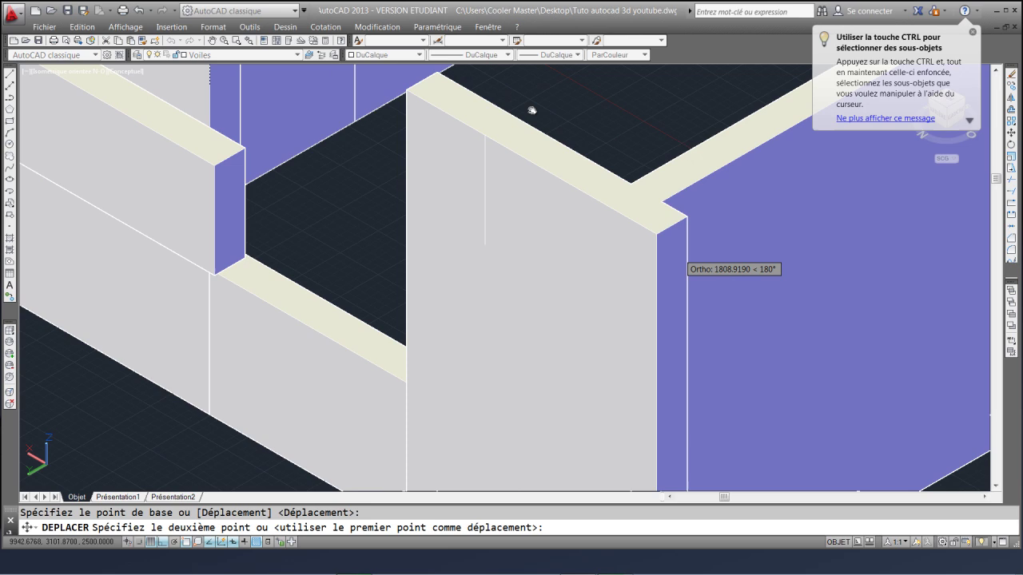
pyautogui.click(657, 236)
# Move the window lintel from in front of the facade back into place above its window opening
pyautogui.scroll(-2, 657, 237)
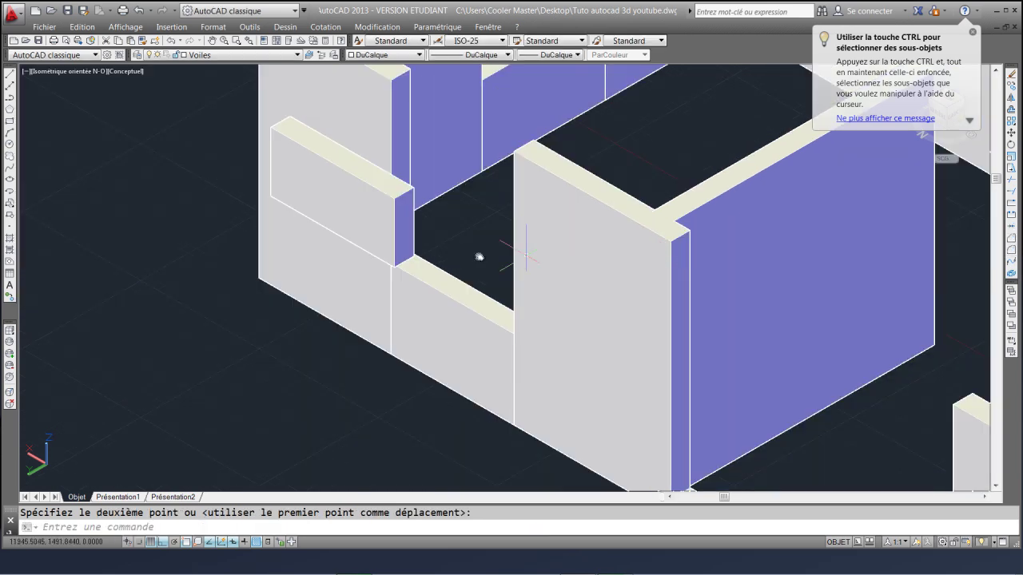
pyautogui.click(384, 209)
pyautogui.click(1010, 130)
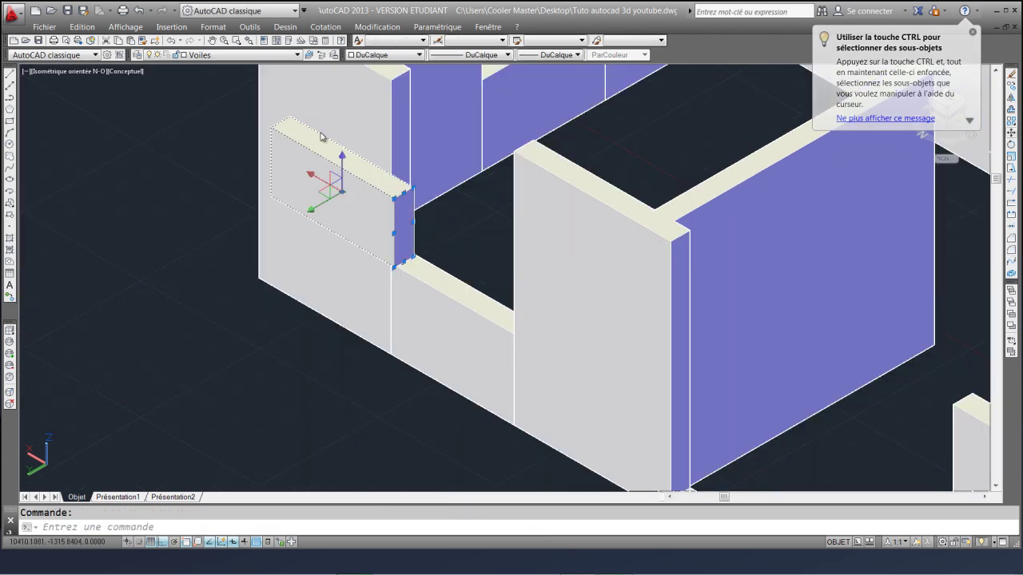
pyautogui.click(285, 138)
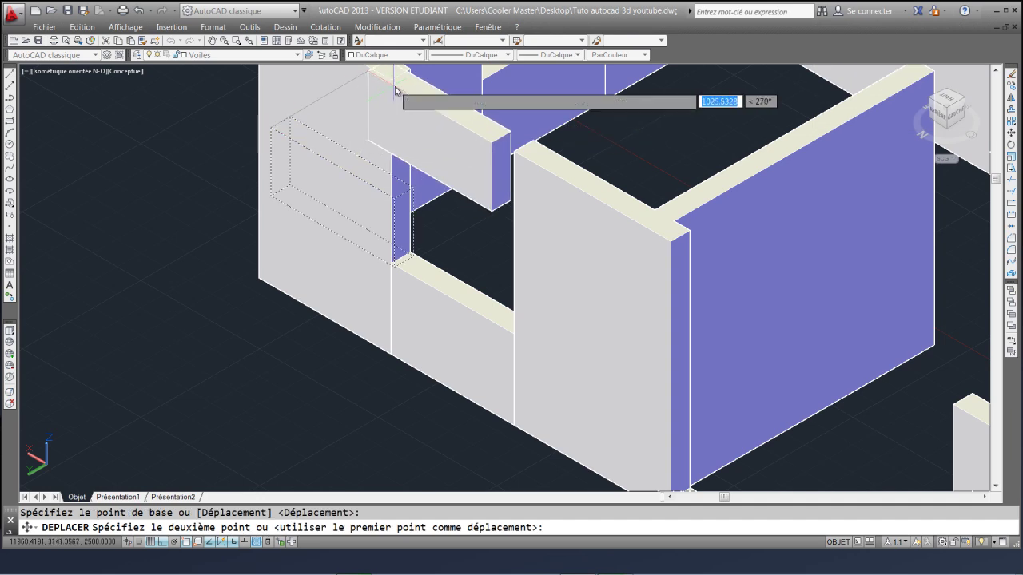
pyautogui.click(388, 90)
pyautogui.scroll(2, 534, 190)
pyautogui.press('Escape')
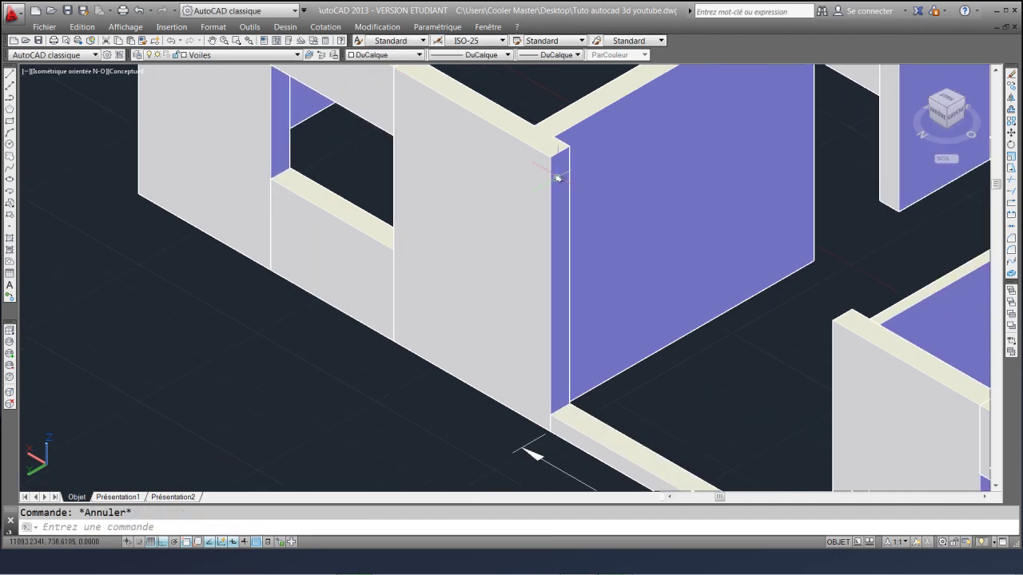
pyautogui.scroll(2, 551, 182)
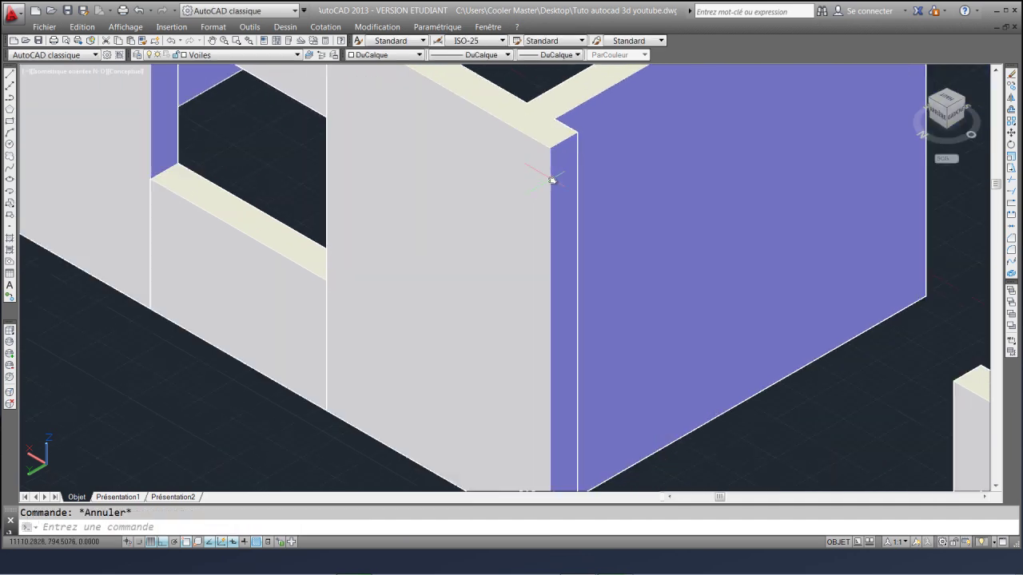
pyautogui.click(507, 87)
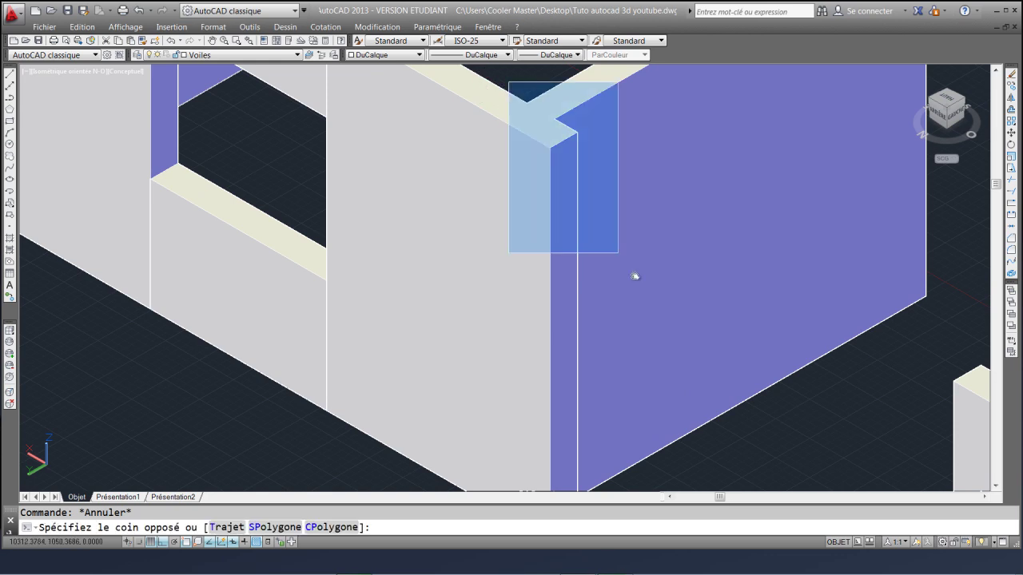
pyautogui.click(607, 242)
pyautogui.scroll(-2, 655, 269)
pyautogui.scroll(1, 637, 272)
pyautogui.scroll(1, 637, 272)
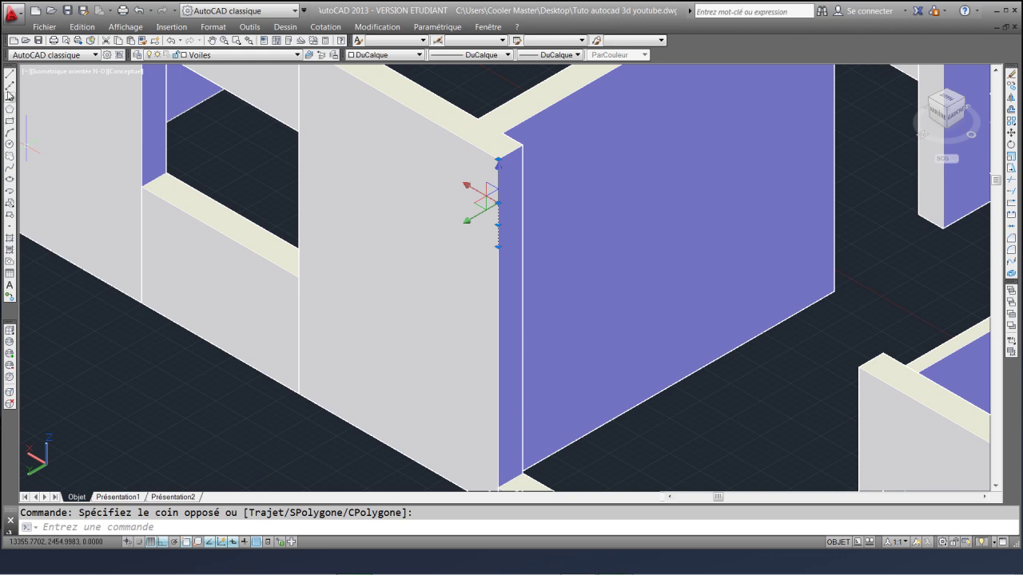
pyautogui.click(9, 120)
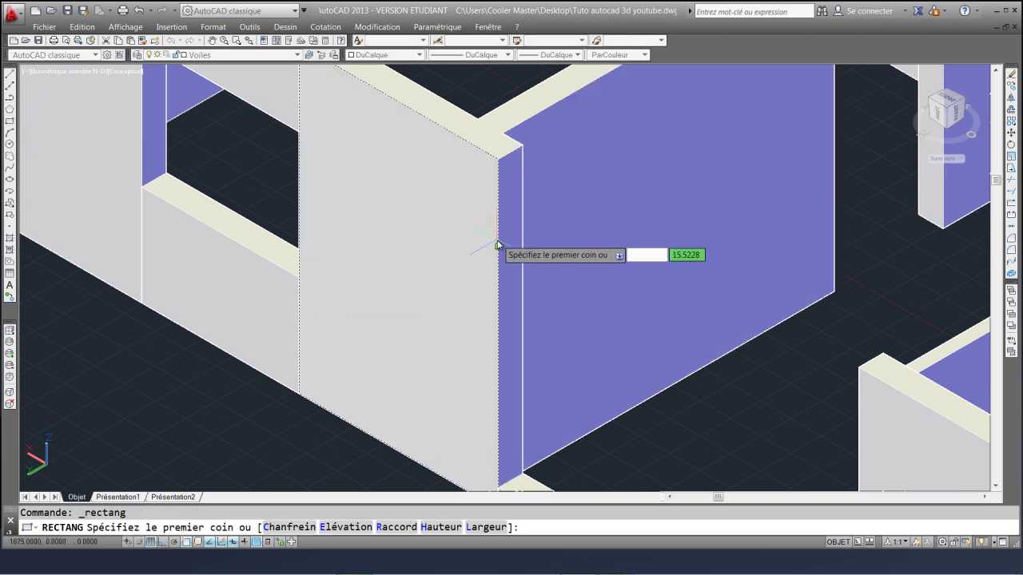
pyautogui.click(498, 248)
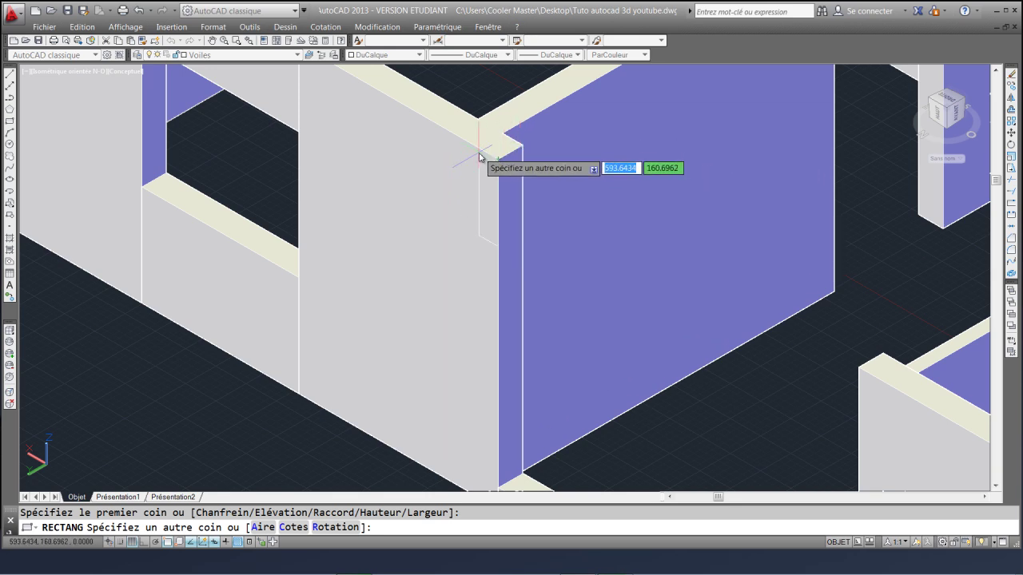
pyautogui.click(144, 546)
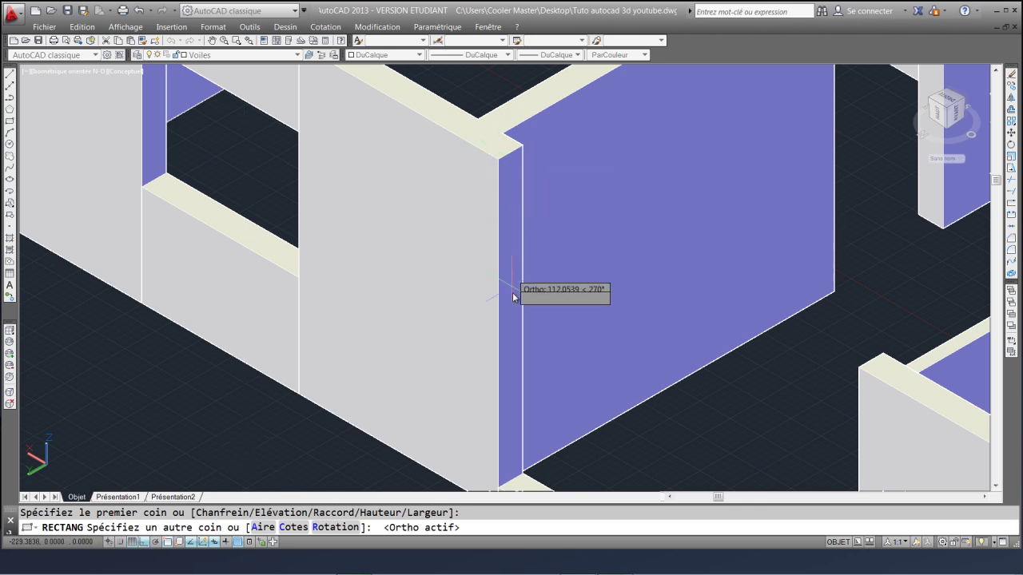
pyautogui.press('Escape')
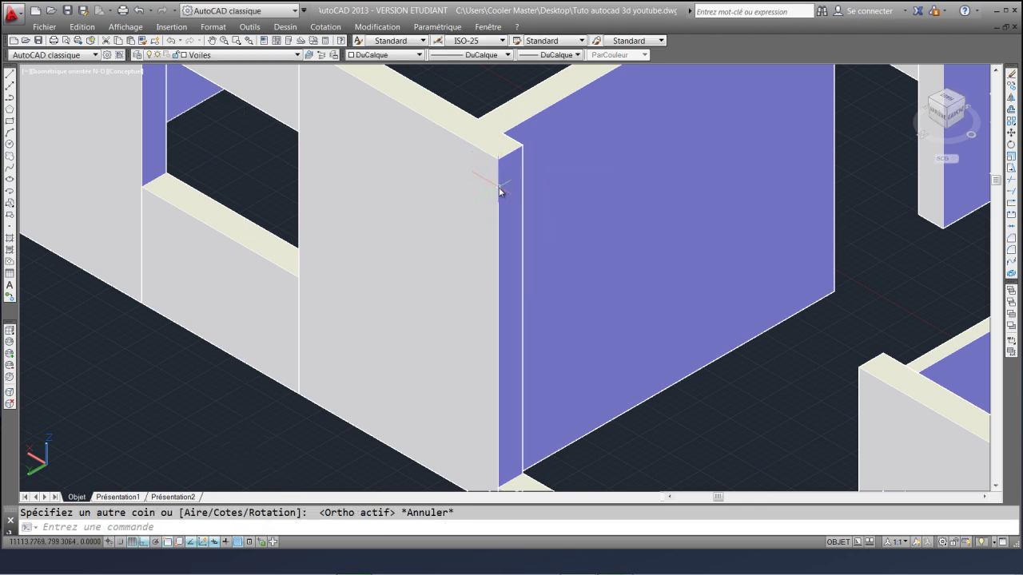
# Move the vertical reference line from the wall end to a free spot in front of the facade
pyautogui.click(500, 190)
pyautogui.press('Escape')
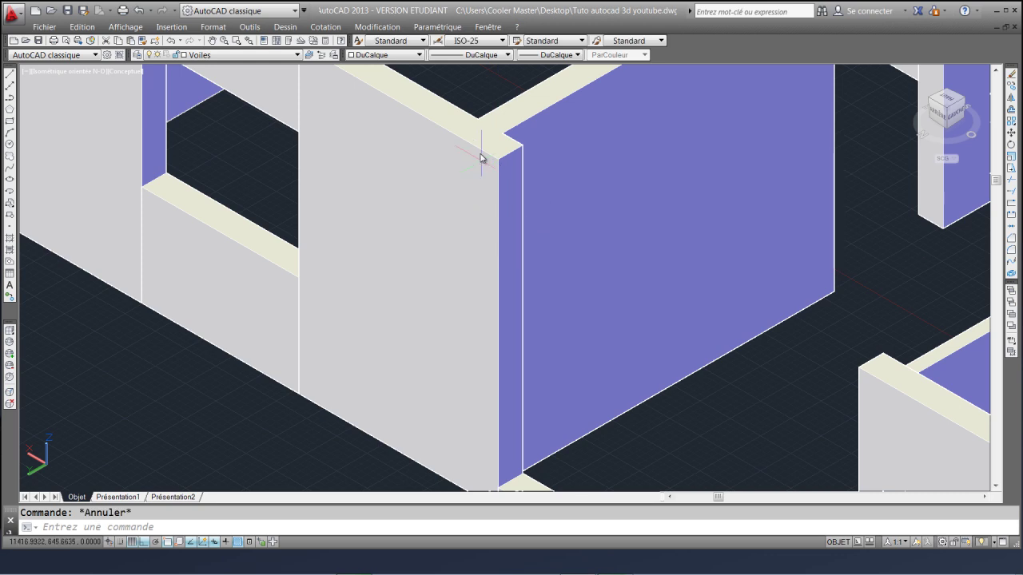
pyautogui.rightClick(461, 101)
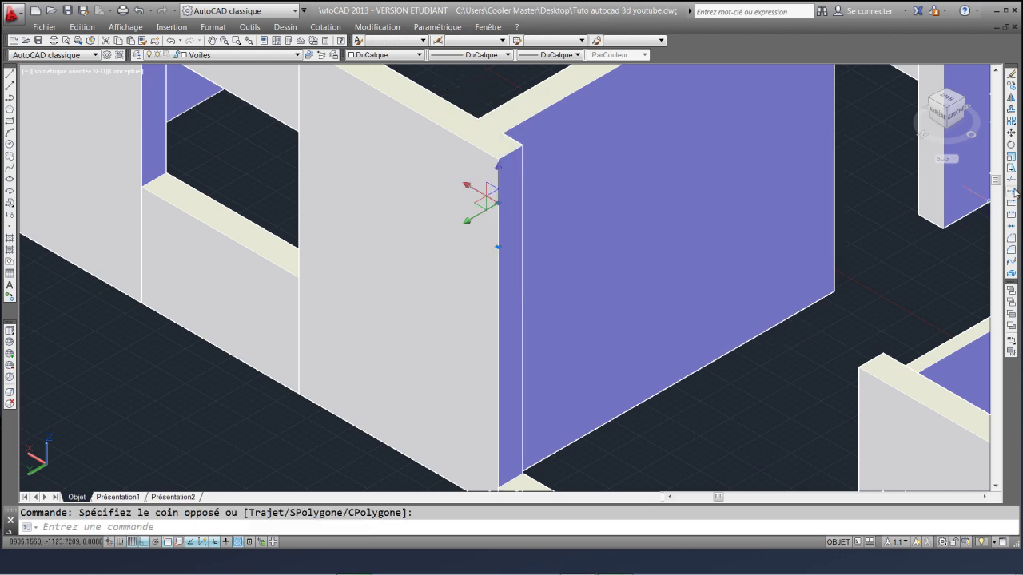
pyautogui.click(1011, 136)
pyautogui.click(604, 432)
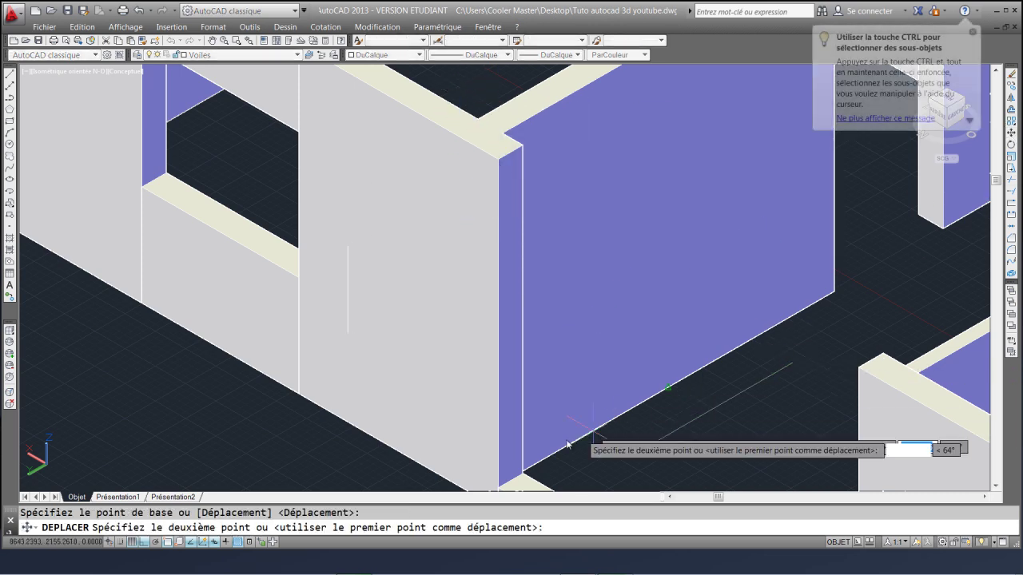
pyautogui.scroll(-3, 548, 445)
pyautogui.scroll(2, 544, 462)
pyautogui.click(495, 409)
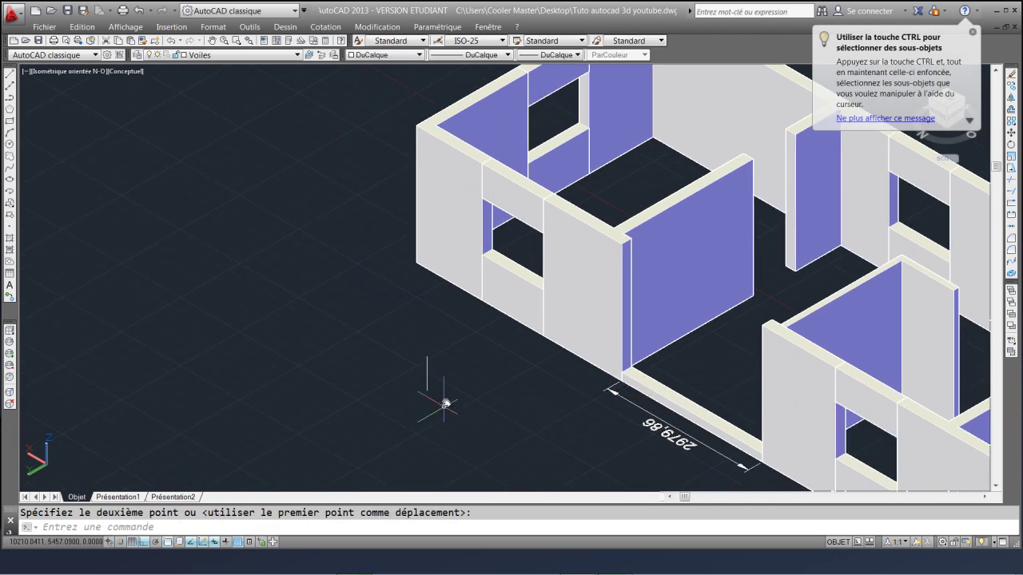
pyautogui.scroll(4, 516, 280)
pyautogui.press('Escape')
pyautogui.moveTo(474, 279); pyautogui.dragTo(466, 309, button='middle')
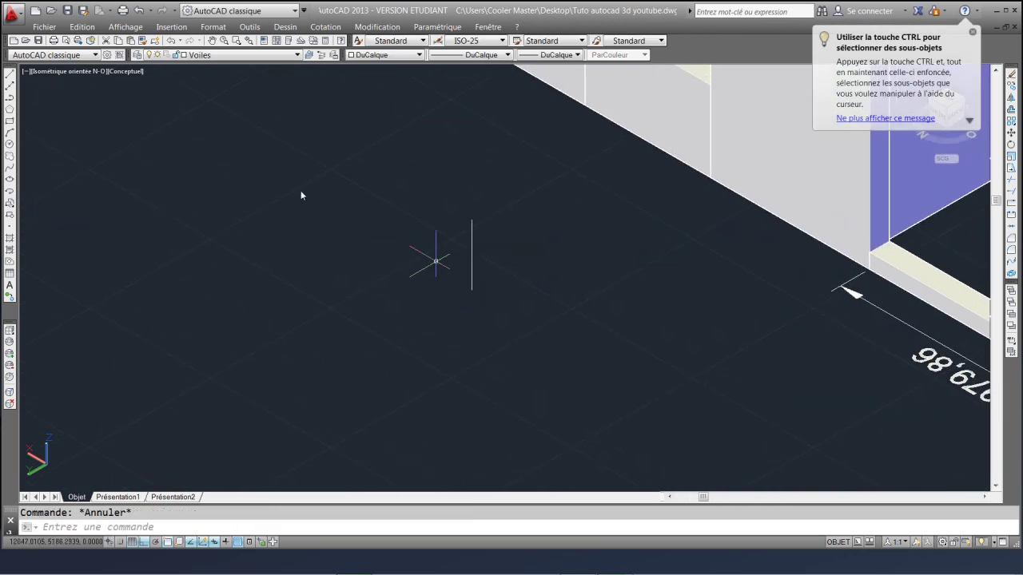
pyautogui.click(10, 122)
pyautogui.click(471, 220)
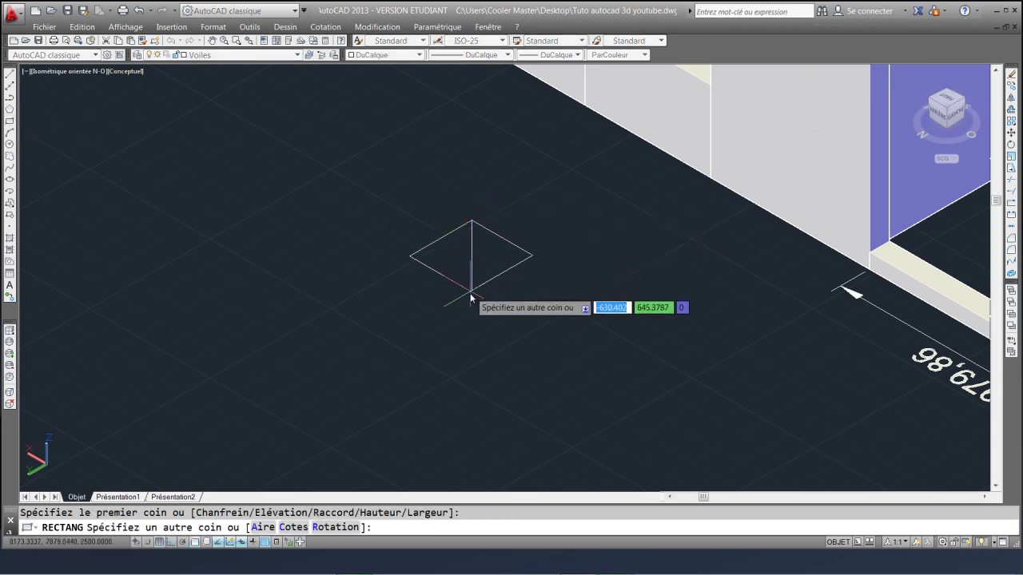
pyautogui.press('Escape')
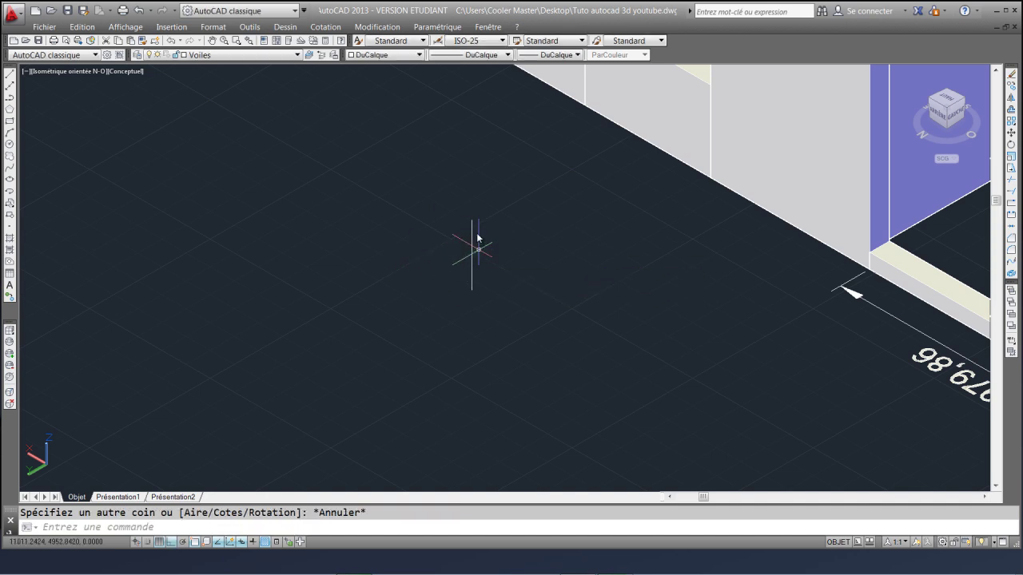
pyautogui.click(503, 263)
pyautogui.click(457, 247)
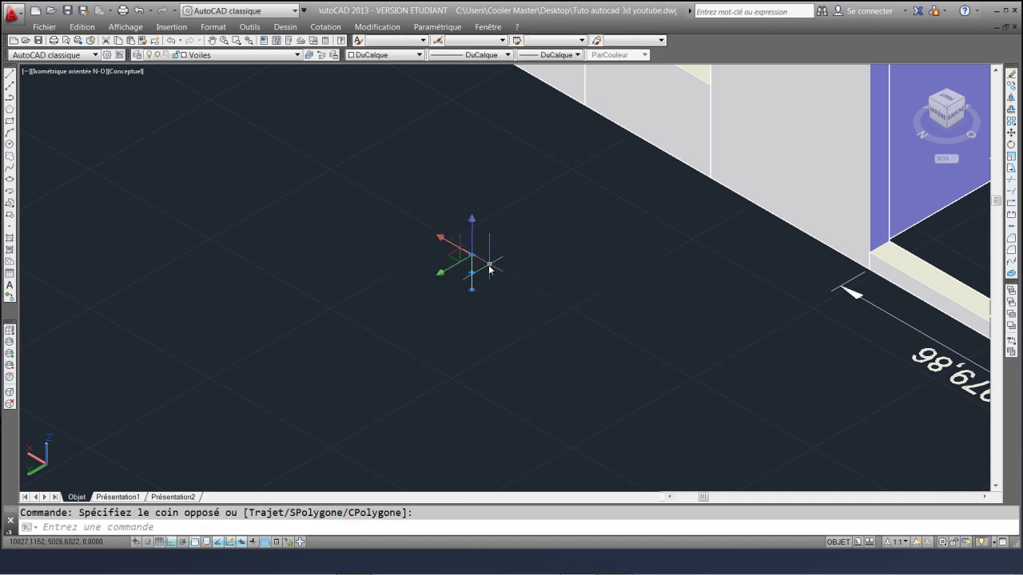
pyautogui.press('Escape')
# Turn Ortho off and relocate the UCS origin to free space in front of the facade, near the vertical reference line
pyautogui.scroll(-5, 506, 266)
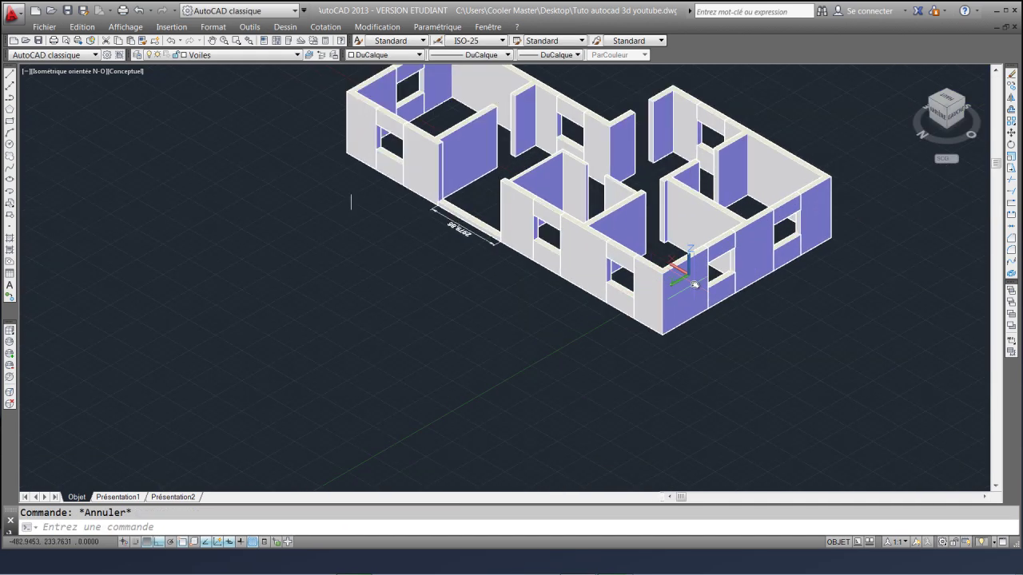
pyautogui.click(689, 274)
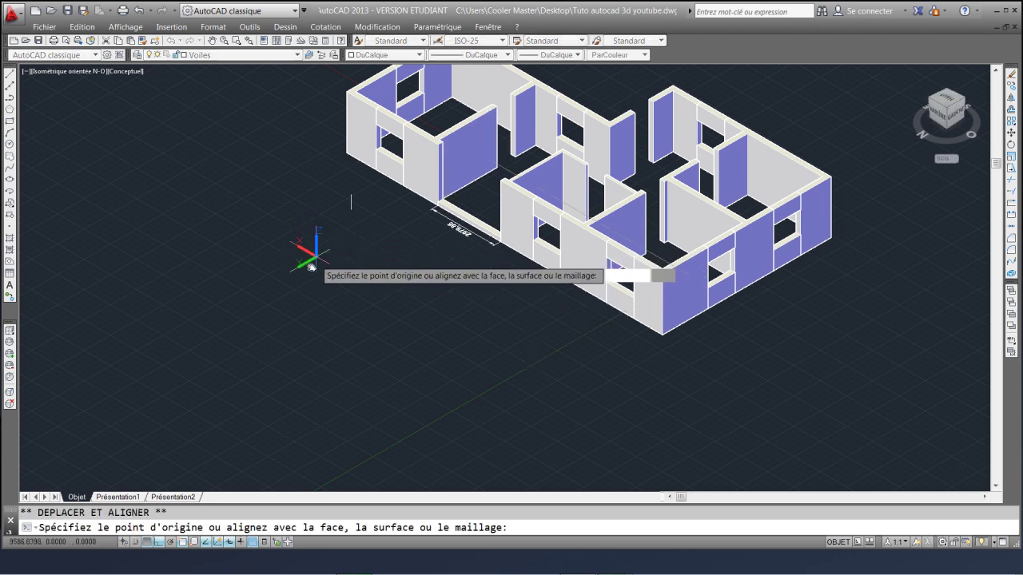
pyautogui.press('F8')
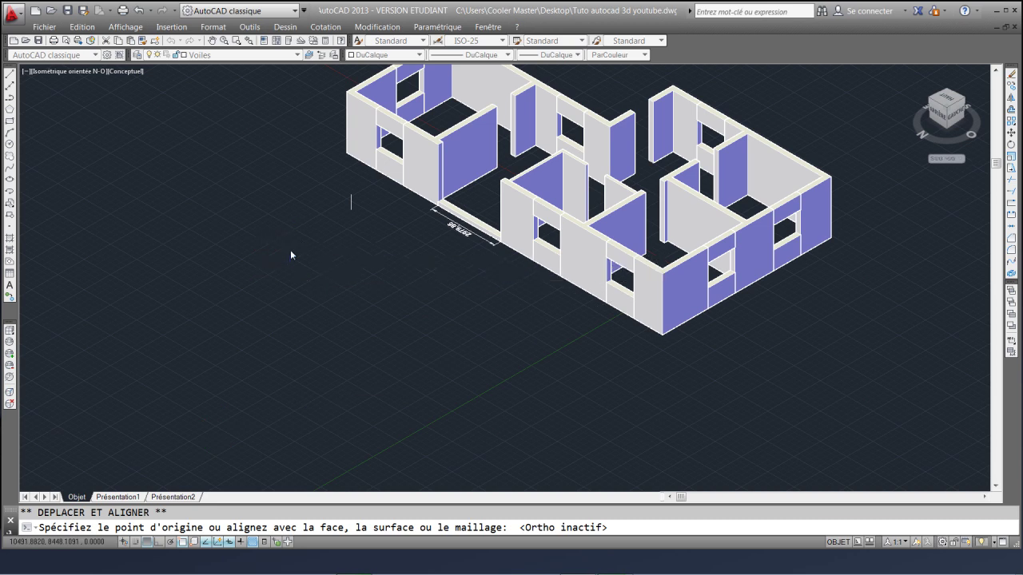
pyautogui.click(292, 254)
pyautogui.scroll(7, 287, 228)
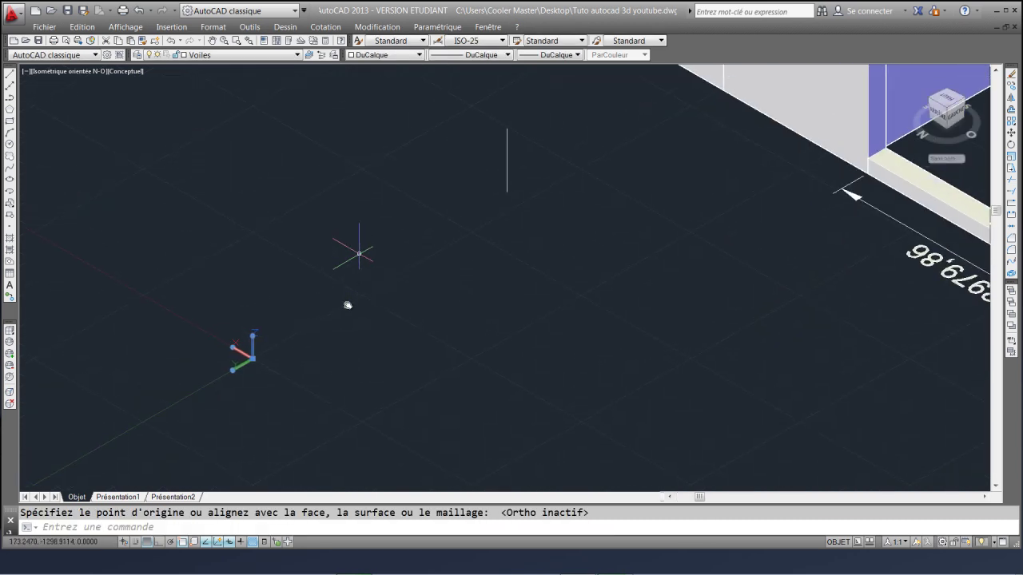
pyautogui.click(249, 358)
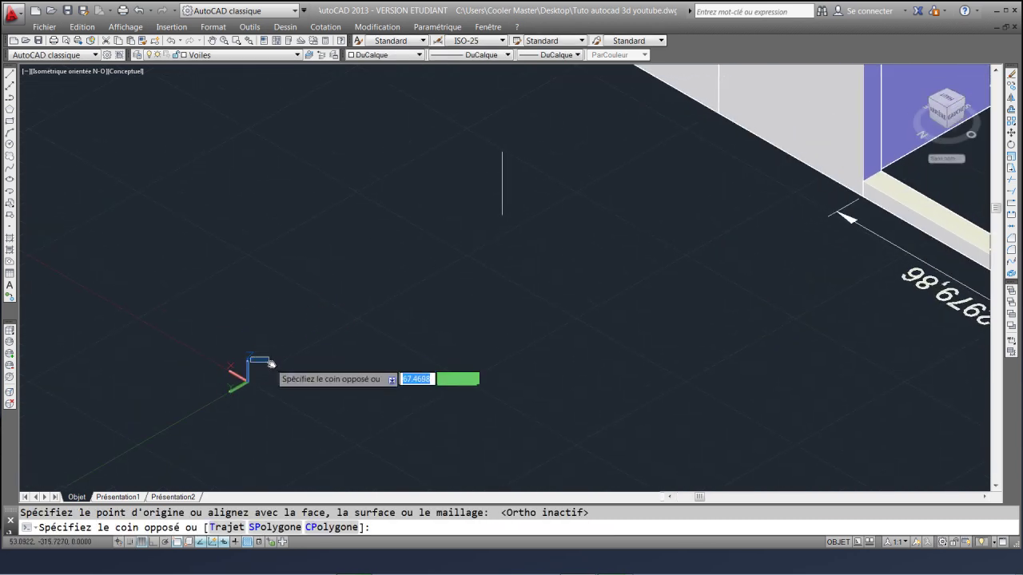
pyautogui.press('Escape')
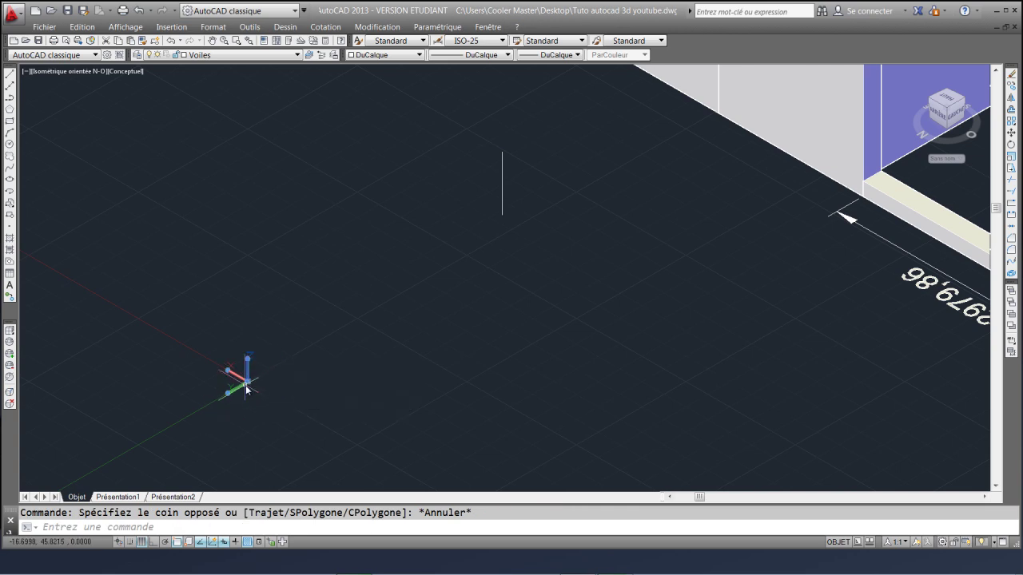
# Reorient the UCS by picking a new direction point for its Z axis, tilting the XY plane away from the ground
pyautogui.click(246, 388)
pyautogui.click(256, 361)
pyautogui.click(254, 351)
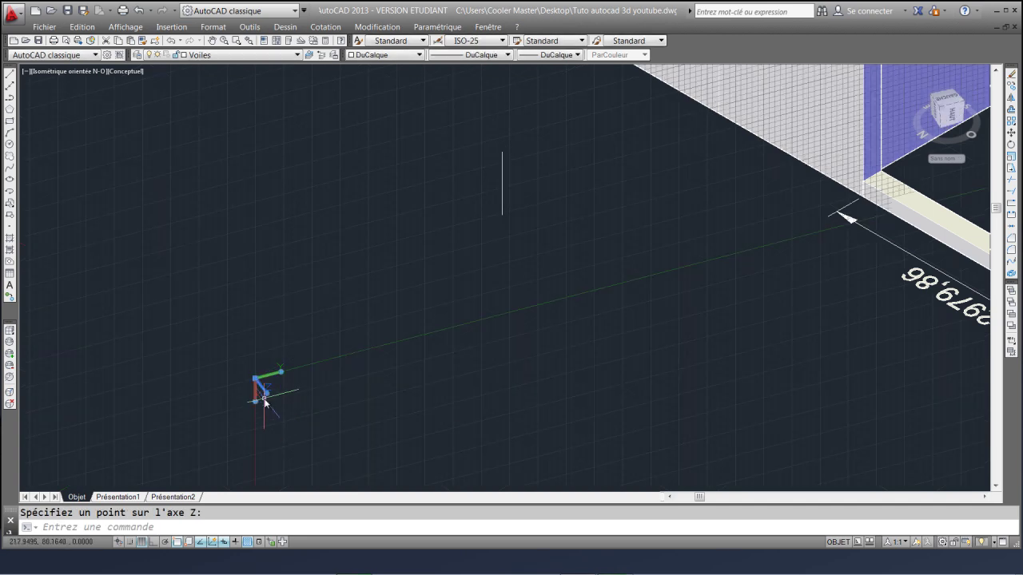
pyautogui.click(257, 408)
pyautogui.click(254, 404)
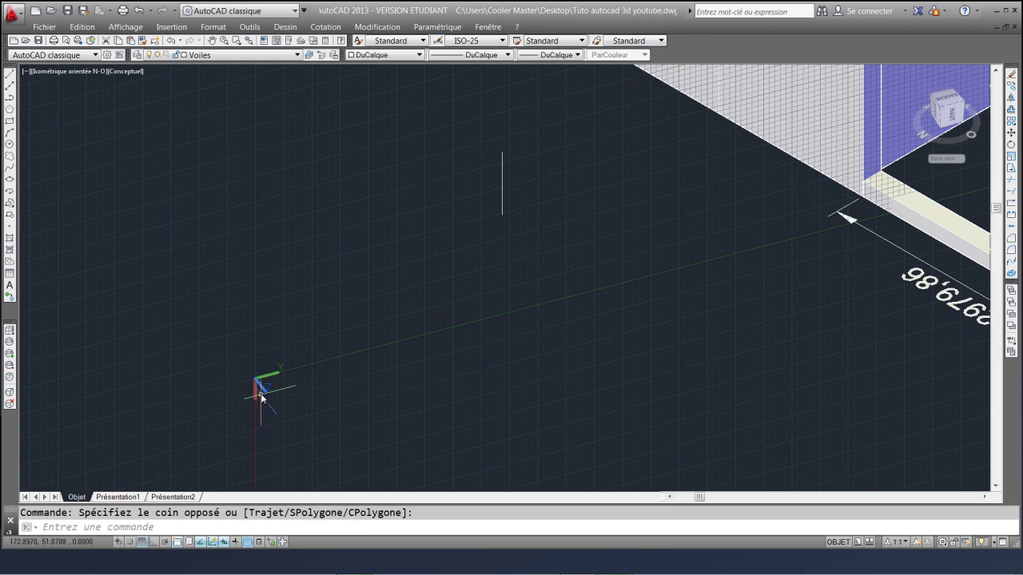
pyautogui.click(258, 390)
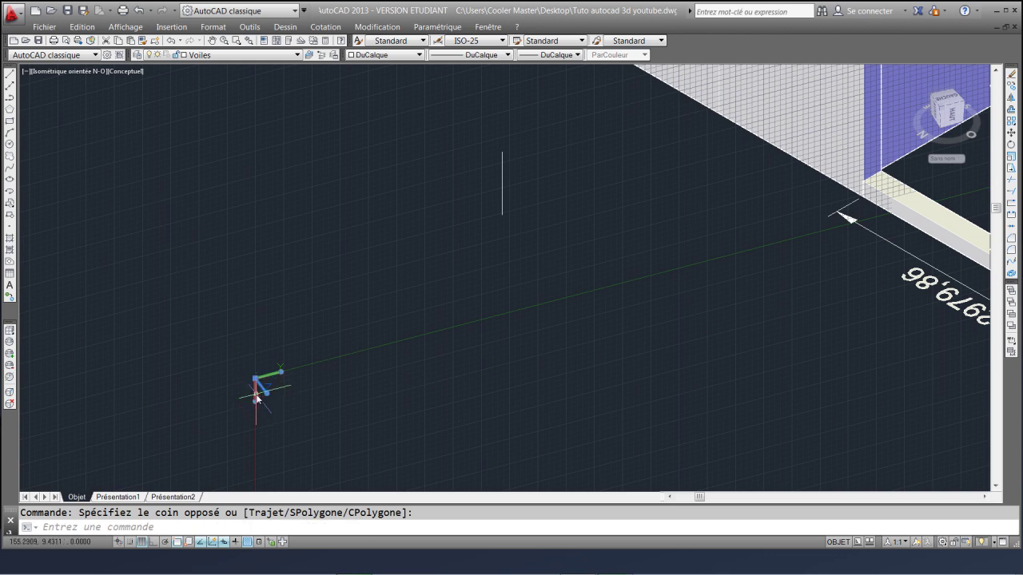
pyautogui.press('Escape')
pyautogui.scroll(-5, 388, 336)
pyautogui.scroll(6, 413, 287)
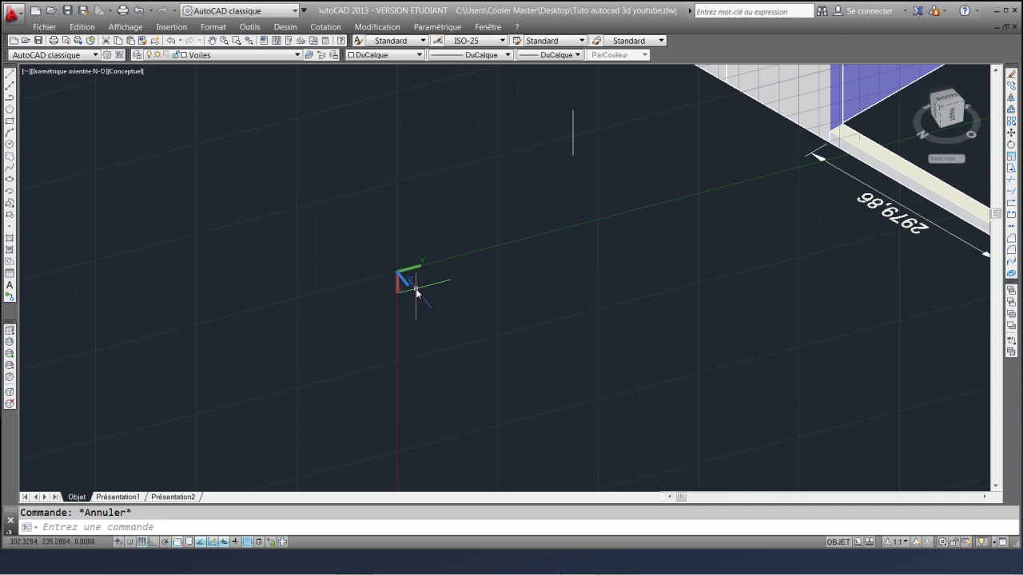
pyautogui.scroll(3, 369, 299)
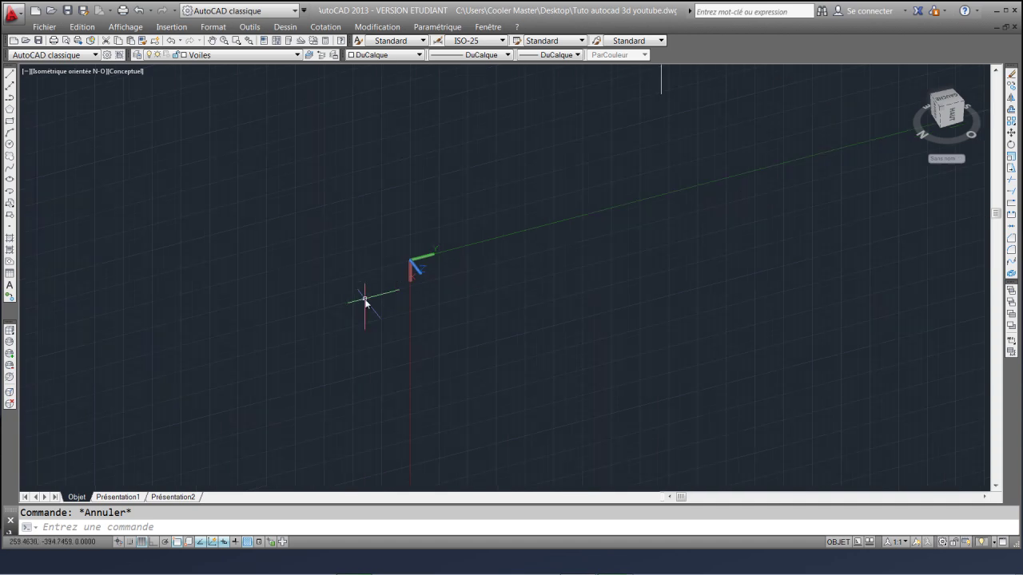
# Reorient the UCS again by picking another direction point for its Z axis in front of the facade
pyautogui.moveTo(423, 285); pyautogui.dragTo(506, 290, button='middle')
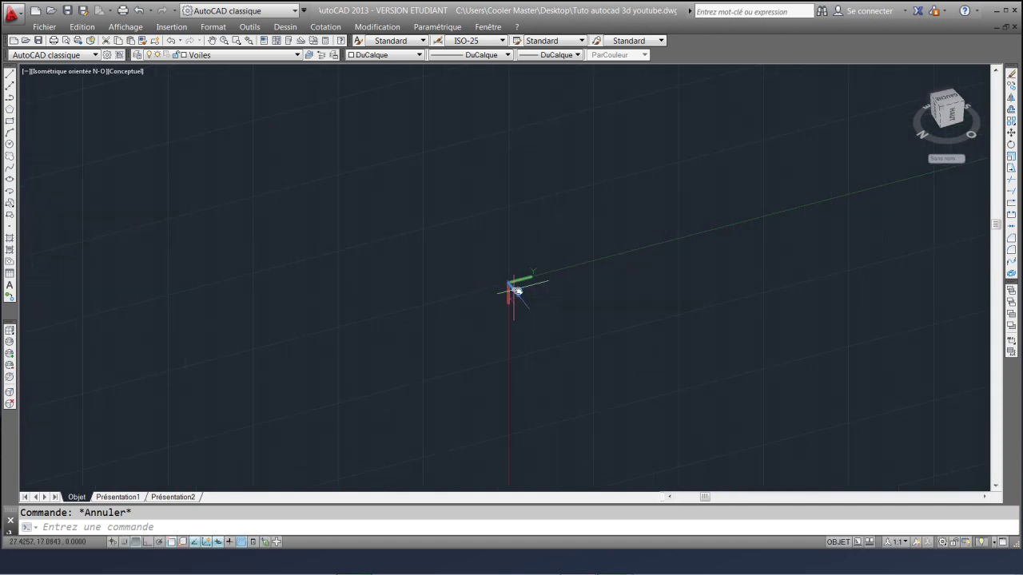
pyautogui.scroll(-3, 508, 289)
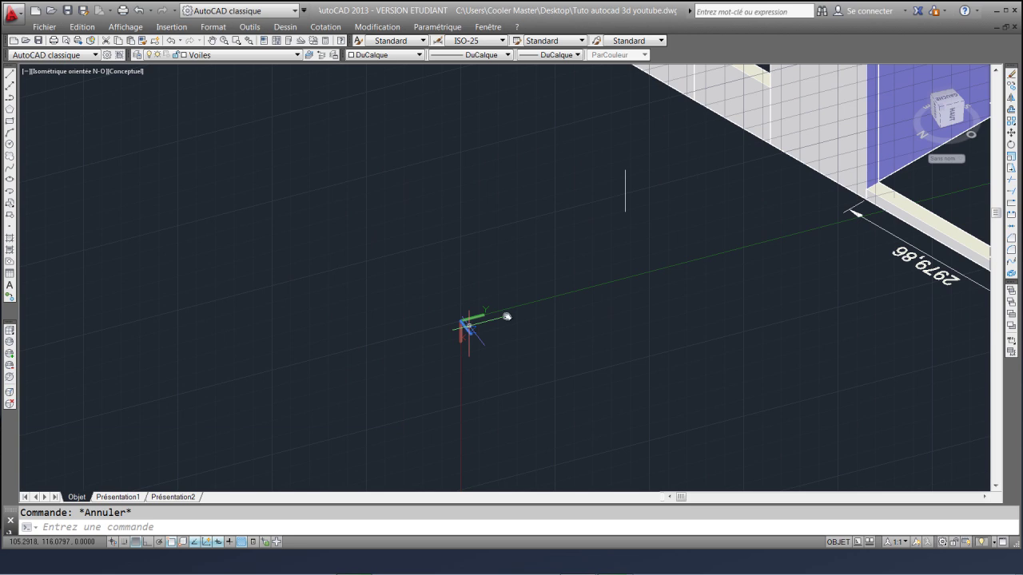
pyautogui.scroll(3, 423, 340)
pyautogui.click(383, 347)
pyautogui.click(397, 353)
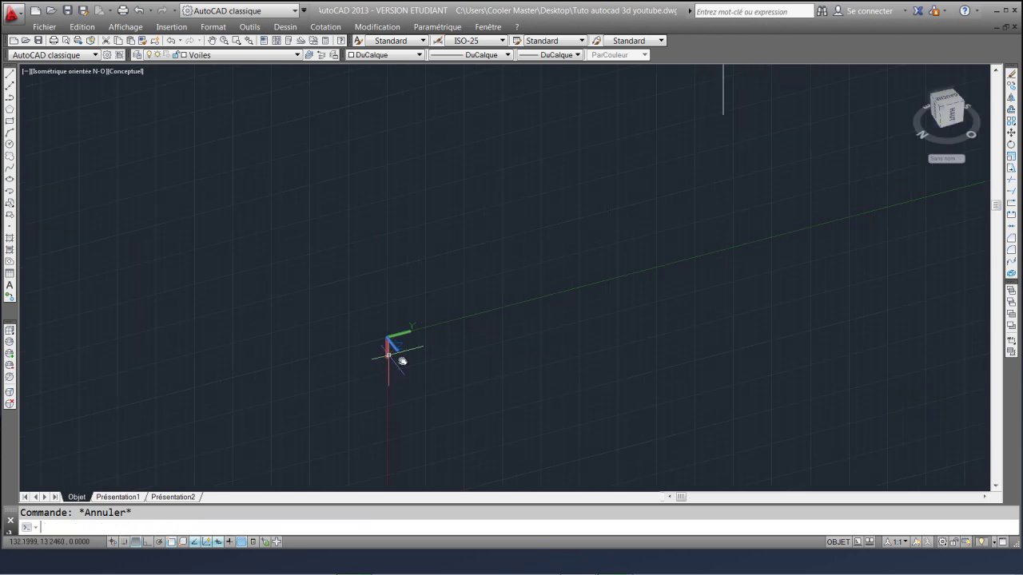
pyautogui.click(399, 353)
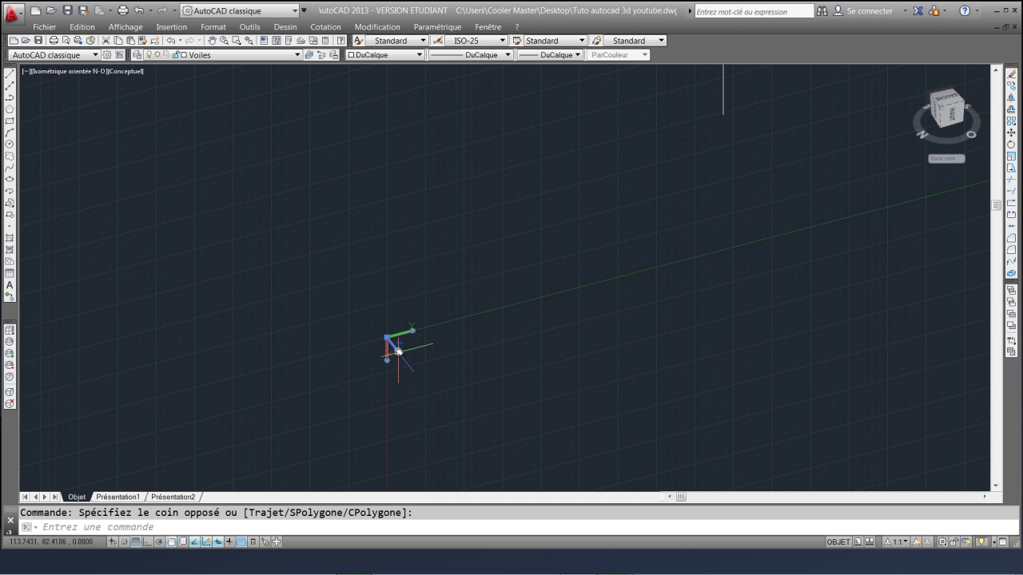
pyautogui.click(397, 352)
pyautogui.click(399, 347)
pyautogui.scroll(-3, 471, 324)
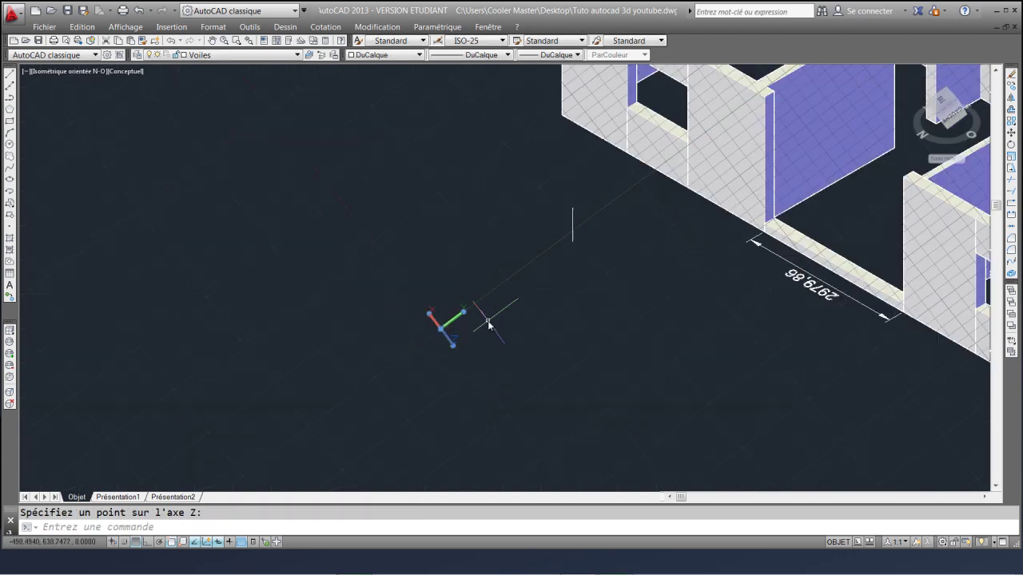
# Examine the tilted UCS and the wide facade opening from several viewpoints, ending with a free orbit
pyautogui.click(171, 27)
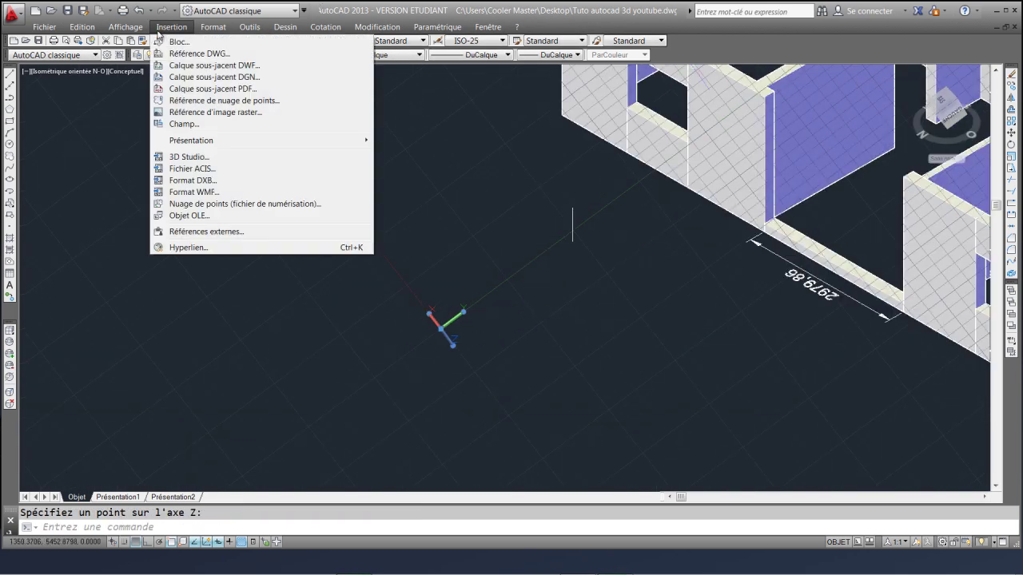
pyautogui.click(939, 117)
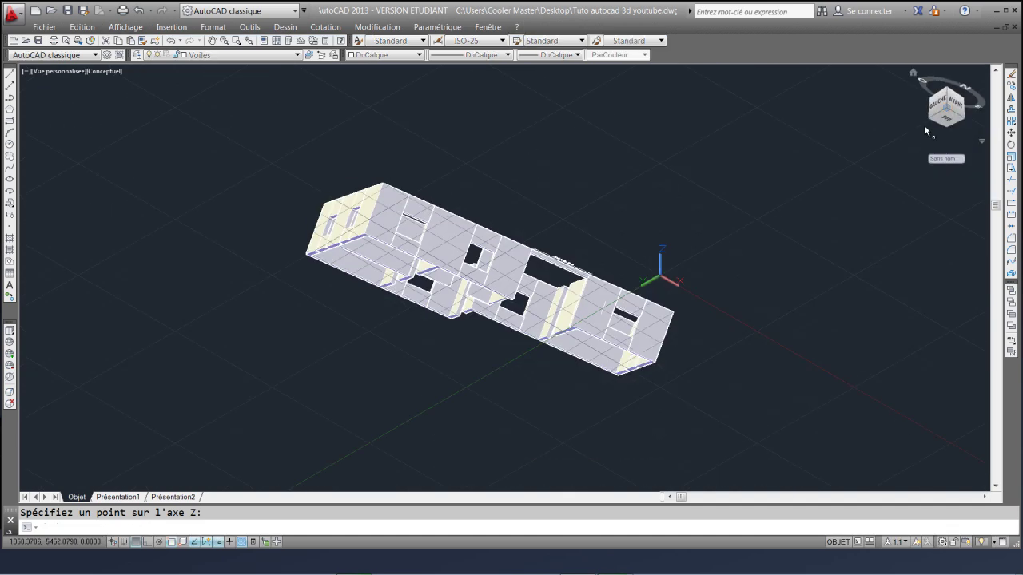
pyautogui.press('Escape')
pyautogui.click(946, 92)
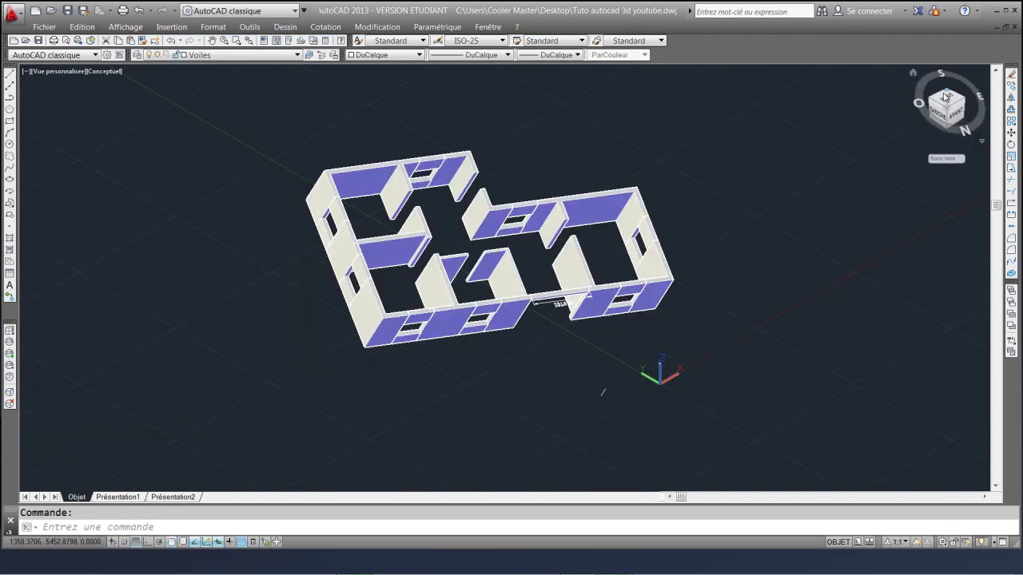
pyautogui.click(947, 94)
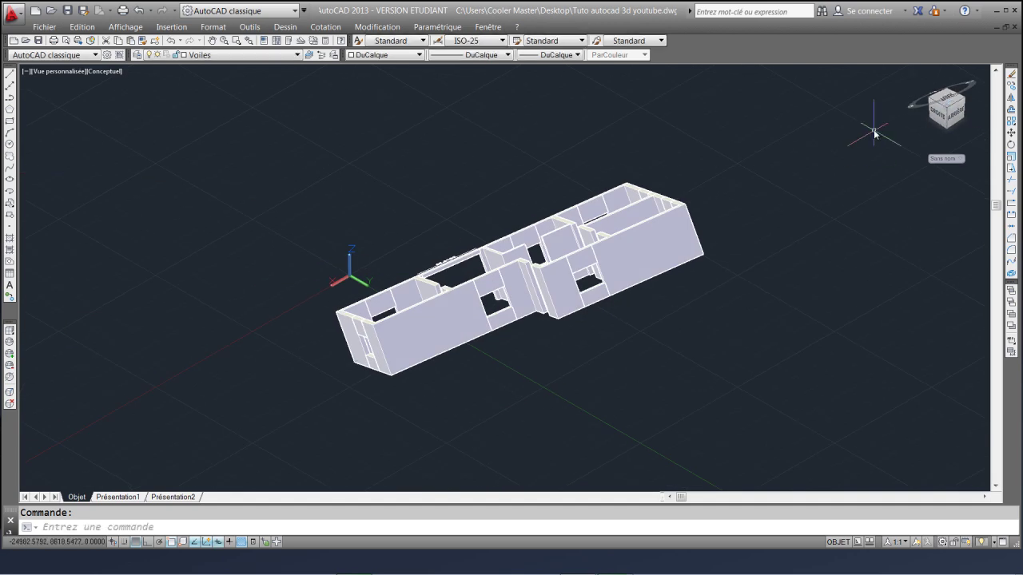
pyautogui.click(125, 26)
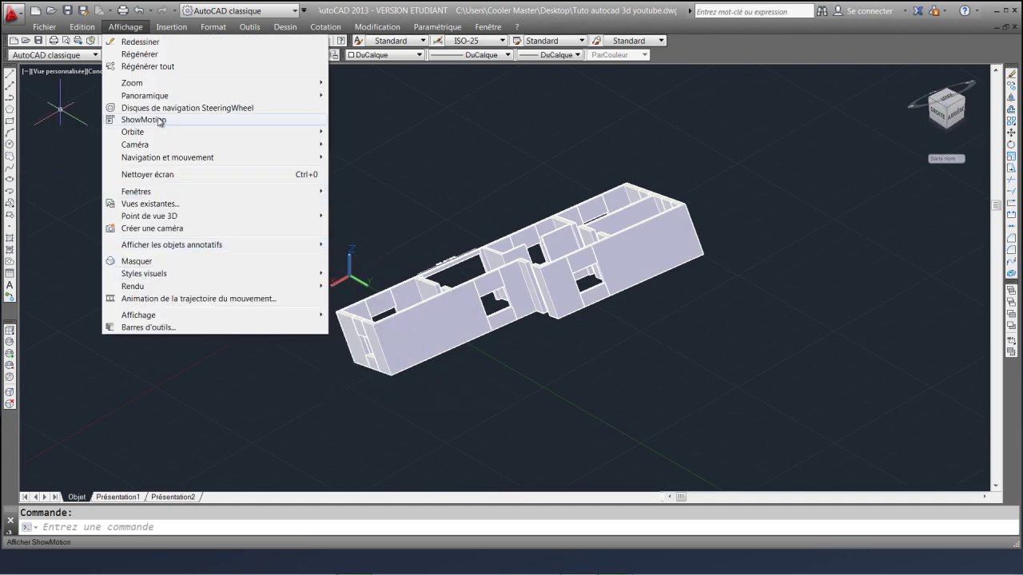
pyautogui.click(364, 143)
pyautogui.moveTo(640, 240); pyautogui.dragTo(408, 338)
pyautogui.scroll(5, 408, 295)
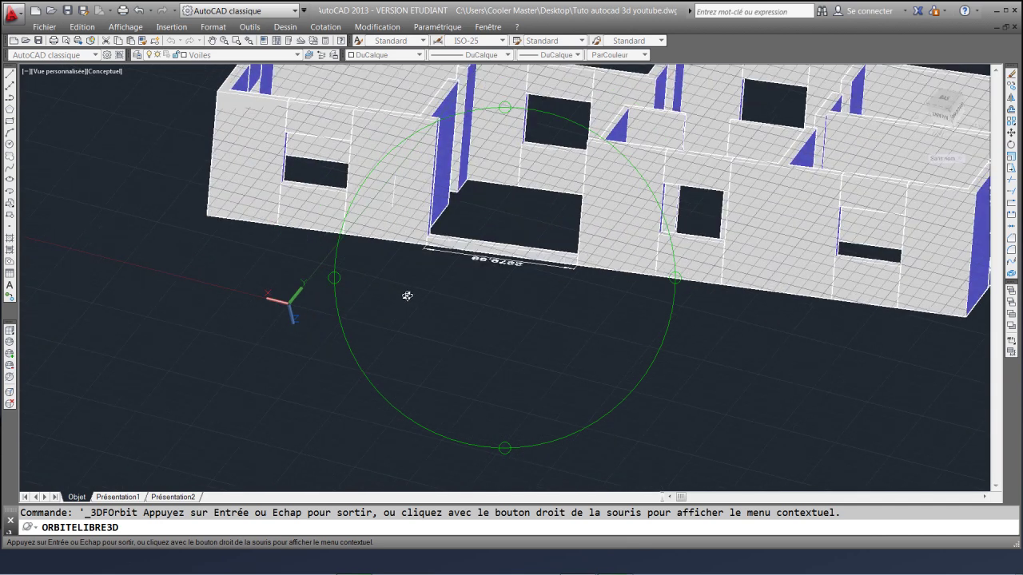
pyautogui.moveTo(443, 282); pyautogui.dragTo(490, 264)
pyautogui.press('Escape')
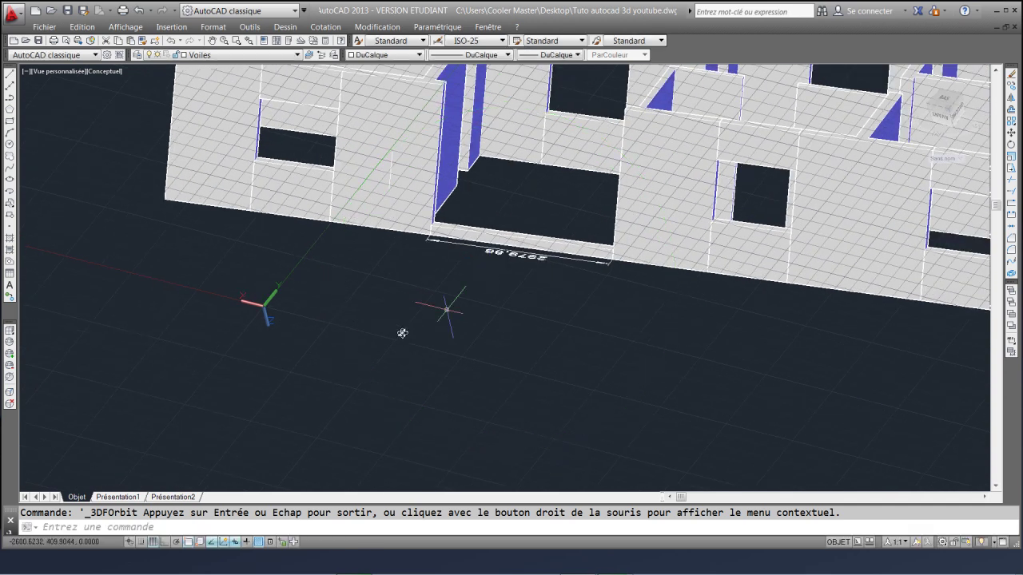
# Undo the viewpoint changes and the UCS Z axis reorientations, back to the north-west isometric view
pyautogui.hotkey('ctrl', 'z')
pyautogui.hotkey('ctrl', 'z')
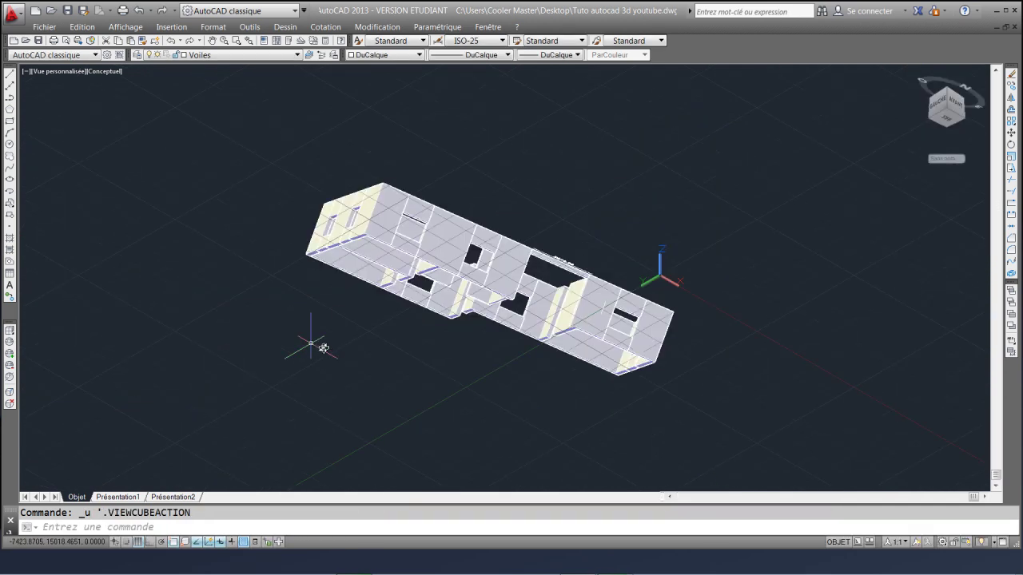
pyautogui.hotkey('ctrl', 'z')
pyautogui.hotkey('ctrl', 'z')
pyautogui.hotkey('ctrl', 'z')
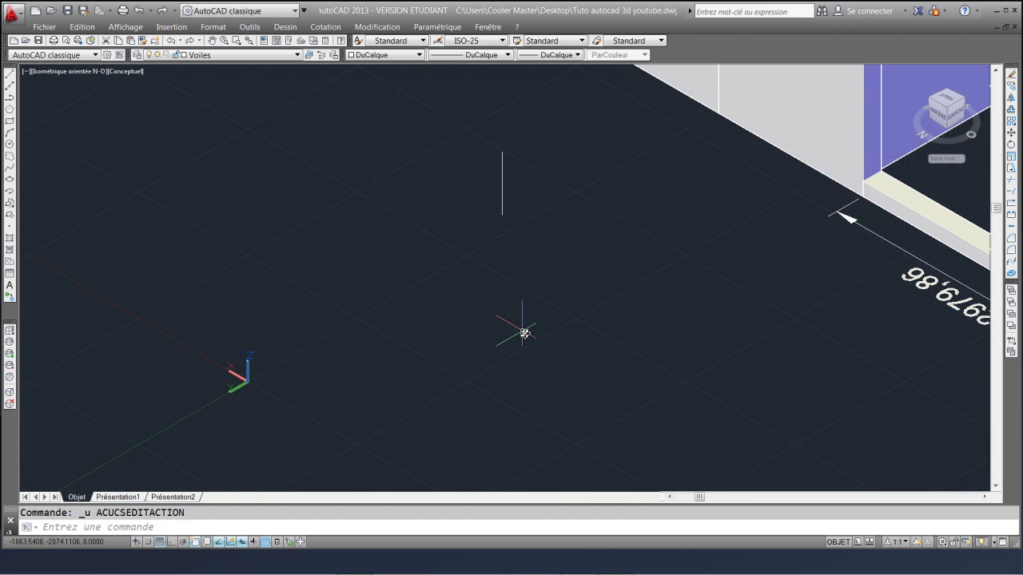
pyautogui.hotkey('ctrl', 'z')
pyautogui.scroll(2, 523, 331)
pyautogui.scroll(-3, 392, 305)
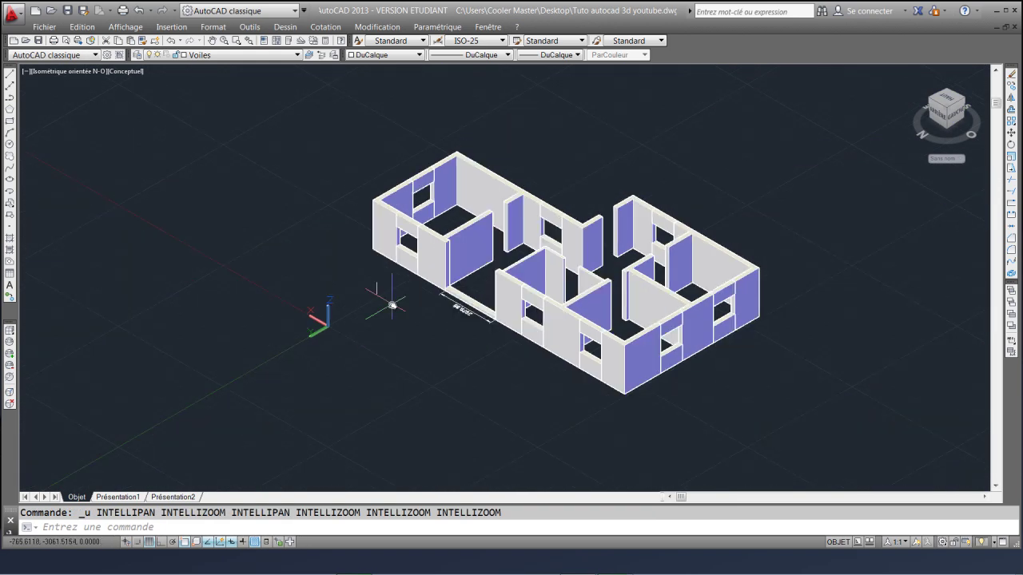
pyautogui.scroll(-3, 392, 305)
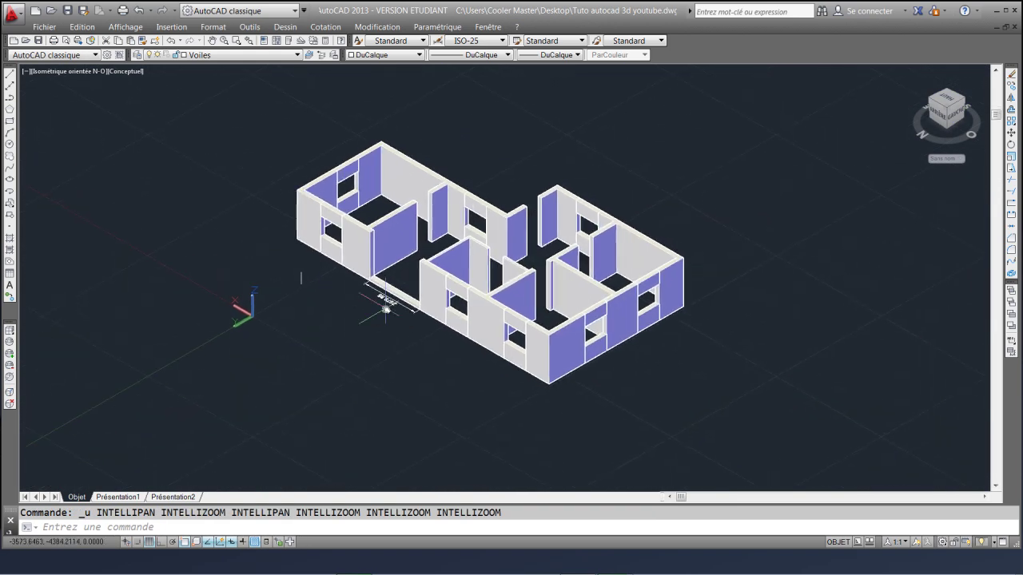
pyautogui.scroll(4, 354, 304)
pyautogui.scroll(-2, 483, 333)
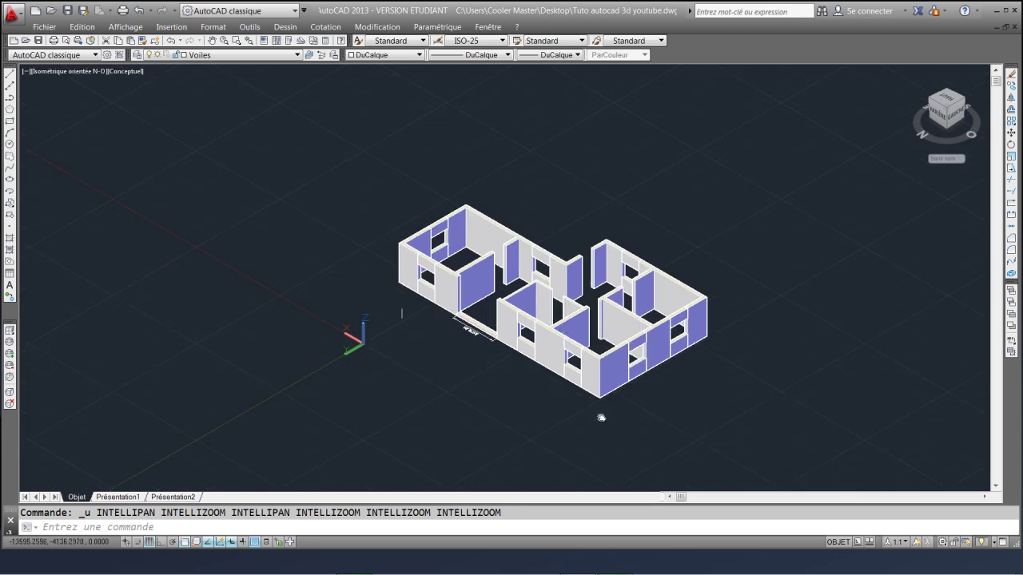
pyautogui.moveTo(600, 417); pyautogui.dragTo(605, 349, button='middle')
pyautogui.scroll(2, 604, 349)
pyautogui.scroll(-2, 607, 349)
pyautogui.moveTo(733, 399); pyautogui.dragTo(691, 393, button='middle')
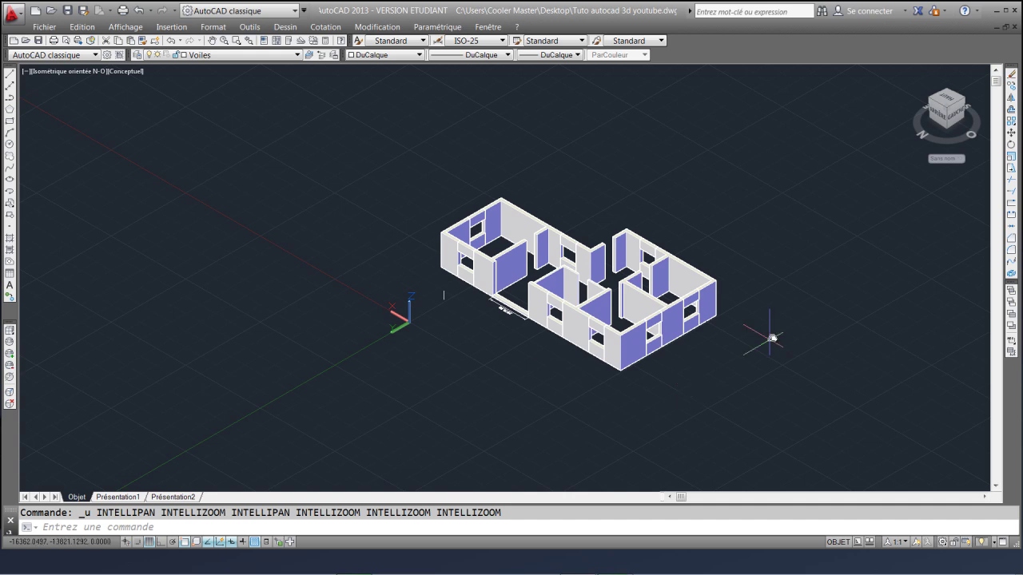
pyautogui.scroll(2, 440, 310)
pyautogui.moveTo(388, 321); pyautogui.dragTo(280, 313, button='middle')
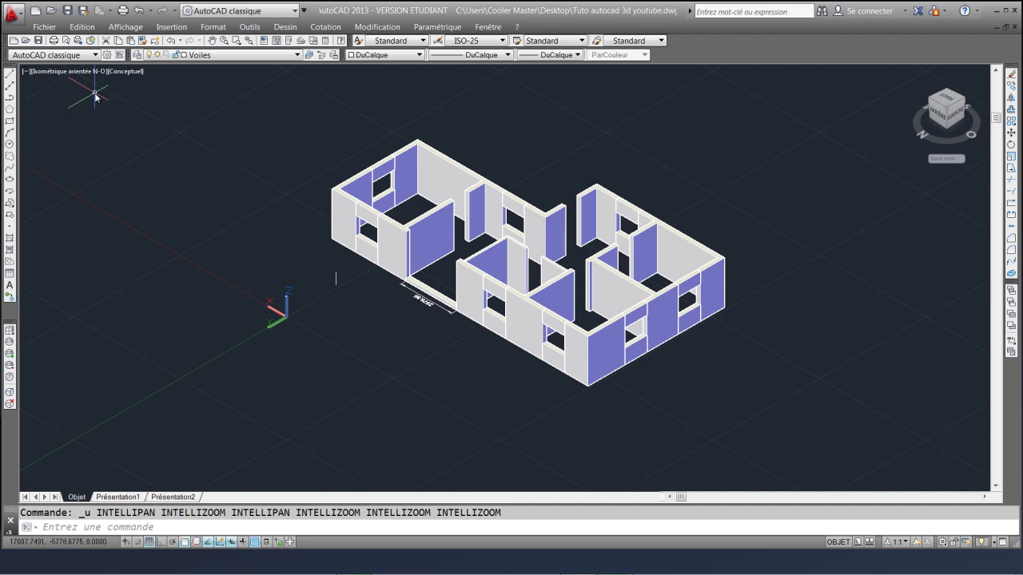
pyautogui.moveTo(497, 312); pyautogui.dragTo(547, 310, button='middle')
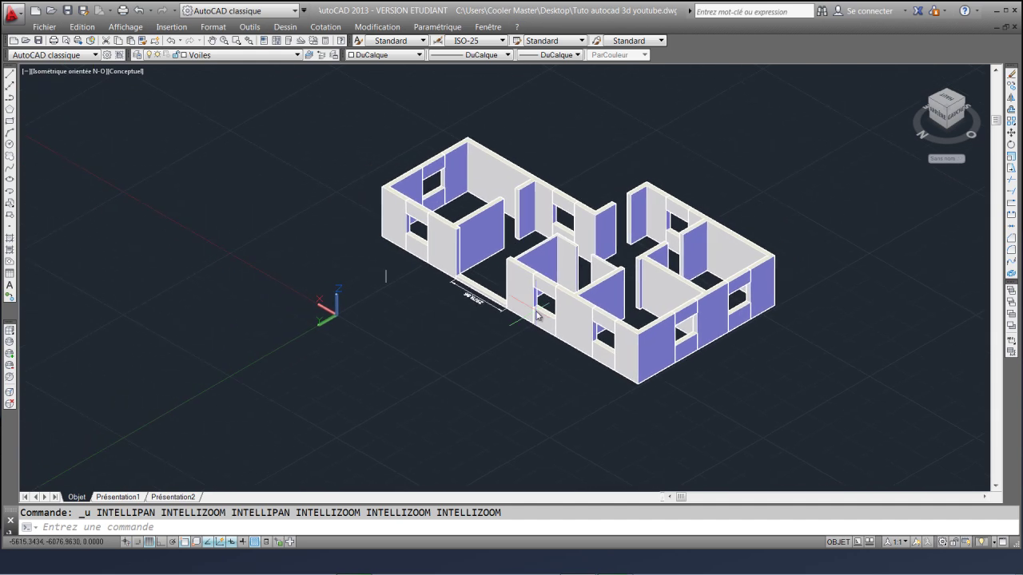